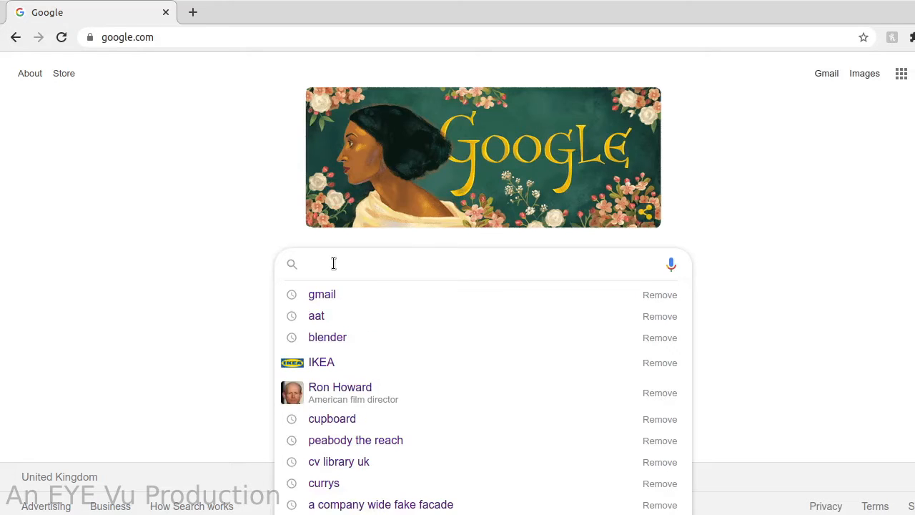
# Search the web for "blender" and open the blender.org home page.
pyautogui.write('b')
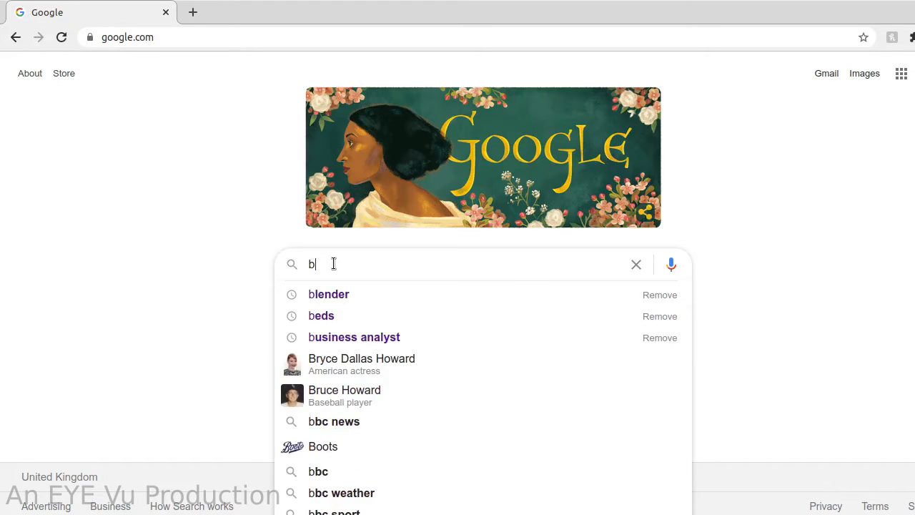
pyautogui.write('lender')
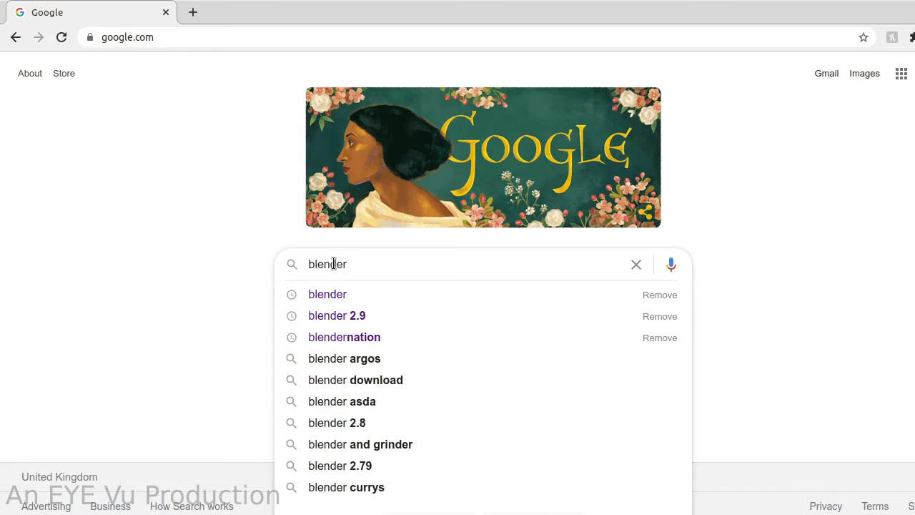
pyautogui.press('Return')
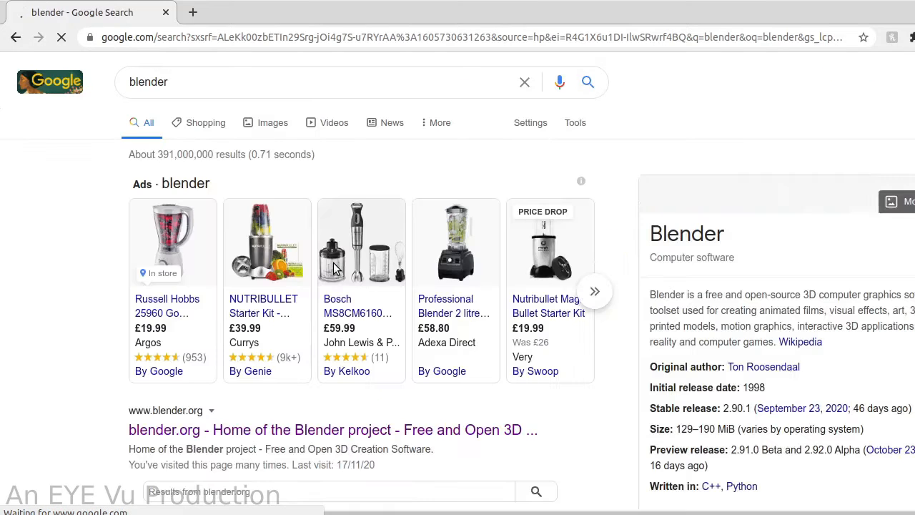
pyautogui.scroll(-3, 80, 326)
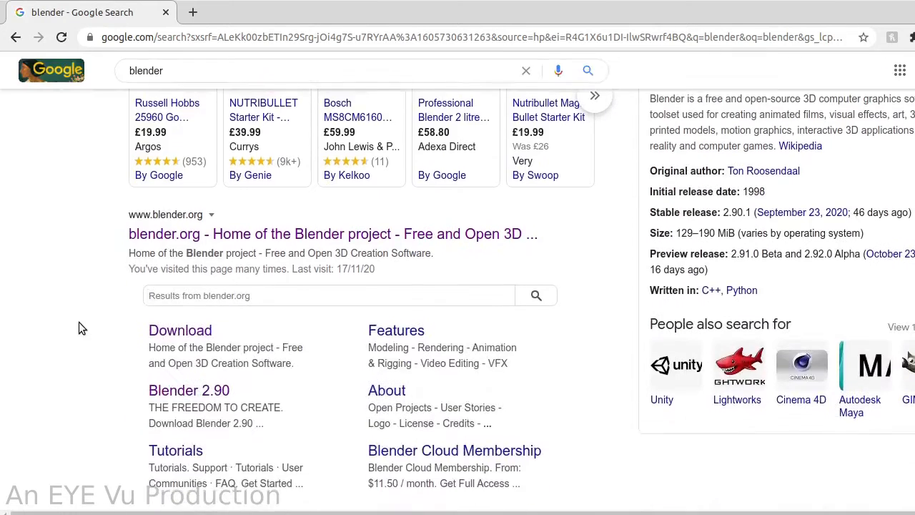
pyautogui.click(167, 231)
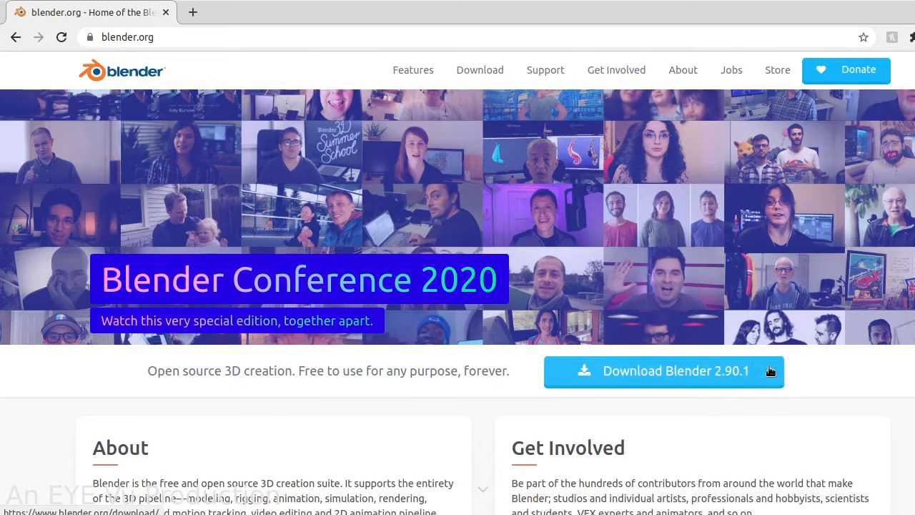
# Download the 140MB Linux version of Blender 2.90.1 from the site's list of versions.
pyautogui.click(700, 377)
pyautogui.click(483, 279)
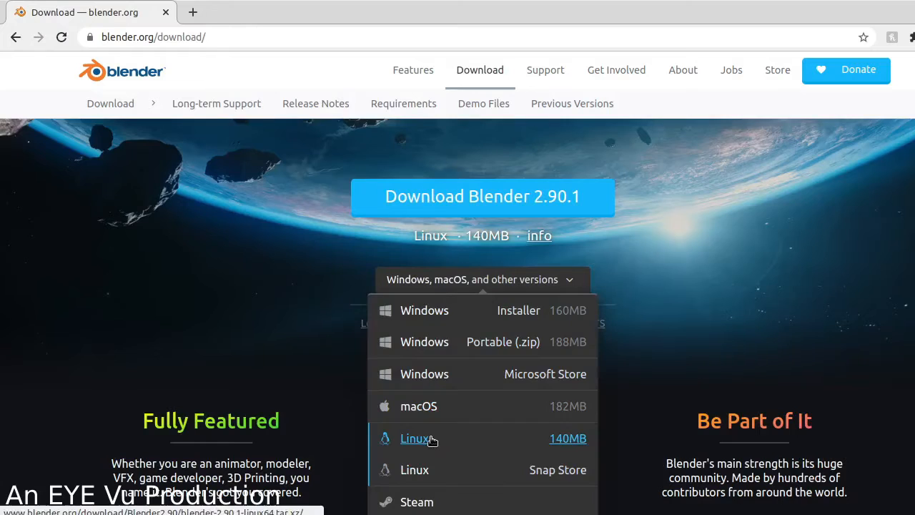
pyautogui.click(431, 439)
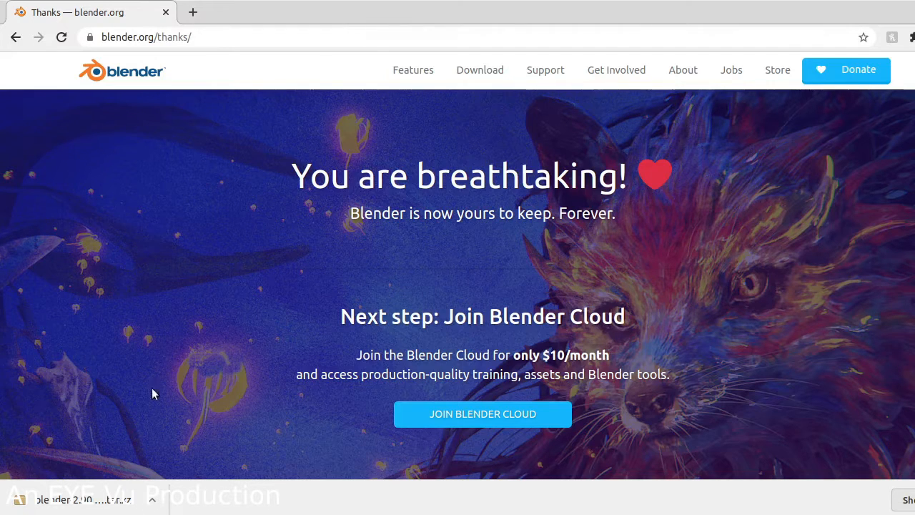
# Open the downloaded archive, and launch Blender from the extracted blender-2.90.1-linux64 folder on the desktop.
pyautogui.click(71, 499)
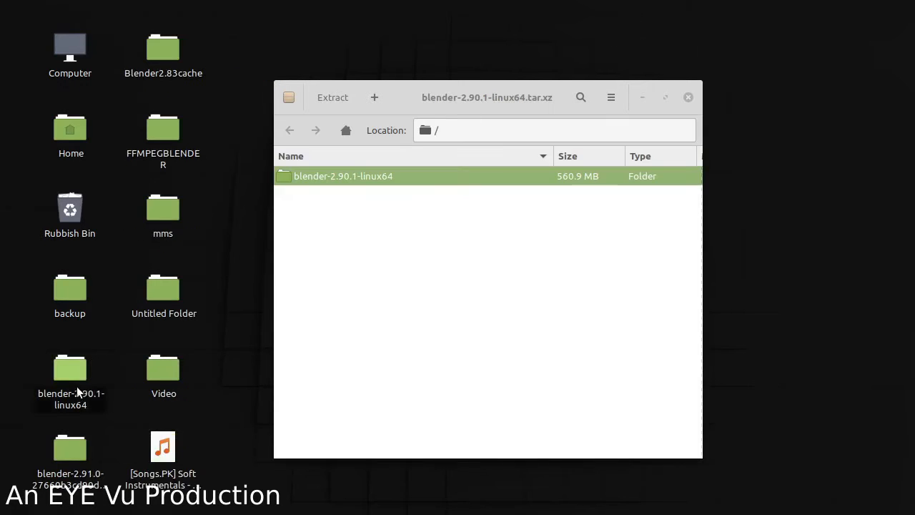
pyautogui.doubleClick(77, 386)
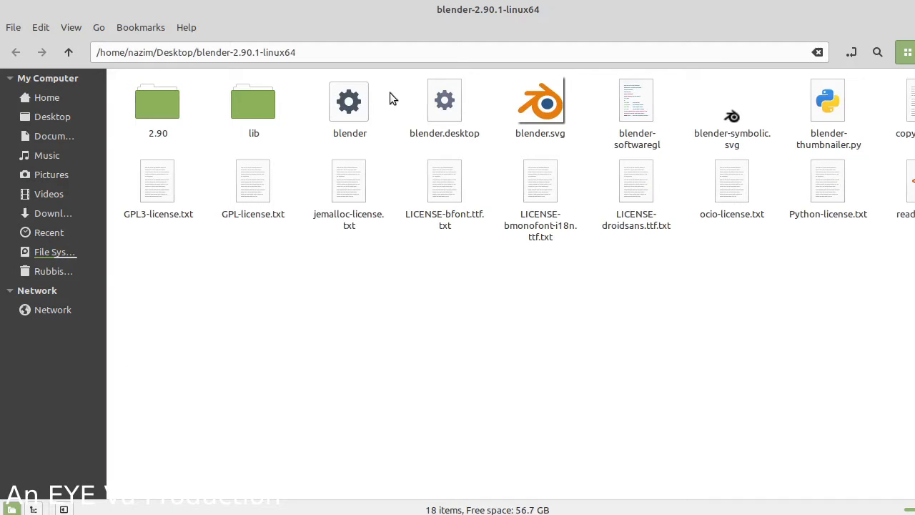
pyautogui.doubleClick(362, 97)
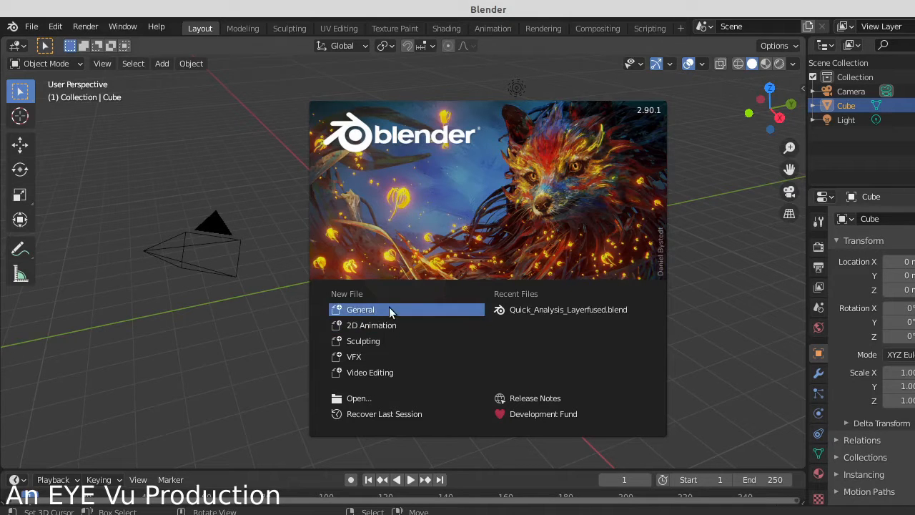
# Start a new General file and delete the default camera, cube and light.
pyautogui.click(389, 309)
pyautogui.scroll(-5, 389, 317)
pyautogui.scroll(8, 389, 313)
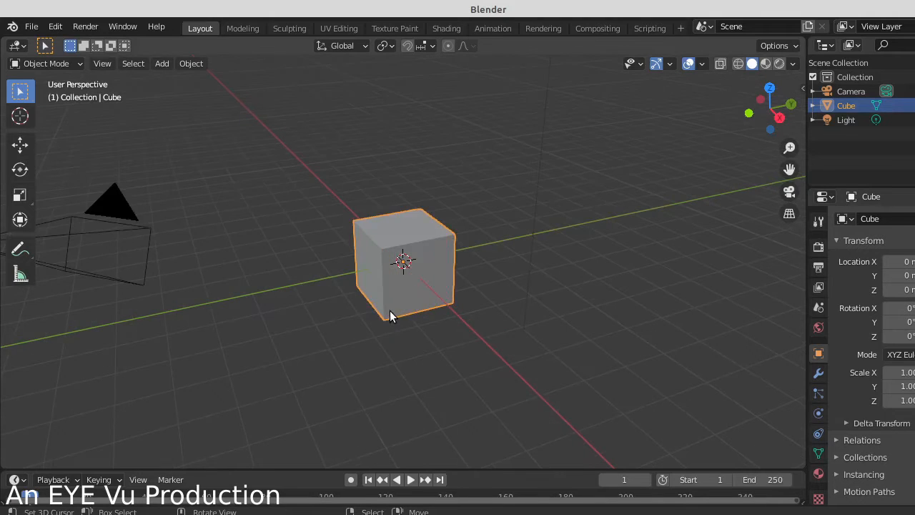
pyautogui.hotkey('alt', 'a')
pyautogui.press('a')
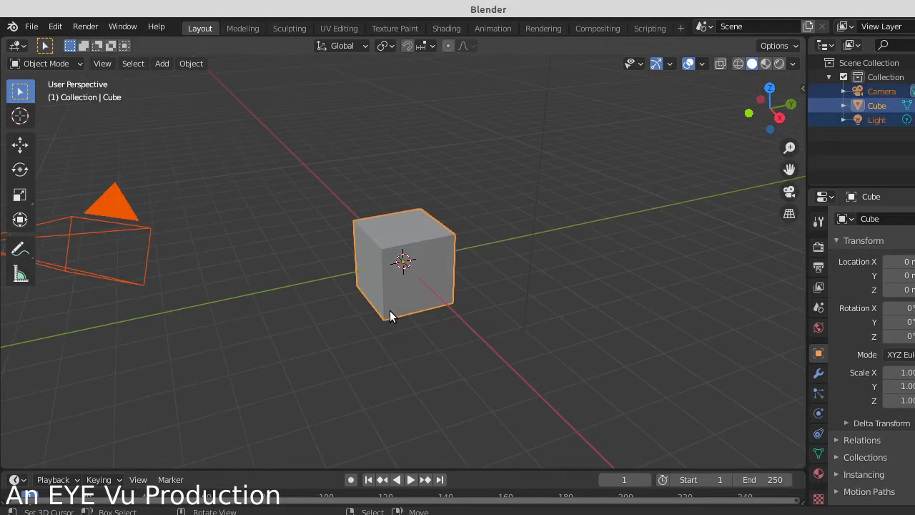
pyautogui.press('x')
pyautogui.click(391, 312)
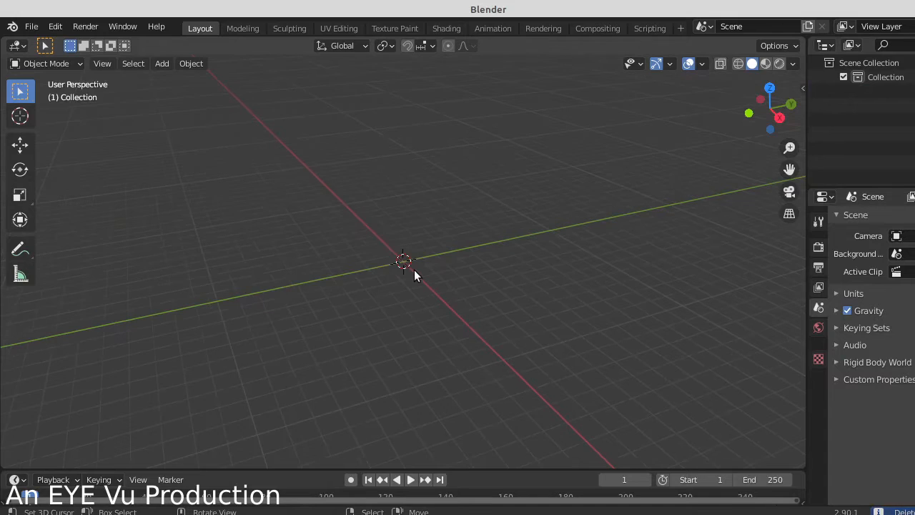
# Add a plane mesh to the empty scene and show it in the top orthographic view.
pyautogui.hotkey('shift', 'a')
pyautogui.moveTo(405, 224)
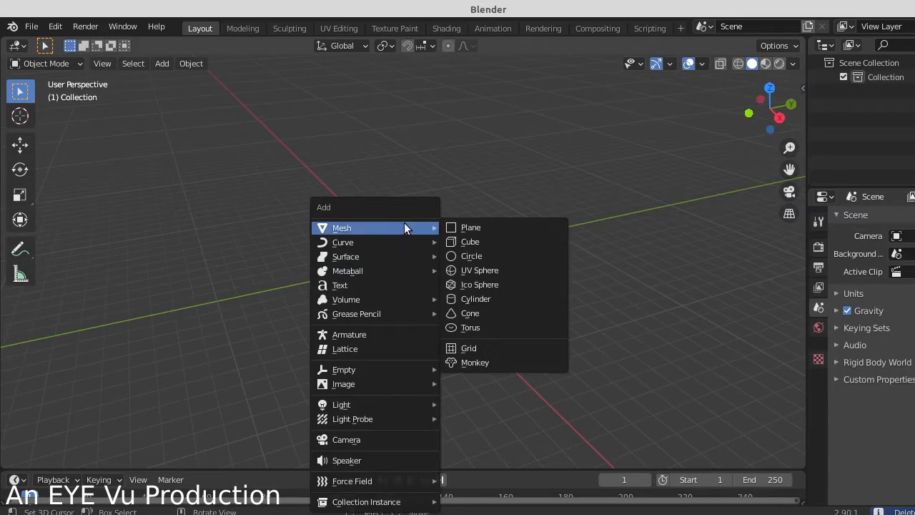
pyautogui.click(456, 223)
pyautogui.scroll(6, 408, 268)
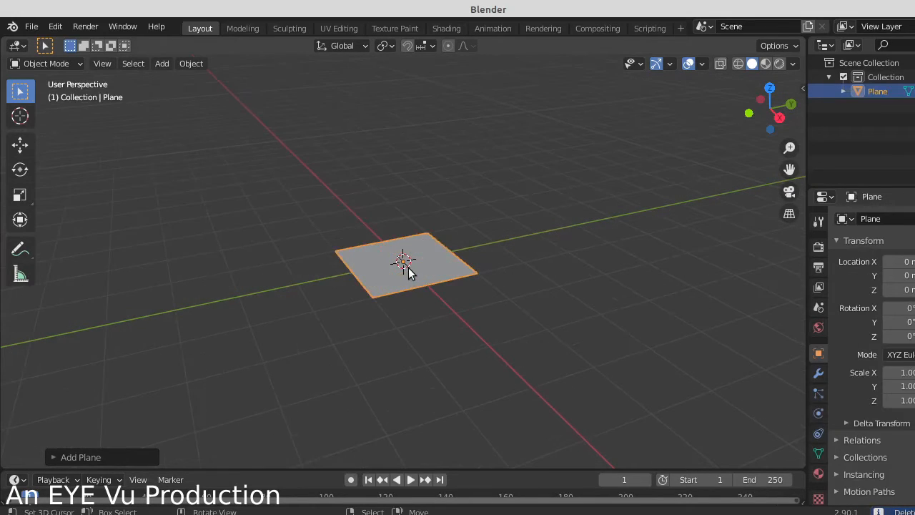
pyautogui.press('KP_7')
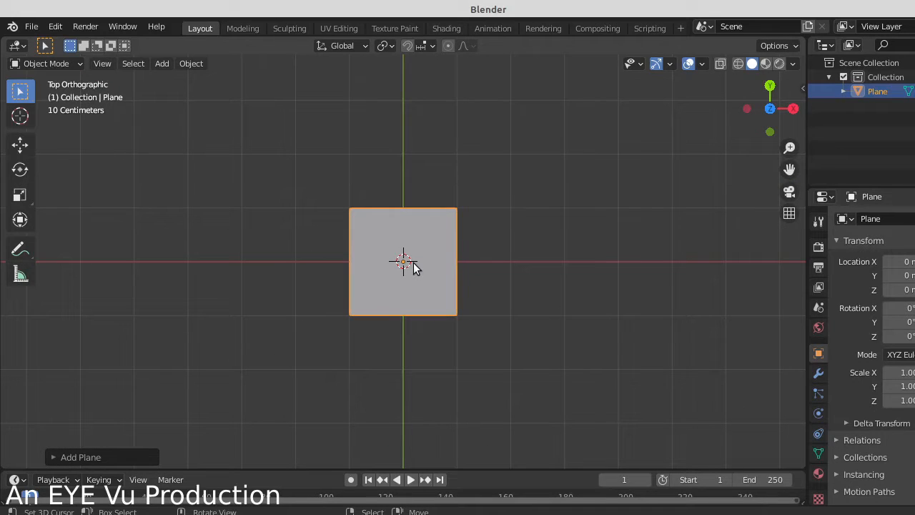
# Widen the properties area and set the scene units to the Metric system with length in Meters.
pyautogui.moveTo(808, 257); pyautogui.dragTo(746, 258)
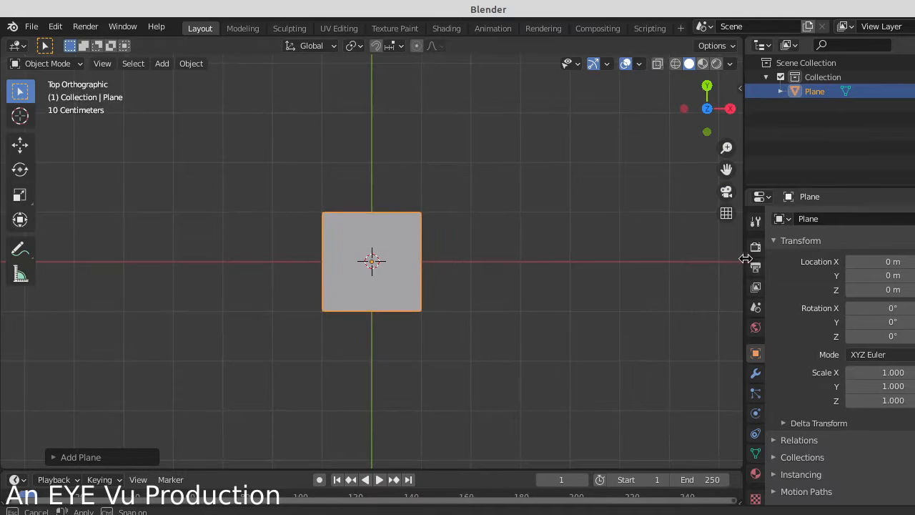
pyautogui.click(758, 223)
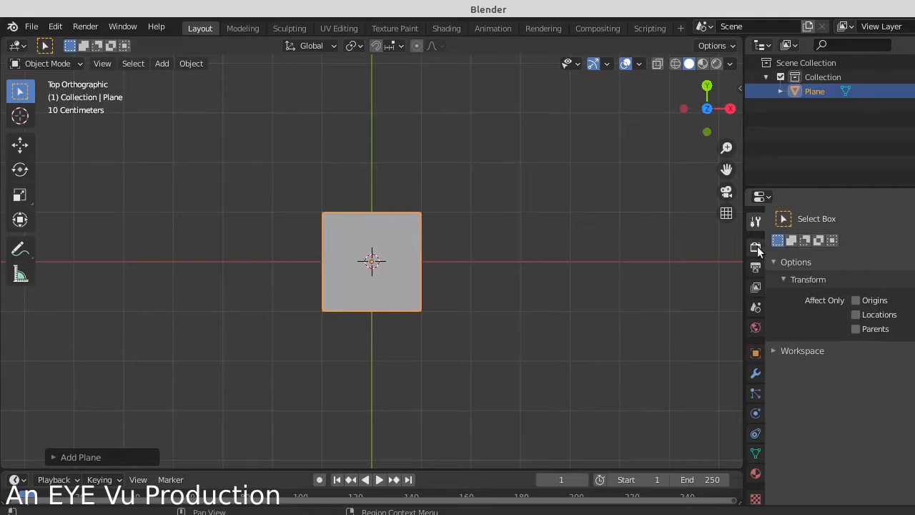
pyautogui.click(756, 247)
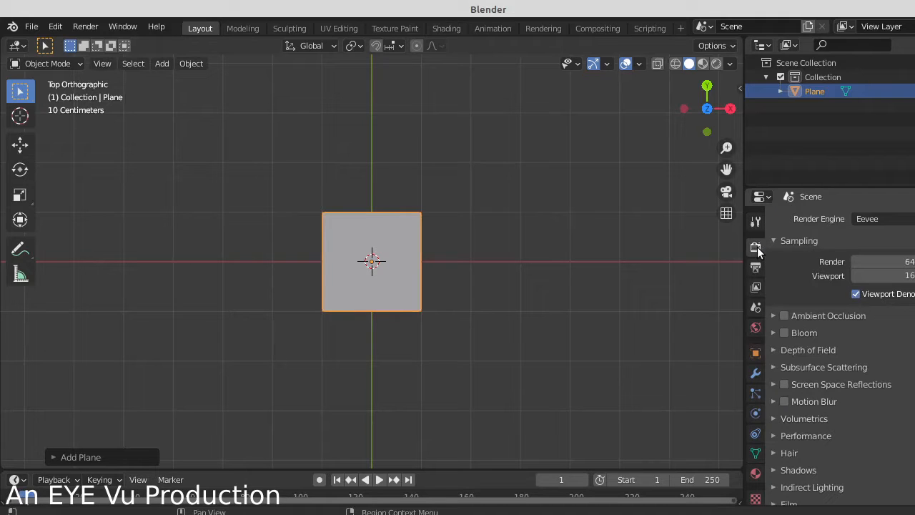
pyautogui.click(756, 270)
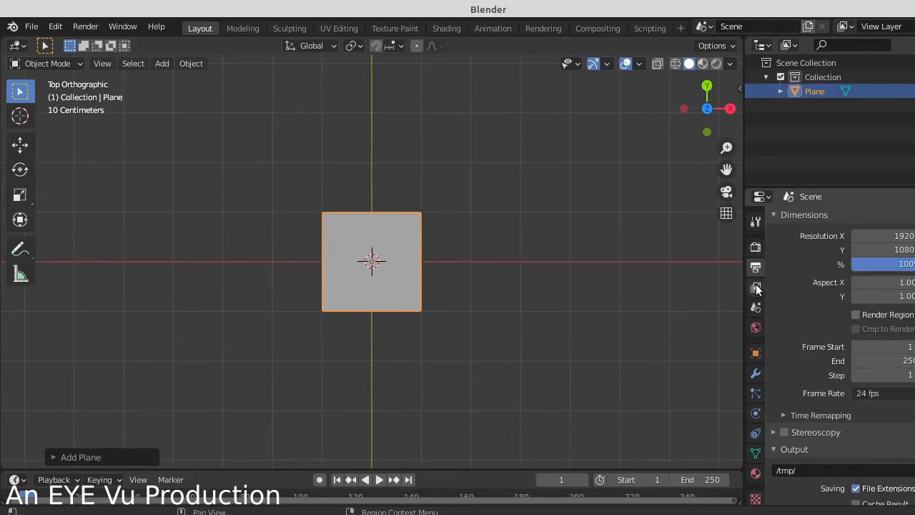
pyautogui.click(756, 308)
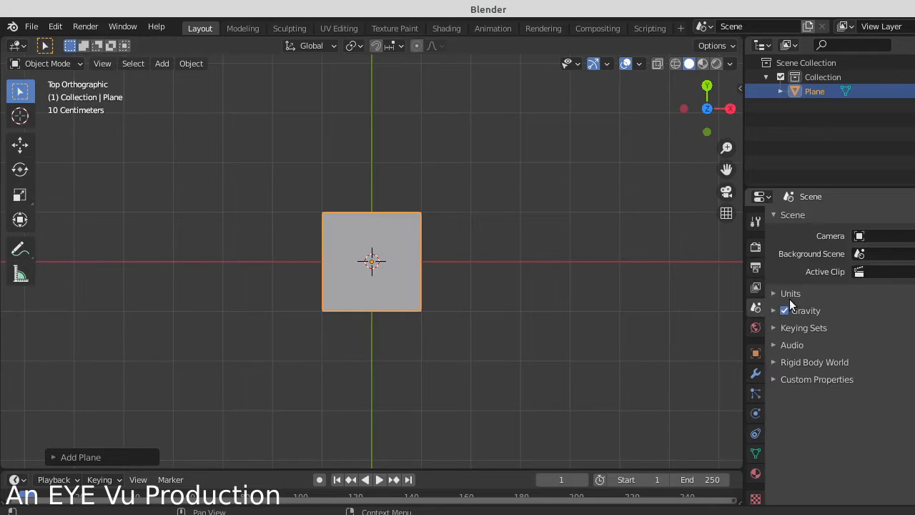
pyautogui.click(775, 293)
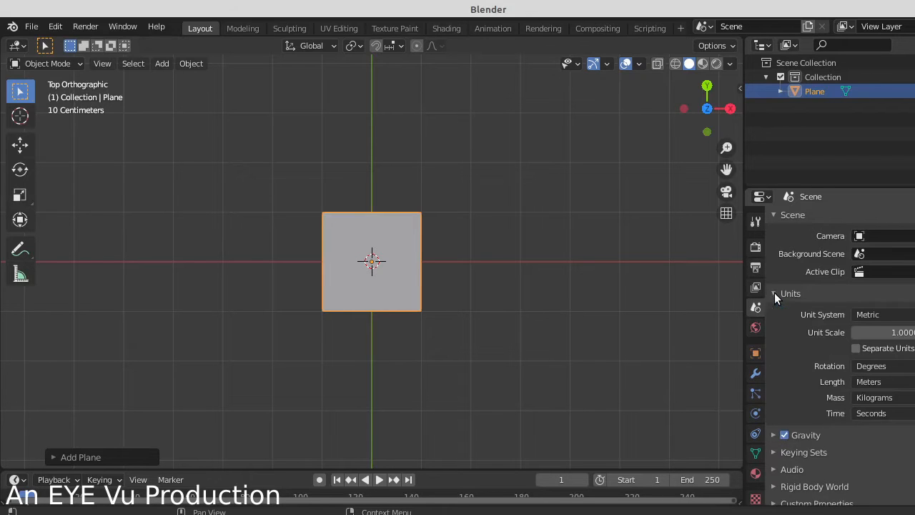
pyautogui.click(875, 316)
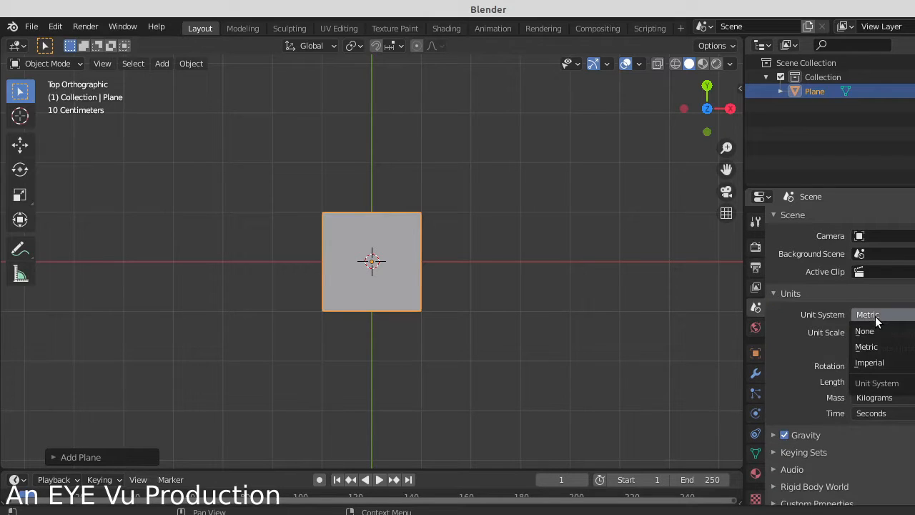
pyautogui.click(884, 353)
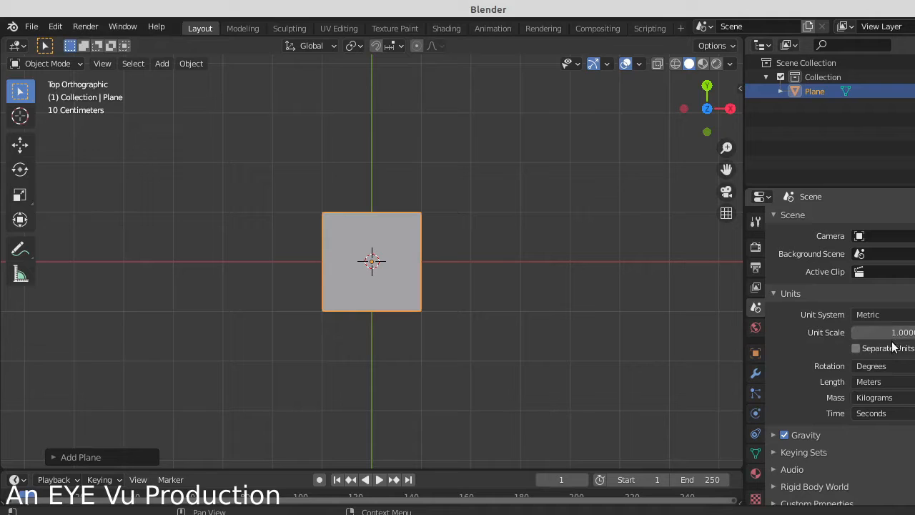
pyautogui.click(889, 386)
pyautogui.click(874, 429)
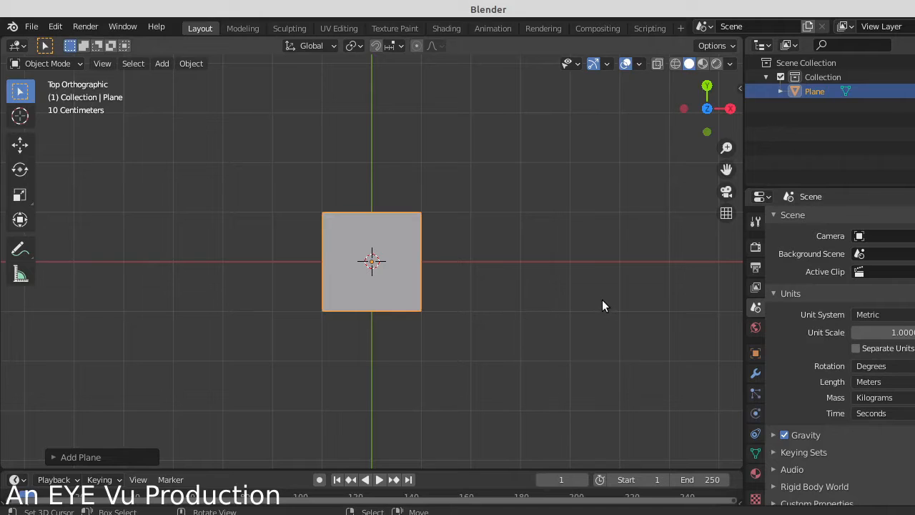
# Show the plane's transform values, and in Edit Mode delete its two vertices on the positive X side.
pyautogui.press('n')
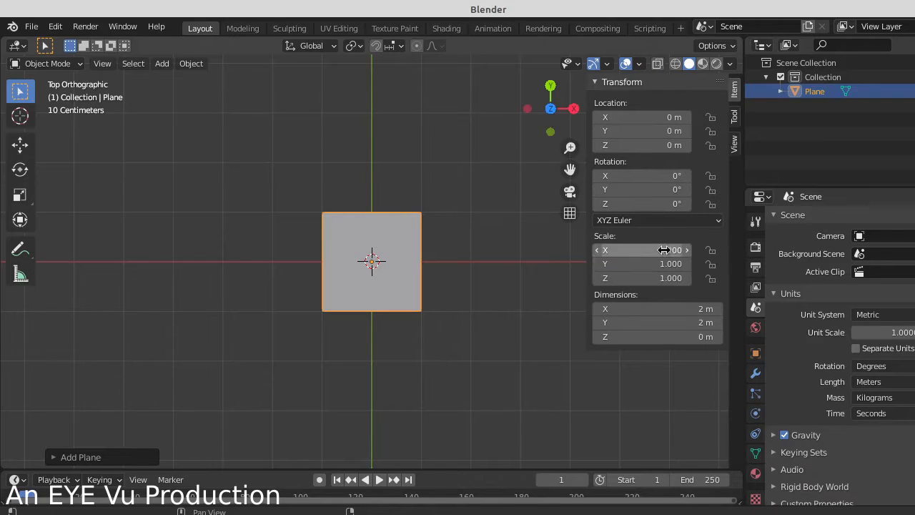
pyautogui.press('Tab')
pyautogui.scroll(-3, 396, 239)
pyautogui.scroll(3, 398, 245)
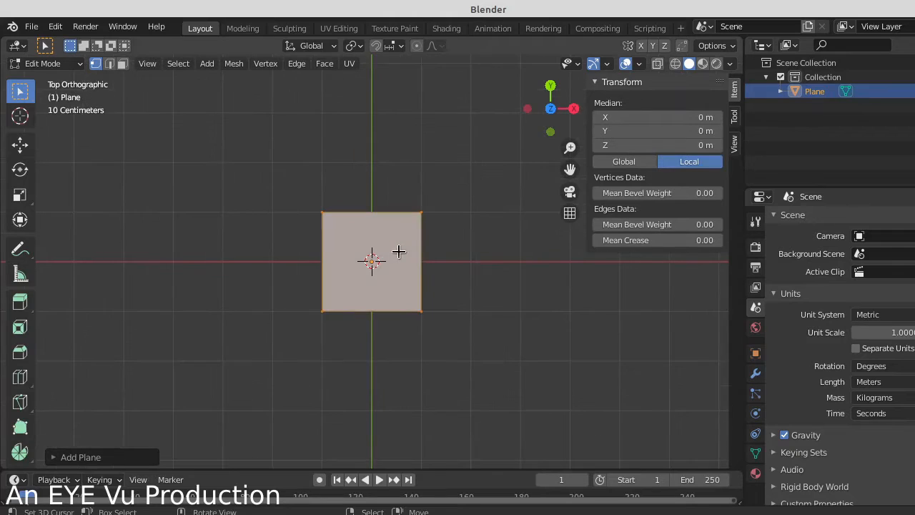
pyautogui.hotkey('alt', 'a')
pyautogui.press('c')
pyautogui.click(427, 218)
pyautogui.click(424, 315)
pyautogui.press('Escape')
pyautogui.press('x')
pyautogui.click(426, 322)
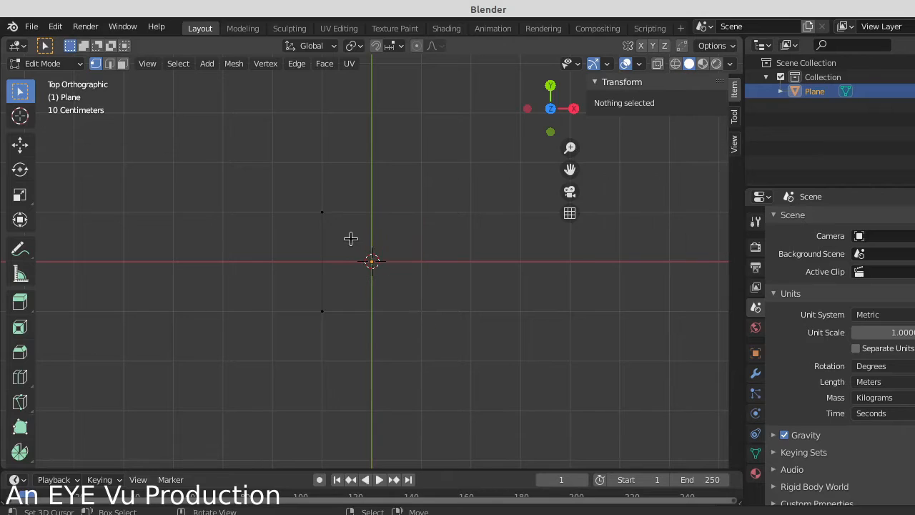
# Delete the upper of the two remaining vertices so that only the lower one is left.
pyautogui.press('c')
pyautogui.click(320, 311)
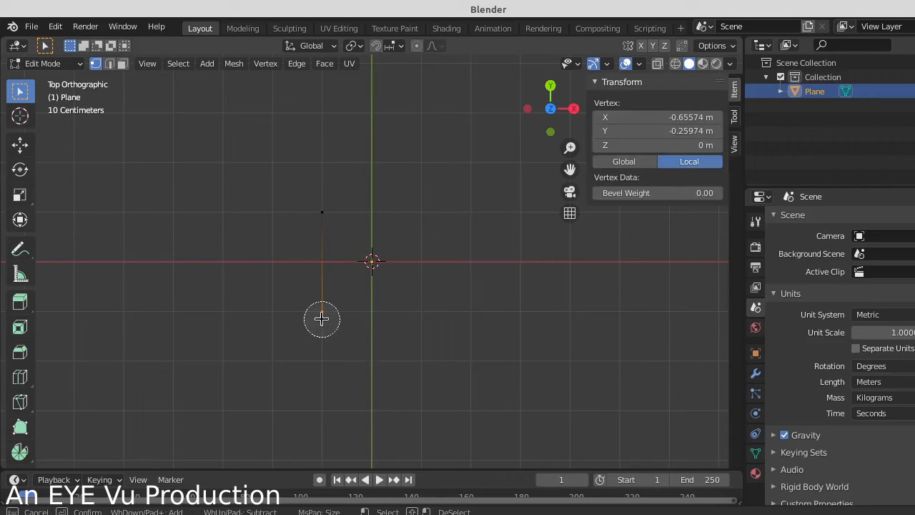
pyautogui.press('Escape')
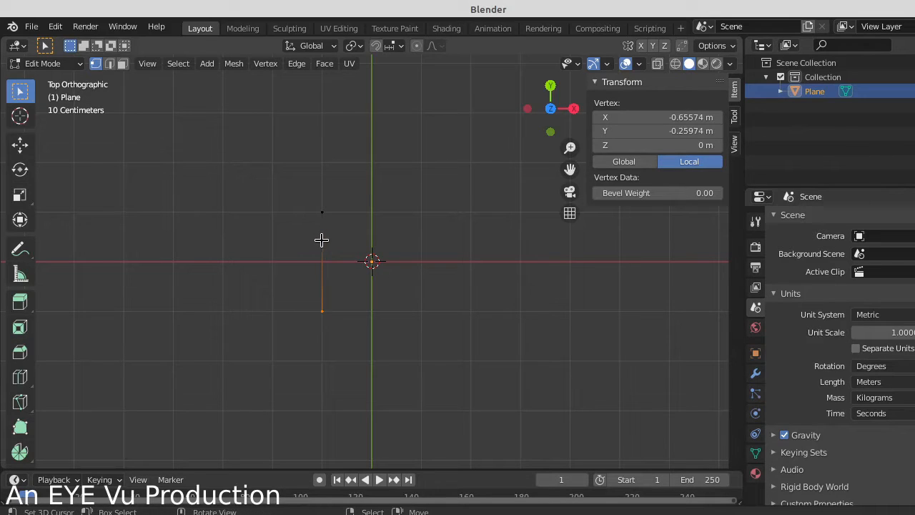
pyautogui.hotkey('alt', 'a')
pyautogui.press('c')
pyautogui.click(322, 213)
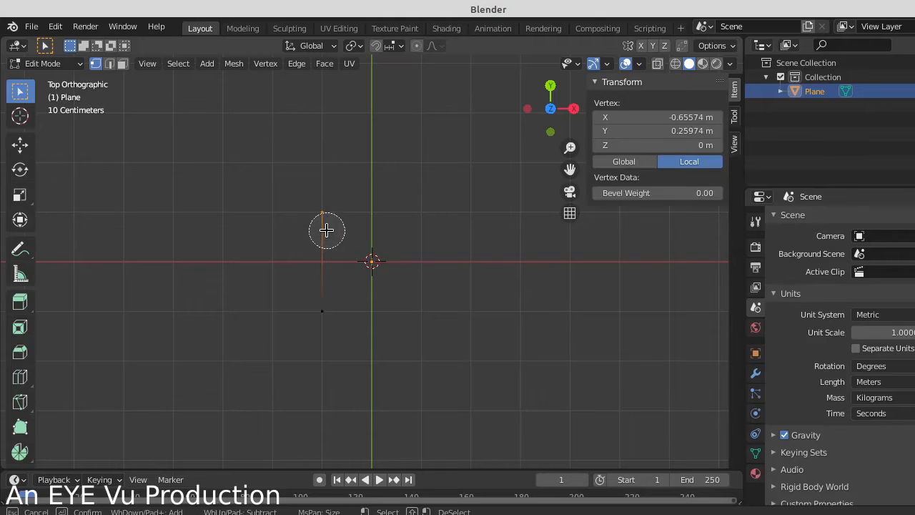
pyautogui.press('Escape')
pyautogui.press('x')
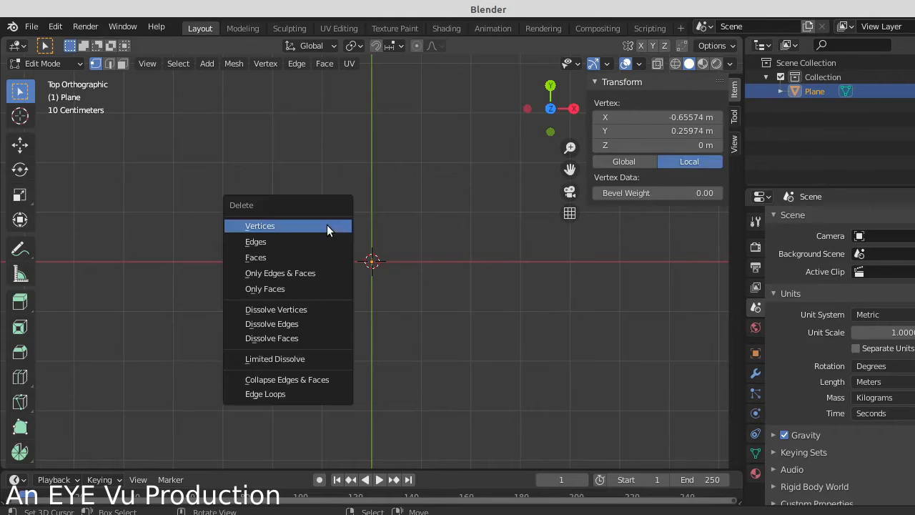
pyautogui.click(327, 225)
# Select the remaining vertex, try extruding it 3.05 m along the Y axis, and undo that extrusion.
pyautogui.click(320, 311)
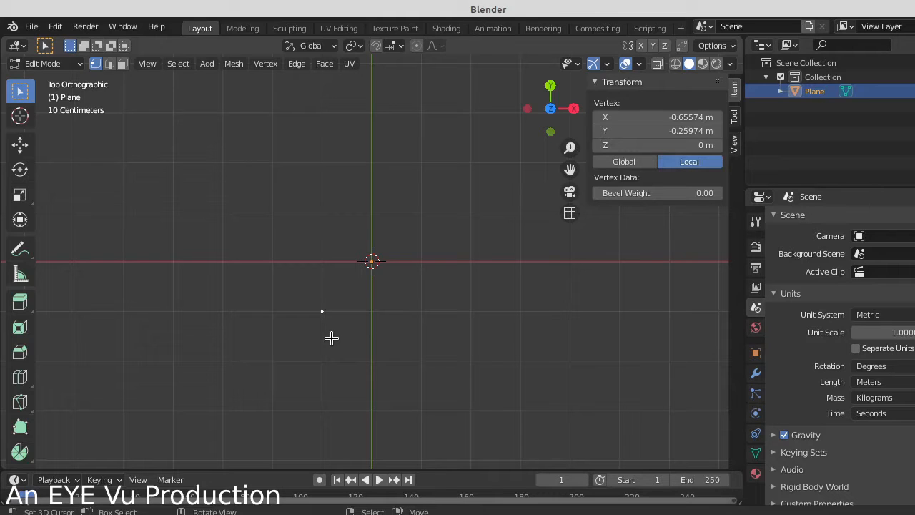
pyautogui.press('e')
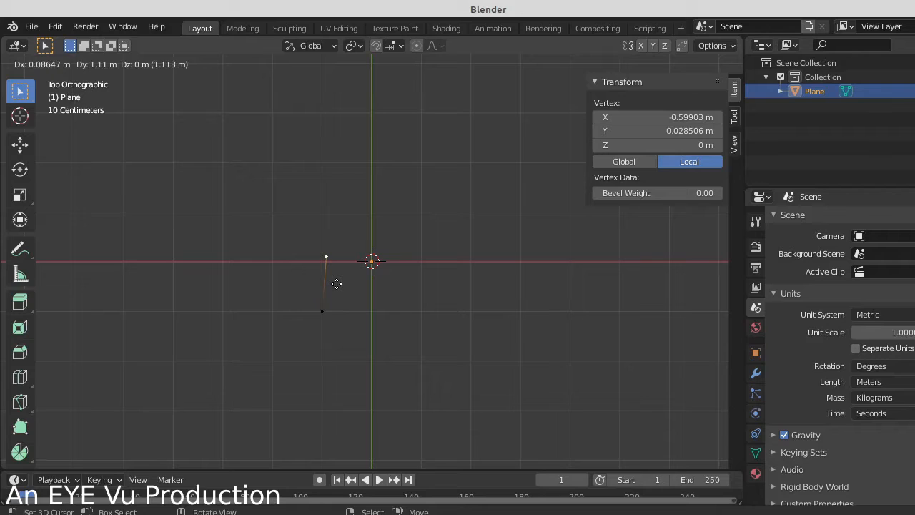
pyautogui.press('y')
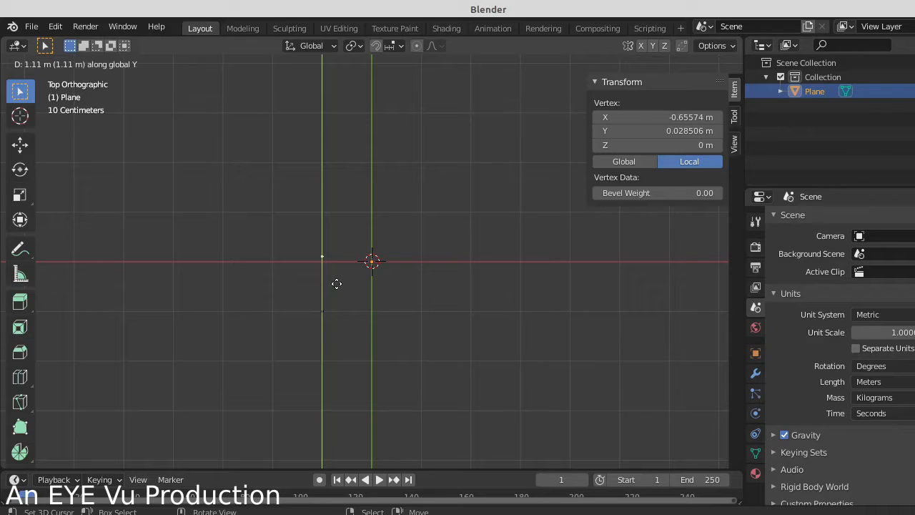
pyautogui.write('3.05')
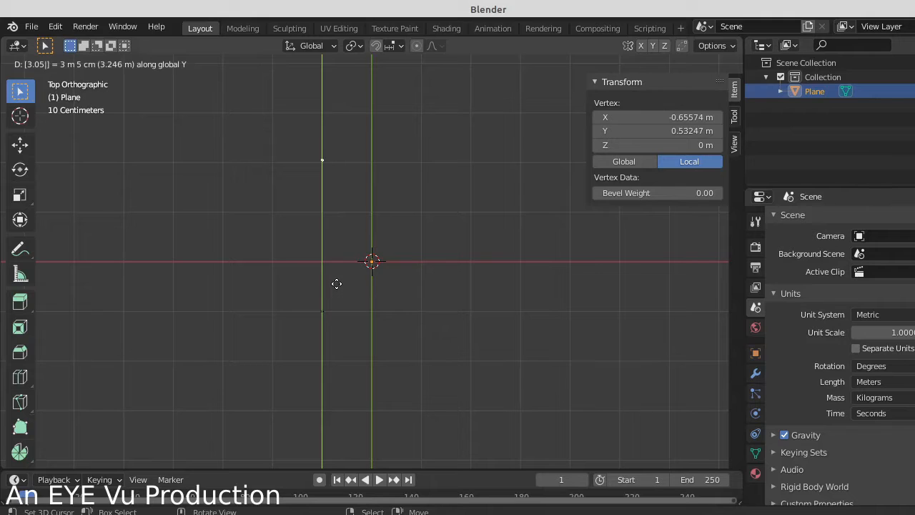
pyautogui.press('Escape')
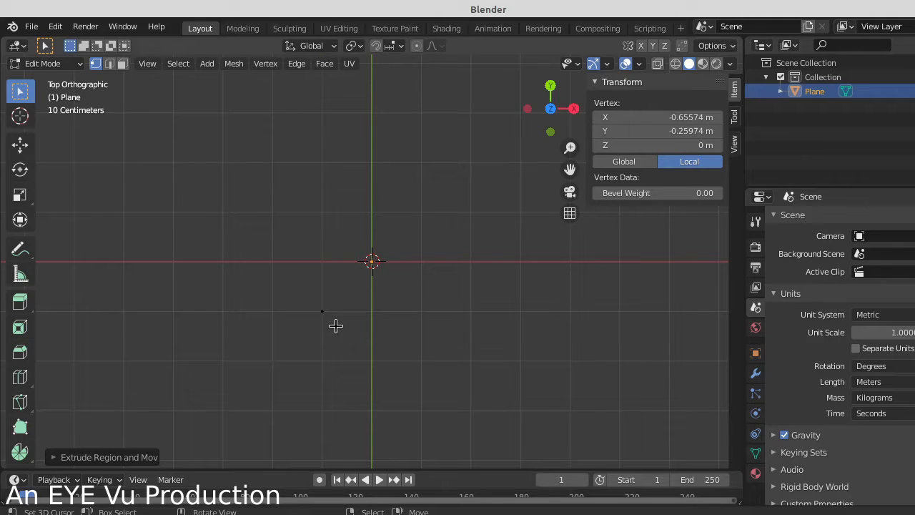
pyautogui.press('e')
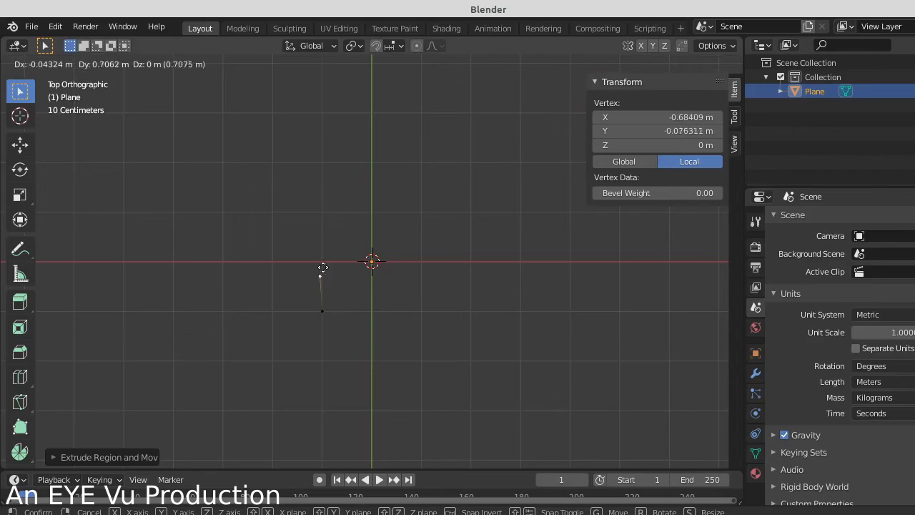
pyautogui.press('y')
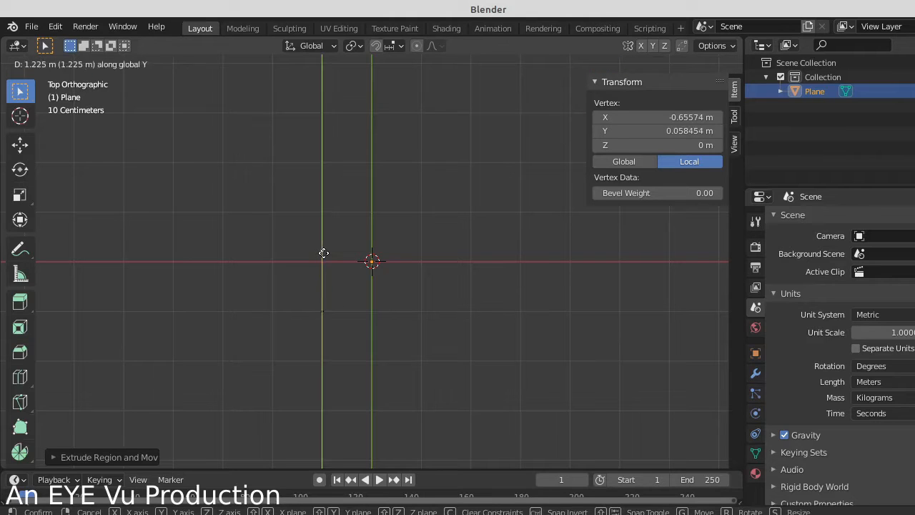
pyautogui.write('3.05')
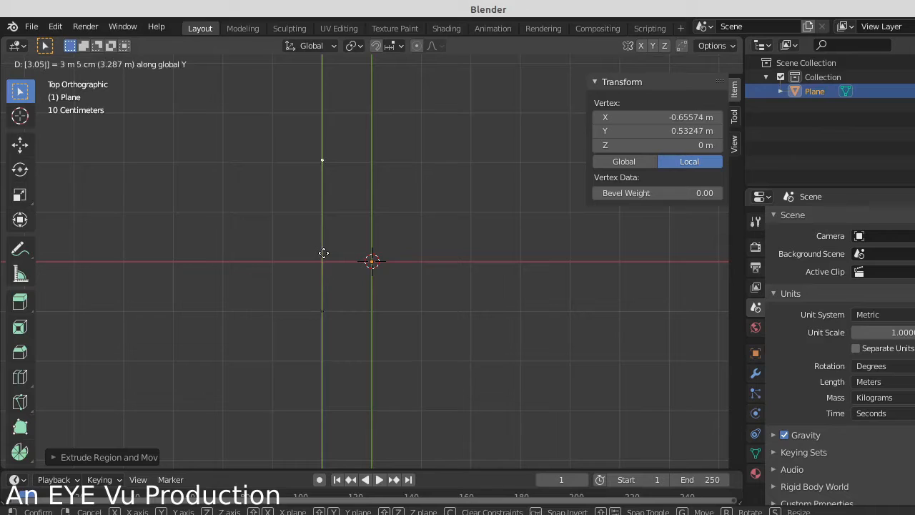
pyautogui.press('Return')
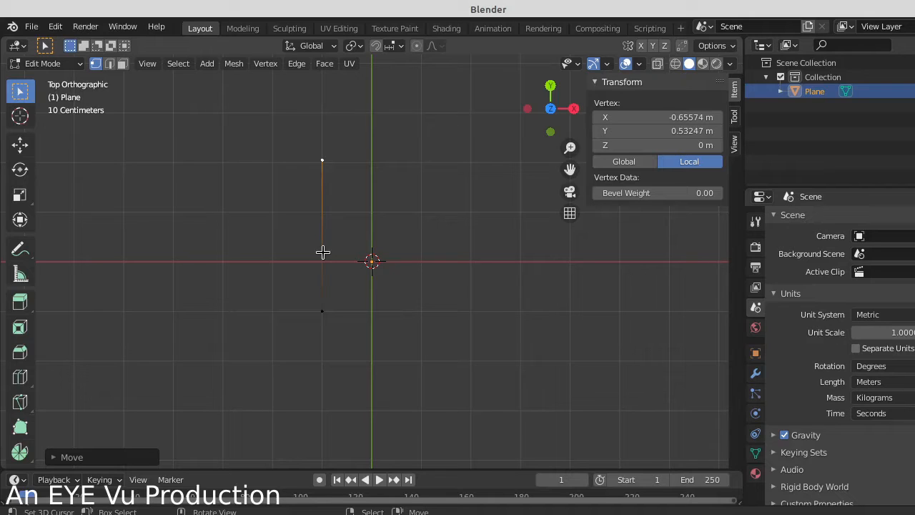
pyautogui.hotkey('ctrl', 'z')
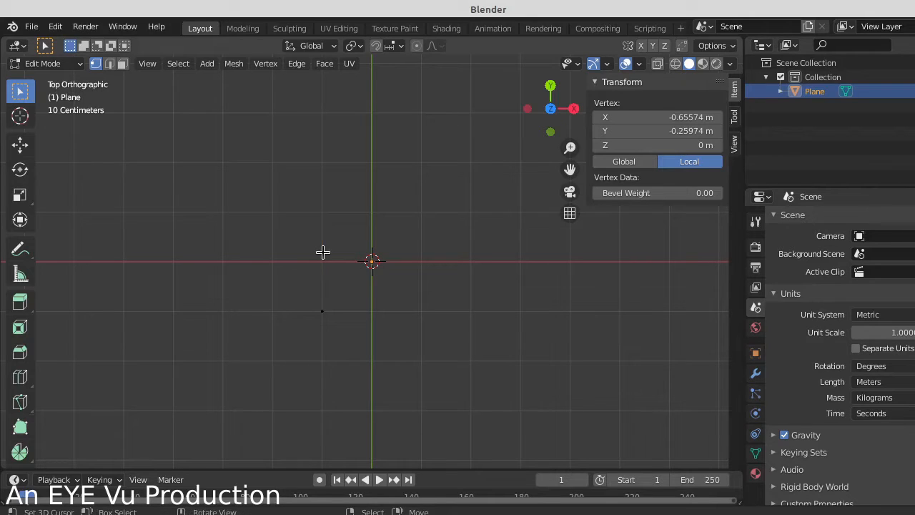
# Extrude the vertex 7.7 m along the Y axis.
pyautogui.press('e')
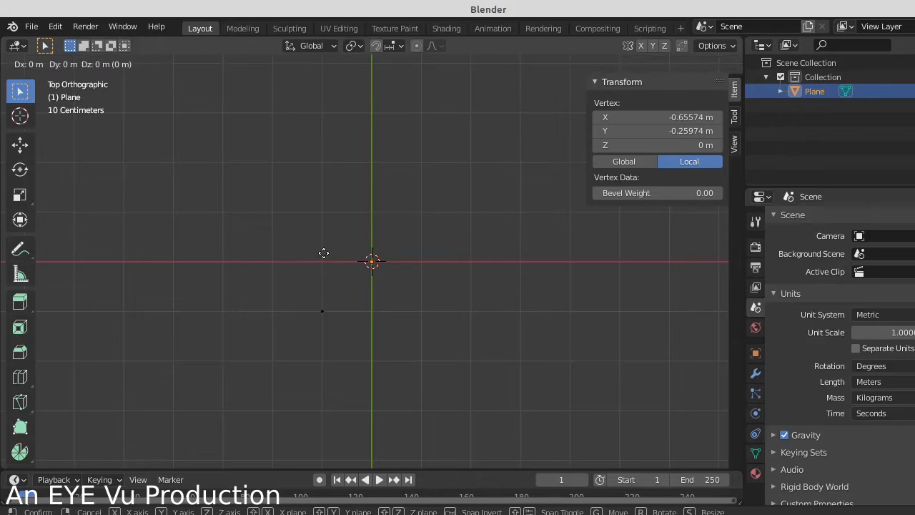
pyautogui.press('x')
pyautogui.write('y')
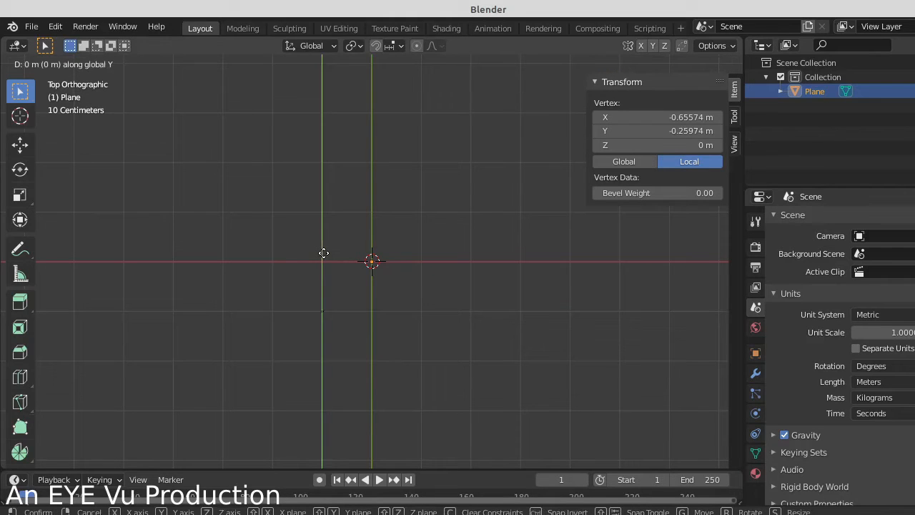
pyautogui.write('7.7')
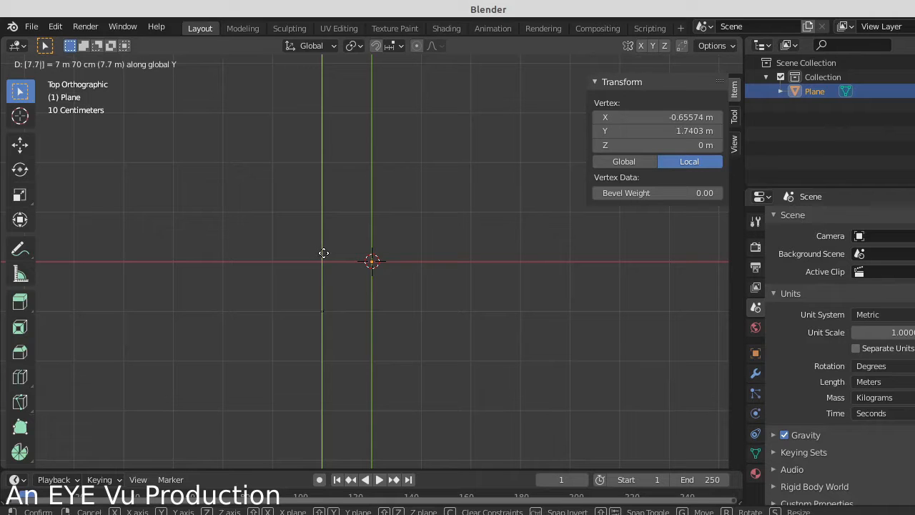
pyautogui.press('Return')
# Select the lower end vertex of the vertical line and extrude it 1.7 m along the Y axis.
pyautogui.scroll(-4, 323, 252)
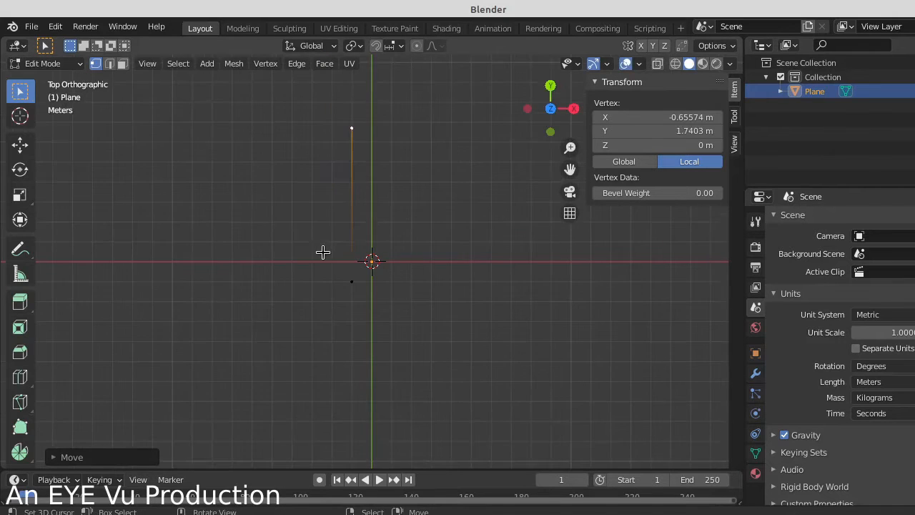
pyautogui.scroll(3, 415, 256)
pyautogui.keyDown('shift'); pyautogui.moveTo(403, 223); pyautogui.dragTo(387, 263, button='middle'); pyautogui.keyUp('shift')
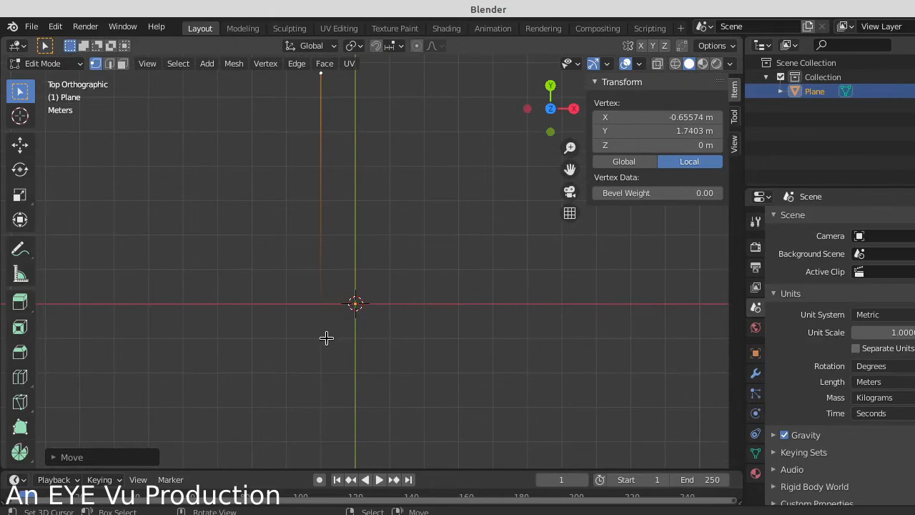
pyautogui.click(320, 337)
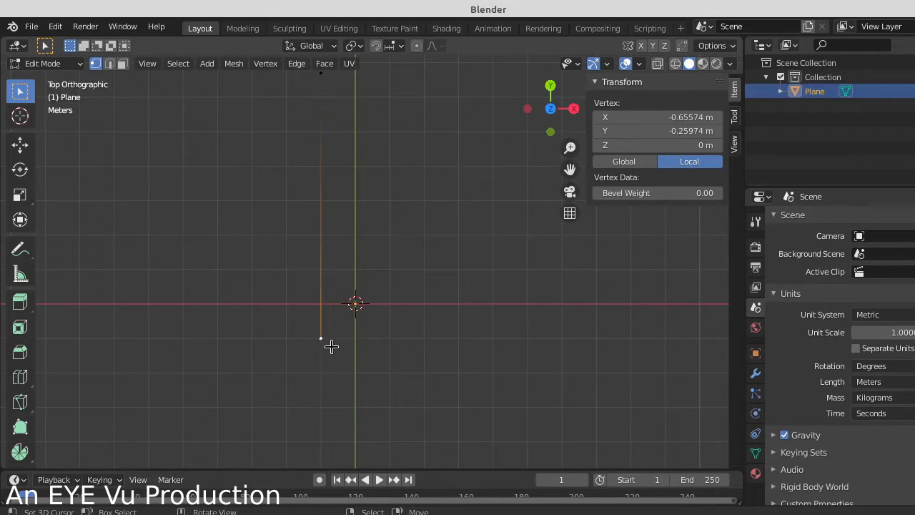
pyautogui.press('g')
pyautogui.press('y')
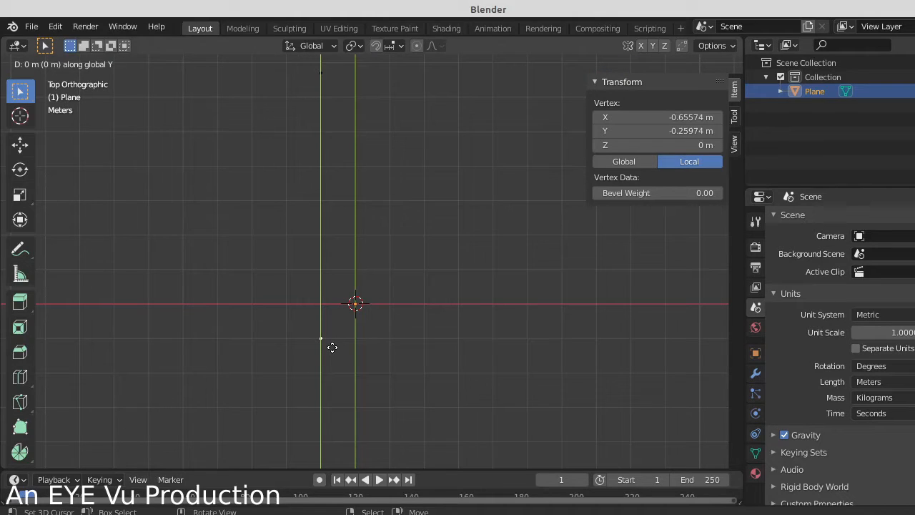
pyautogui.write('1.7')
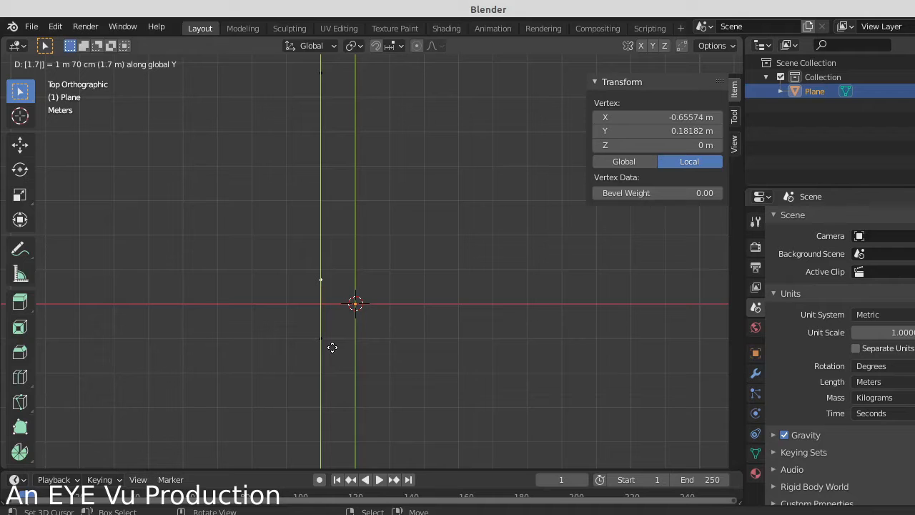
pyautogui.press('Return')
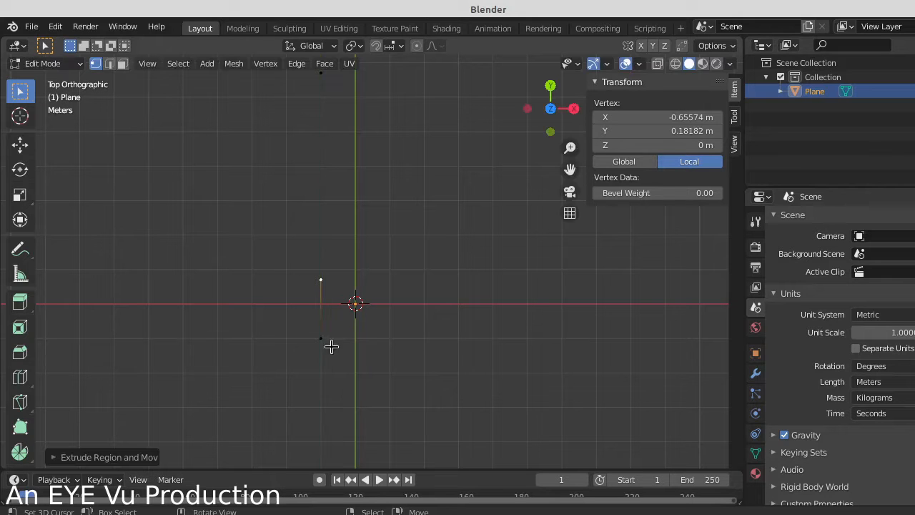
# Select the two lowest vertices in top view and extrude the edge between them 3.2 m along the X axis into a face.
pyautogui.moveTo(338, 342); pyautogui.dragTo(301, 281, button='middle')
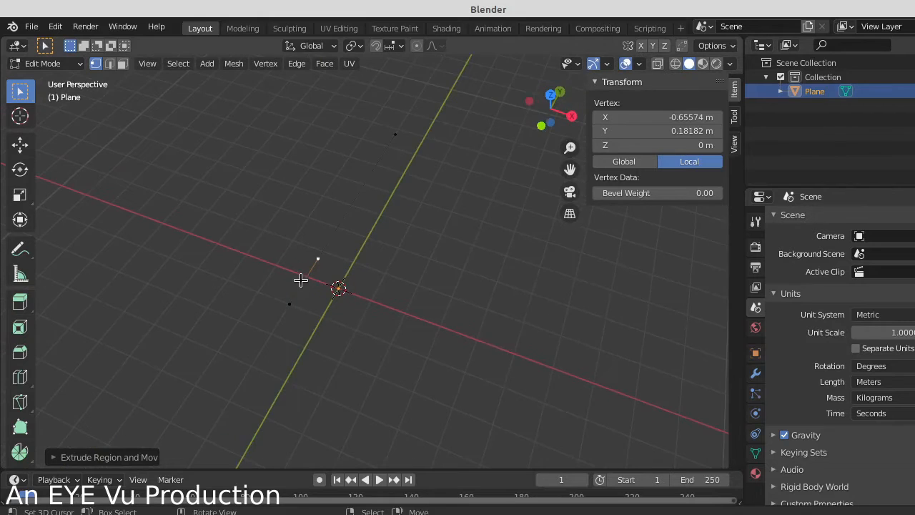
pyautogui.press('KP_7')
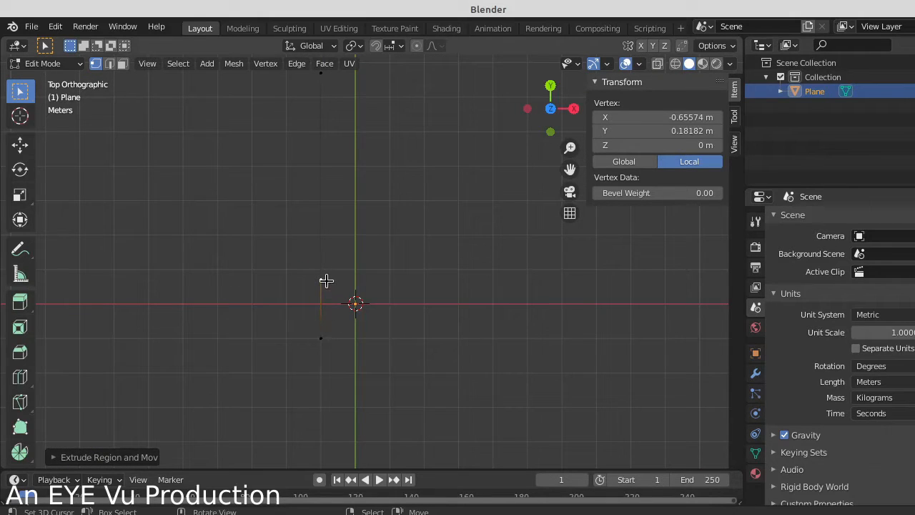
pyautogui.keyDown('shift'); pyautogui.click(325, 337); pyautogui.keyUp('shift')
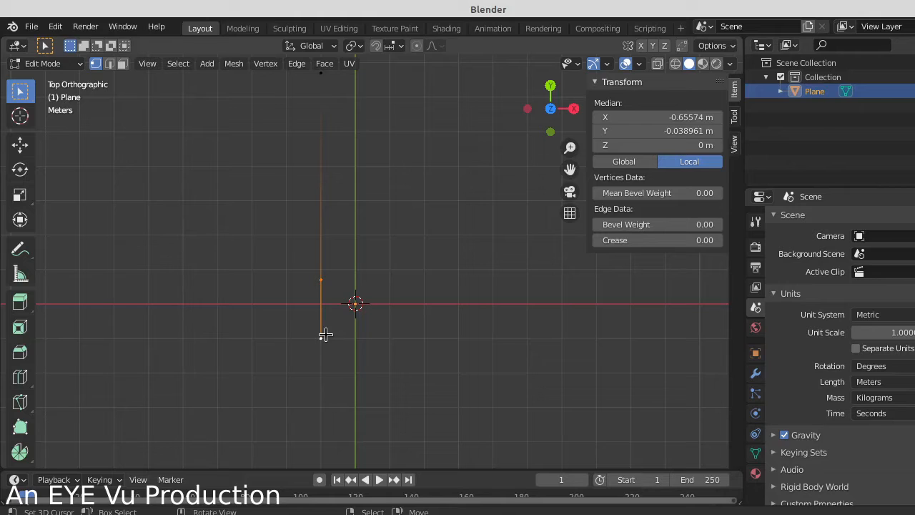
pyautogui.press('e')
pyautogui.press('x')
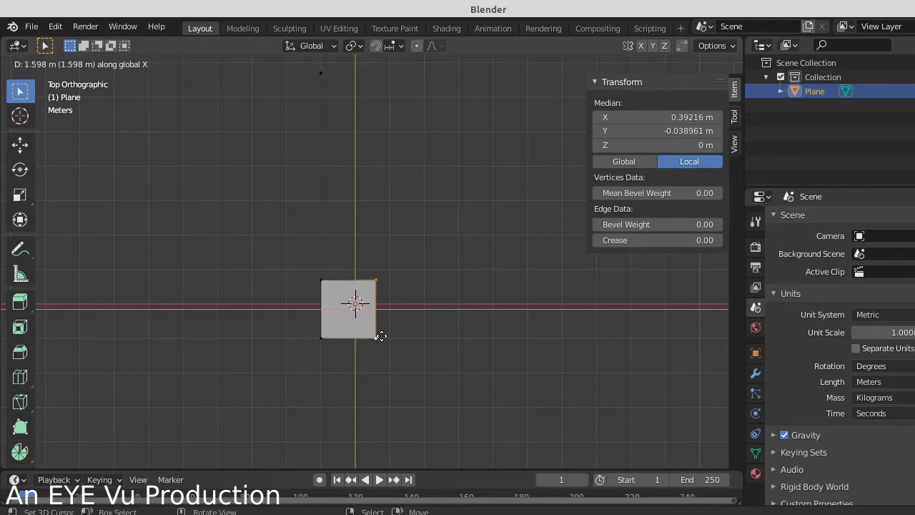
pyautogui.write('3.2')
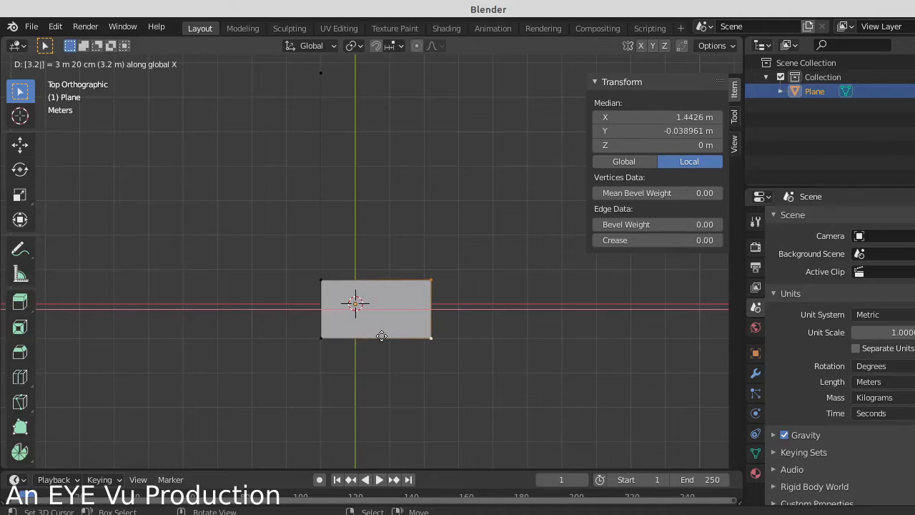
pyautogui.press('Return')
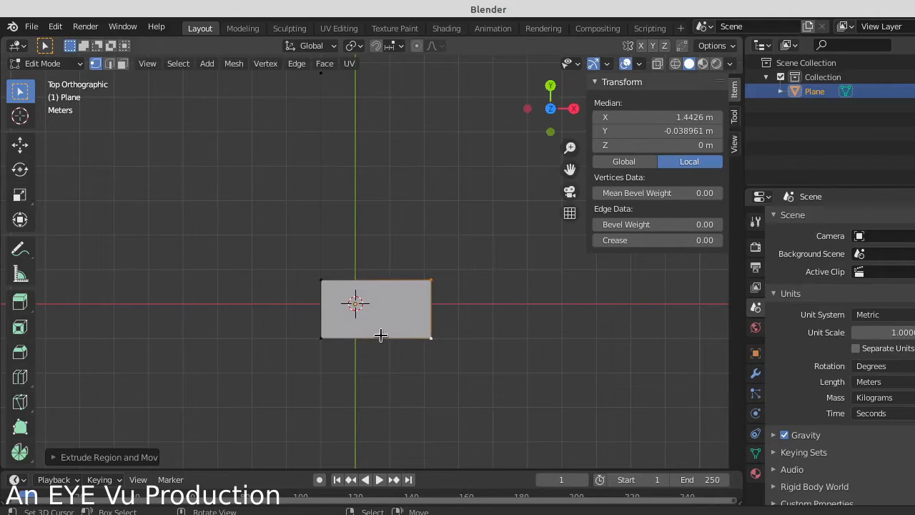
# Circle-select the topmost vertex and the rectangle's upper corner on the negative X side, and join the pair with an edge.
pyautogui.click(369, 286)
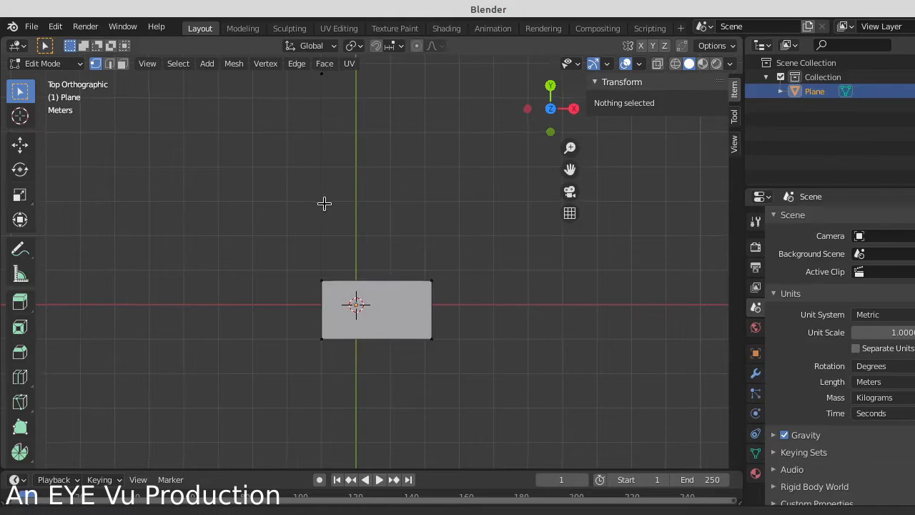
pyautogui.keyDown('shift'); pyautogui.moveTo(323, 203); pyautogui.dragTo(348, 270, button='middle'); pyautogui.keyUp('shift')
pyautogui.press('c')
pyautogui.moveTo(339, 153); pyautogui.dragTo(343, 345)
pyautogui.press('Escape')
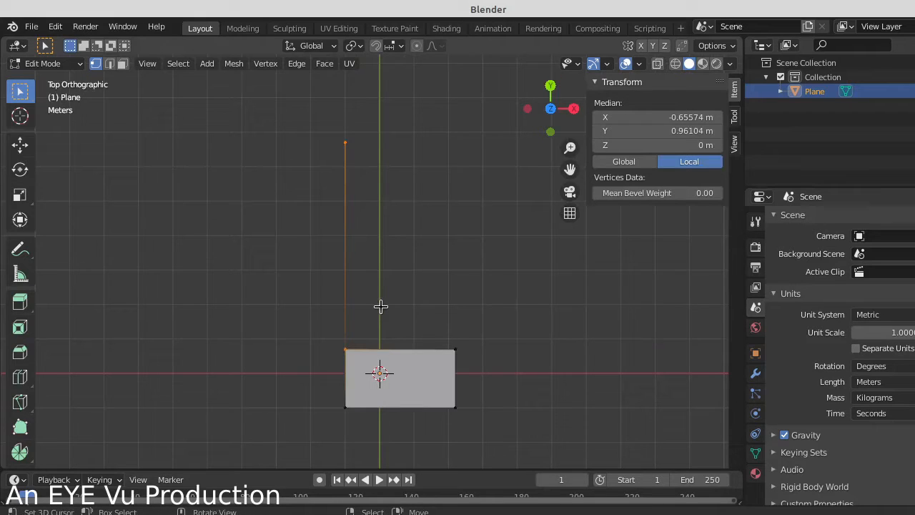
pyautogui.press('e')
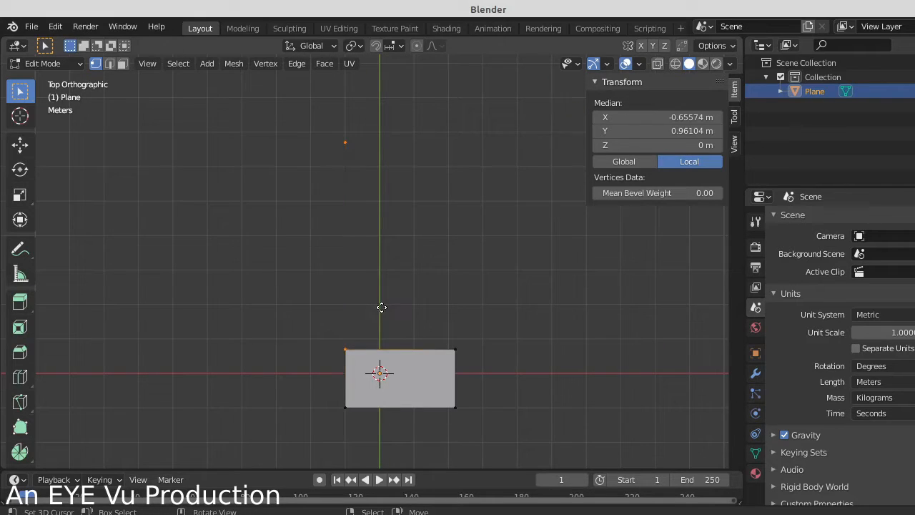
pyautogui.press('ctrl')
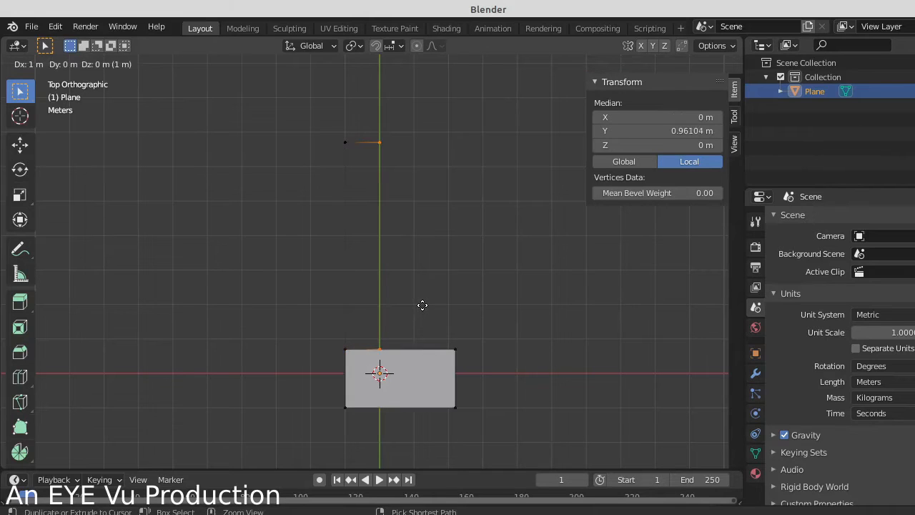
pyautogui.press('Escape')
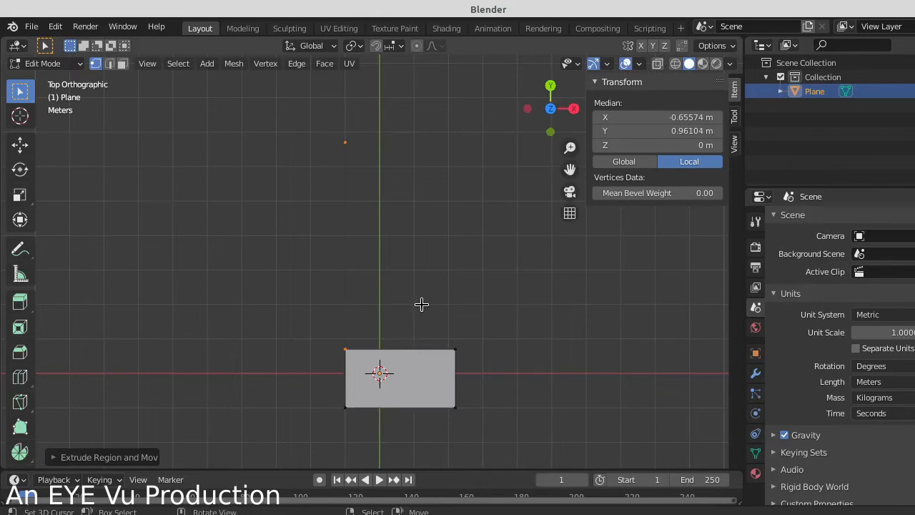
pyautogui.press('f')
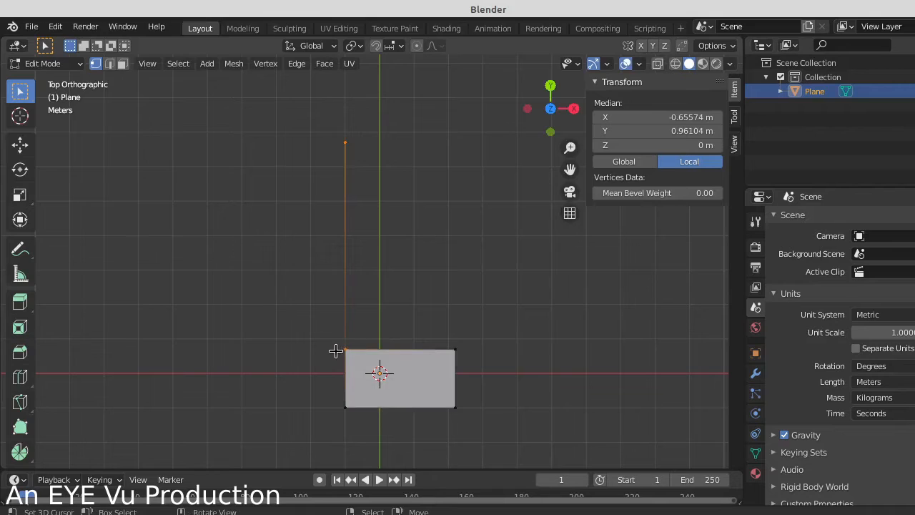
# Select only the vertical line's topmost vertex and extrude it 3.05 m along the X axis.
pyautogui.hotkey('alt', 'a')
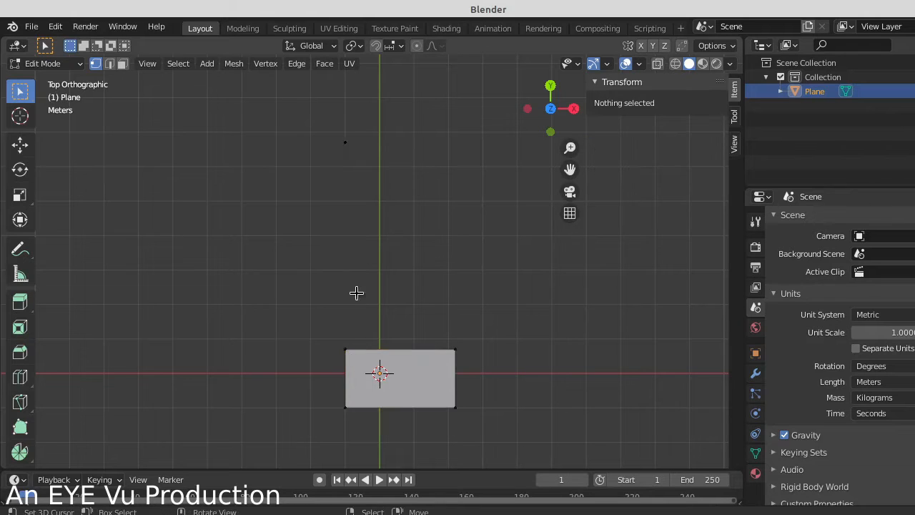
pyautogui.click(346, 141)
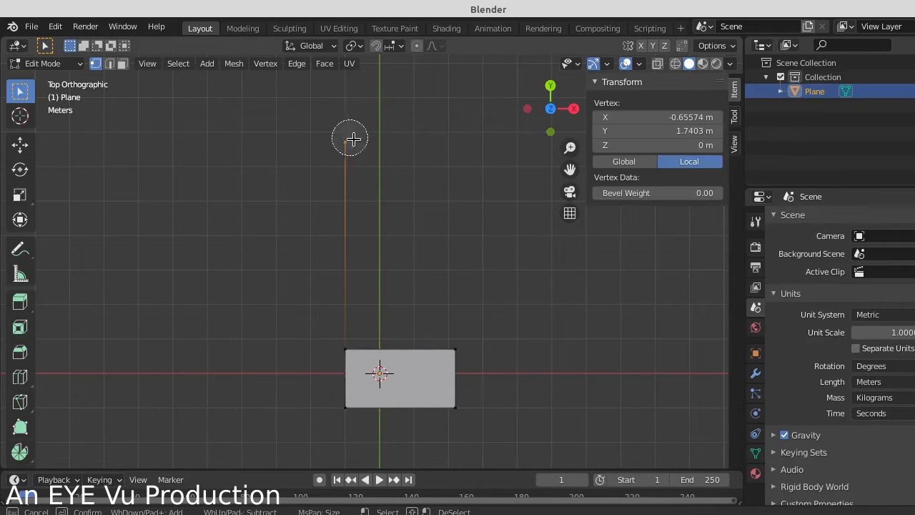
pyautogui.press('e')
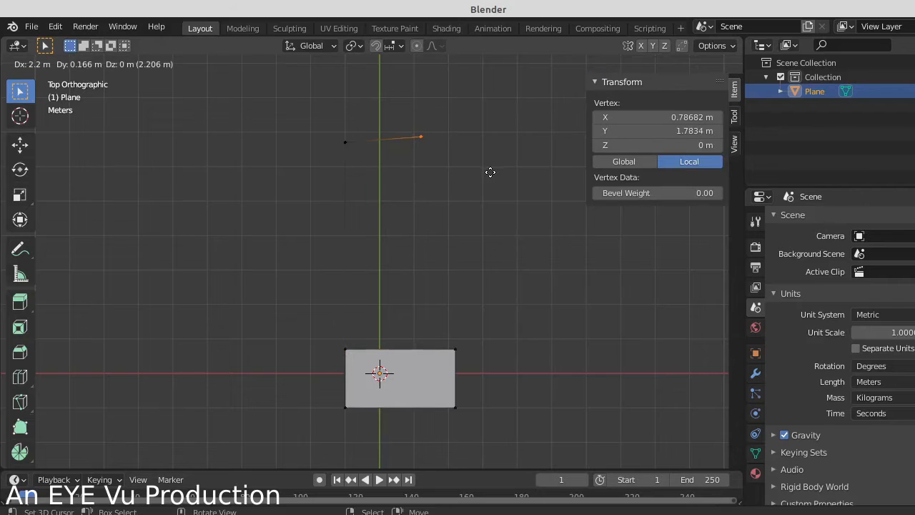
pyautogui.press('x')
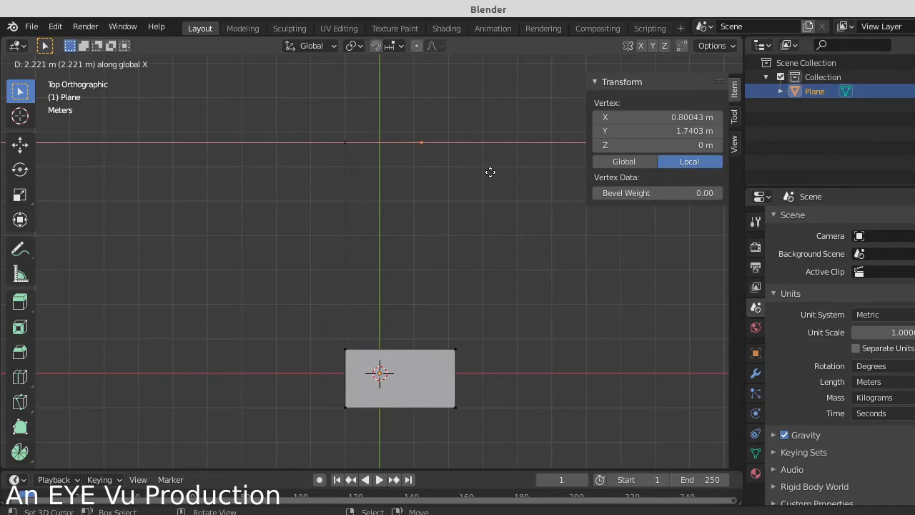
pyautogui.write('3.05')
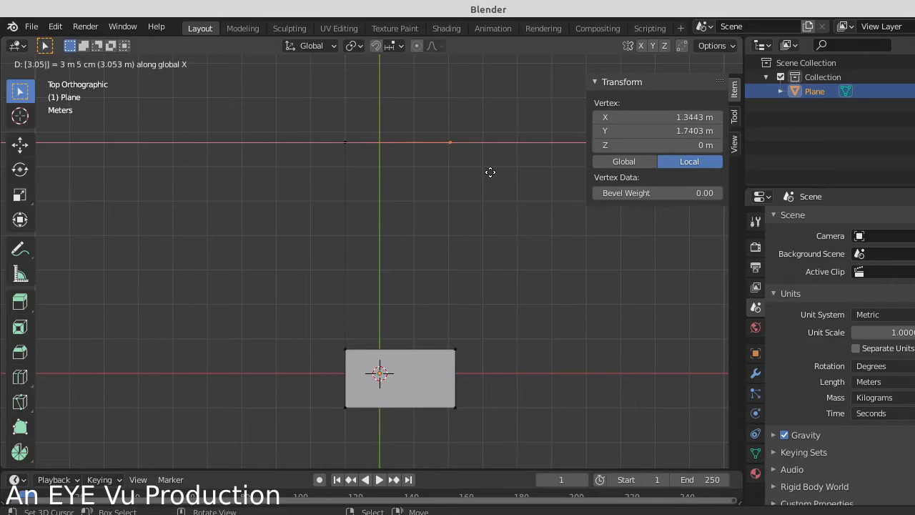
pyautogui.press('Return')
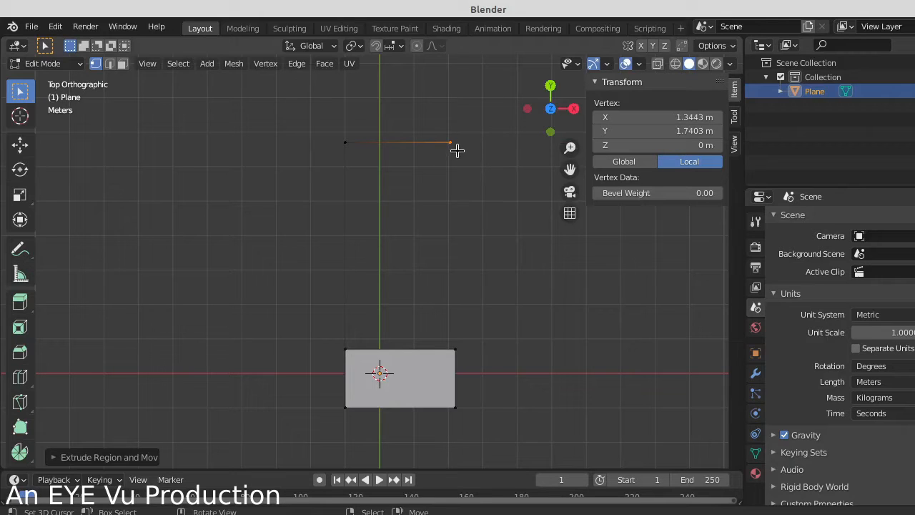
# Extrude the new end vertex about 5.75 m in the negative Y direction, ending just above the rectangle.
pyautogui.press('e')
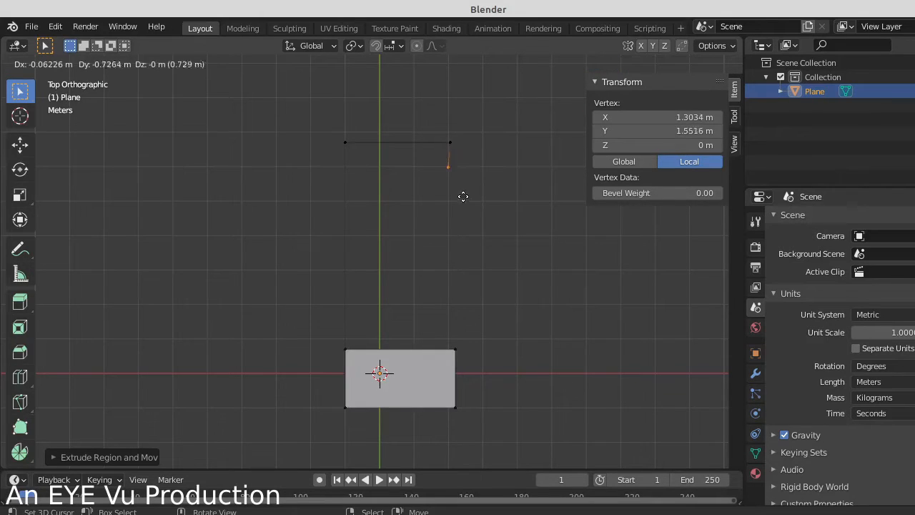
pyautogui.press('x')
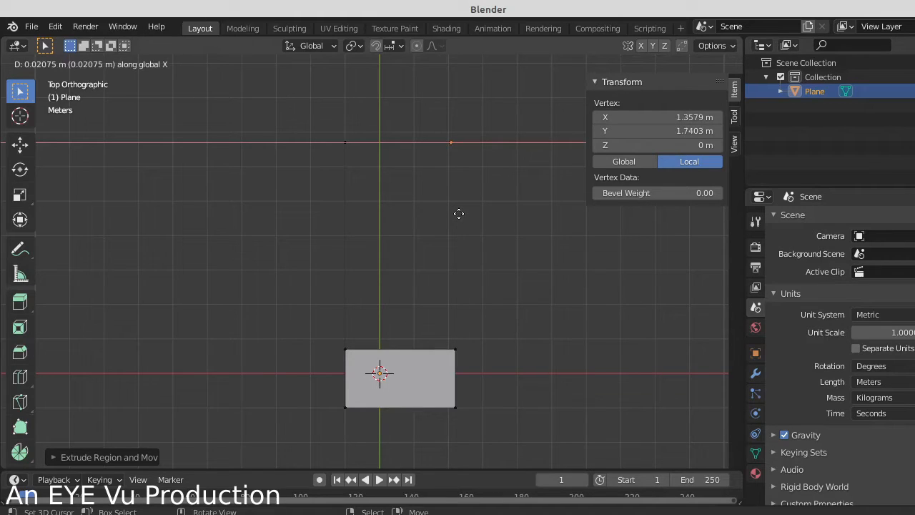
pyautogui.press('y')
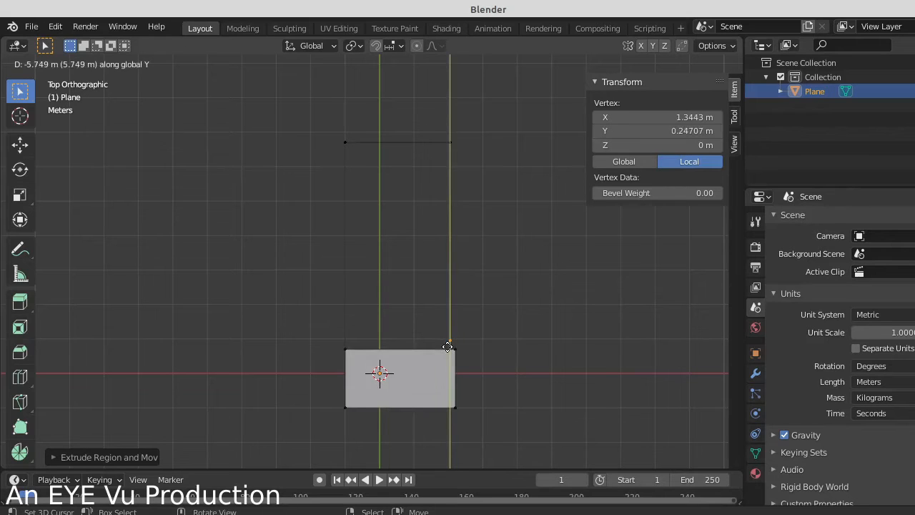
pyautogui.click(447, 347)
# Add a vertical loop cut to the rectangle and slide it roughly in line with the hanging edge above.
pyautogui.scroll(1, 466, 411)
pyautogui.hotkey('ctrl', 'r')
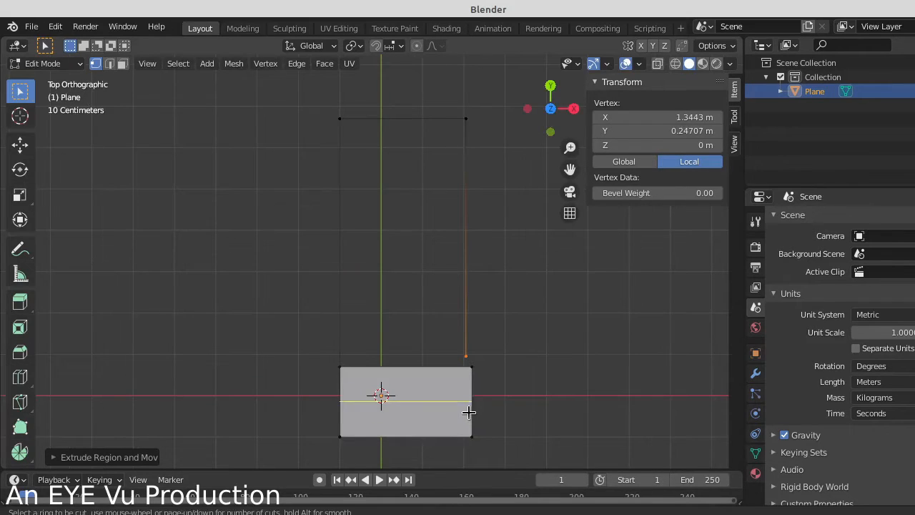
pyautogui.click(439, 362)
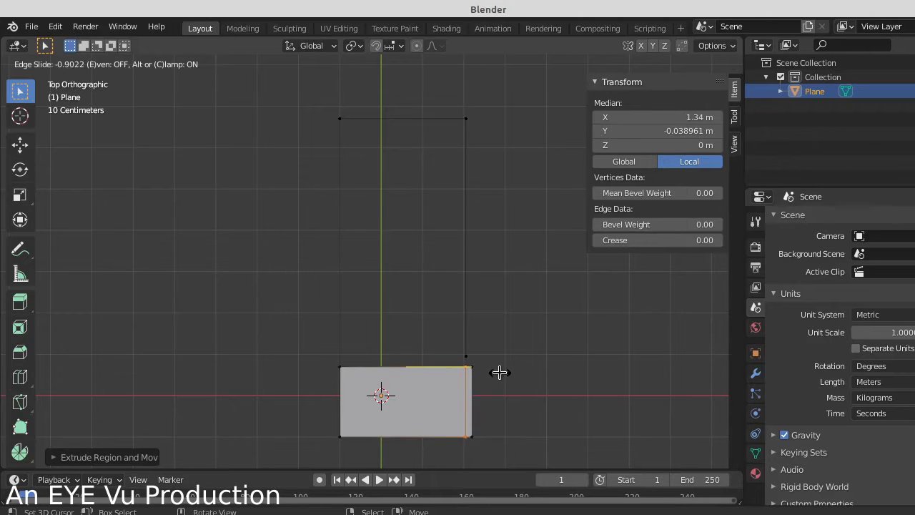
pyautogui.click(501, 372)
# Select the upper and lower end vertices of the rectangle's vertical loop cut.
pyautogui.scroll(2, 498, 372)
pyautogui.keyDown('shift'); pyautogui.moveTo(510, 394); pyautogui.dragTo(410, 189, button='middle'); pyautogui.keyUp('shift')
pyautogui.scroll(3, 411, 190)
pyautogui.keyDown('shift'); pyautogui.moveTo(446, 163); pyautogui.dragTo(434, 263, button='middle'); pyautogui.keyUp('shift')
pyautogui.scroll(2, 431, 261)
pyautogui.click(424, 247)
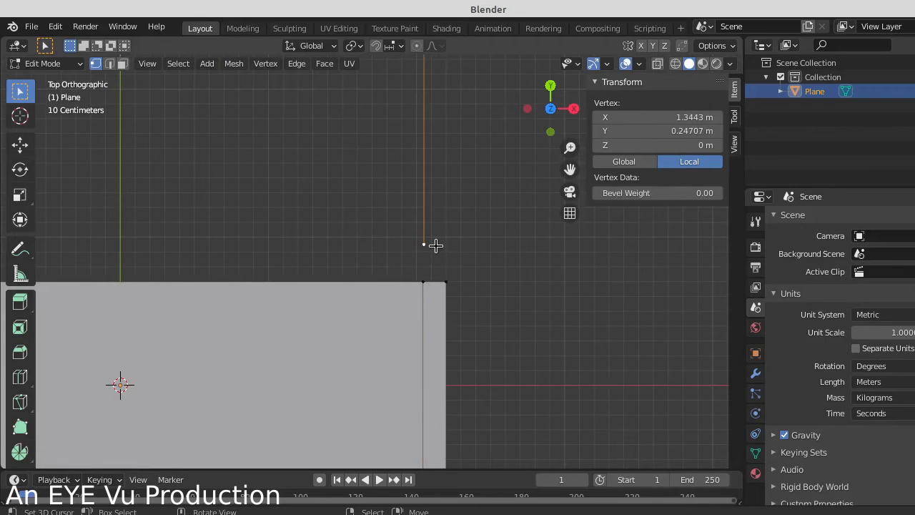
pyautogui.click(422, 281)
pyautogui.keyDown('shift'); pyautogui.moveTo(423, 370); pyautogui.dragTo(422, 284, button='middle'); pyautogui.keyUp('shift')
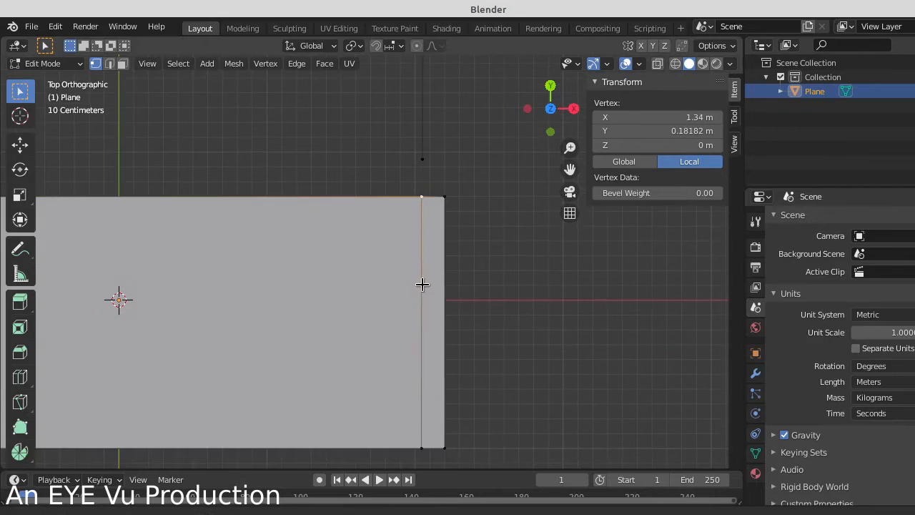
pyautogui.keyDown('shift'); pyautogui.click(420, 450); pyautogui.keyUp('shift')
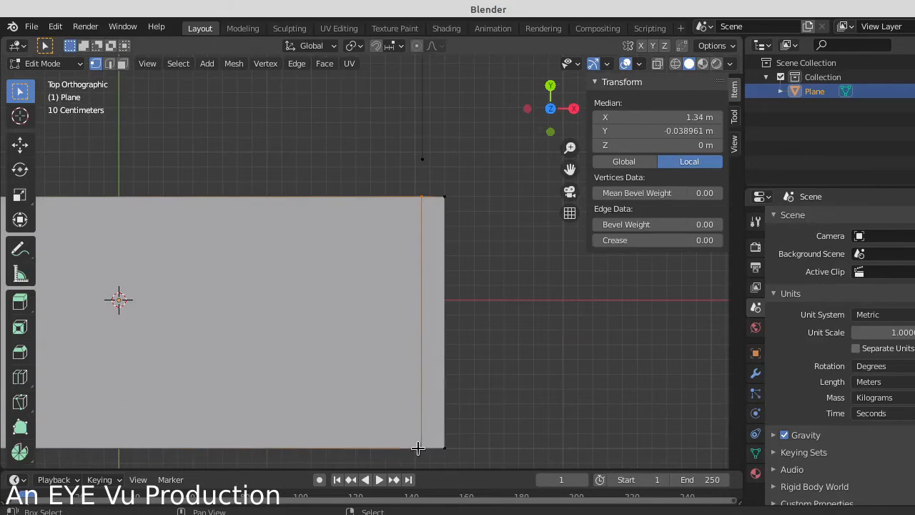
pyautogui.press('g')
pyautogui.press('x')
pyautogui.rightClick(454, 340)
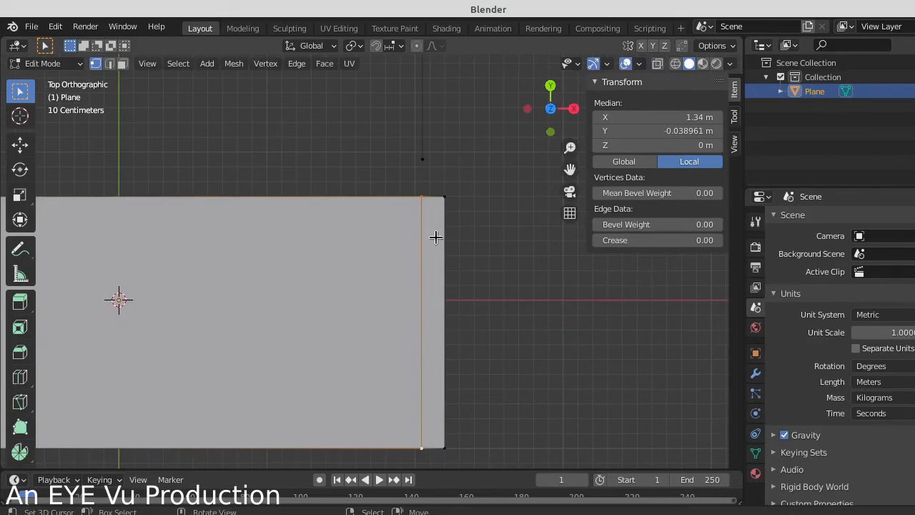
# Enable snapping to Vertex and move the loop cut along the X axis until it aligns with the hanging edge's lower vertex.
pyautogui.click(379, 45)
pyautogui.click(395, 48)
pyautogui.click(396, 103)
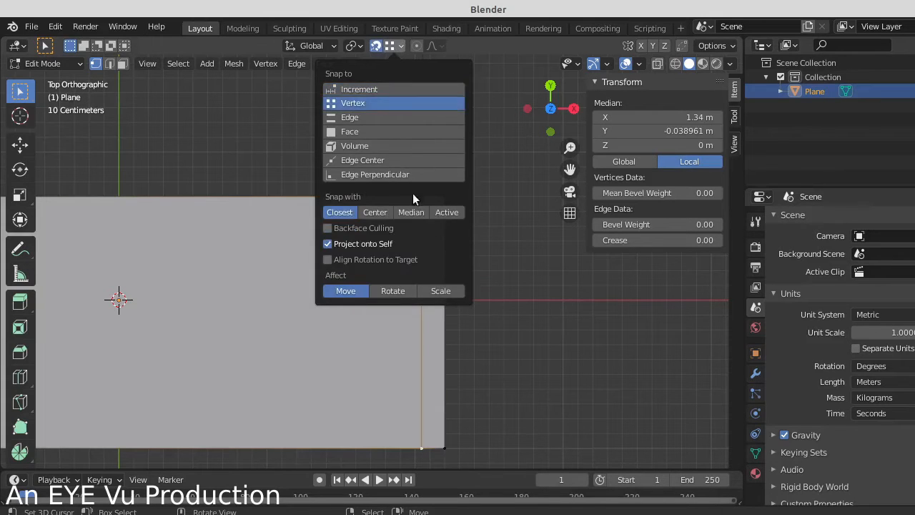
pyautogui.press('g')
pyautogui.press('x')
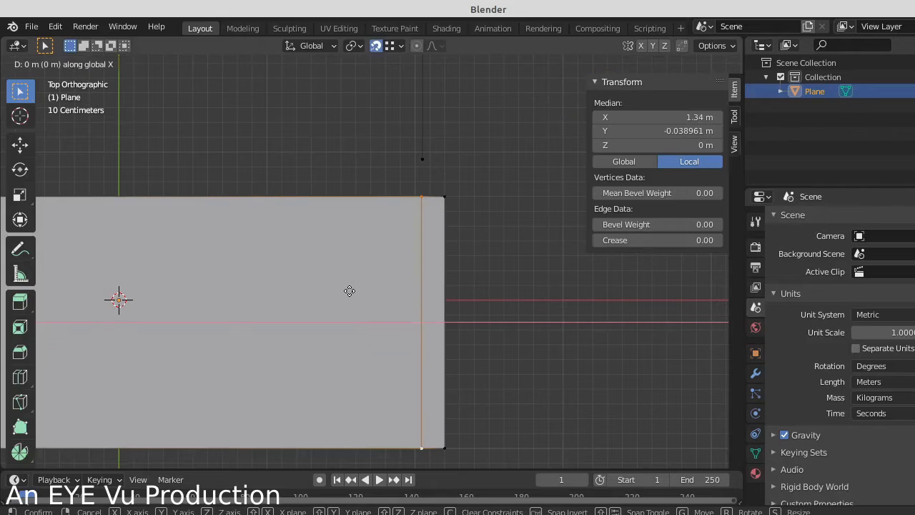
pyautogui.click(419, 160)
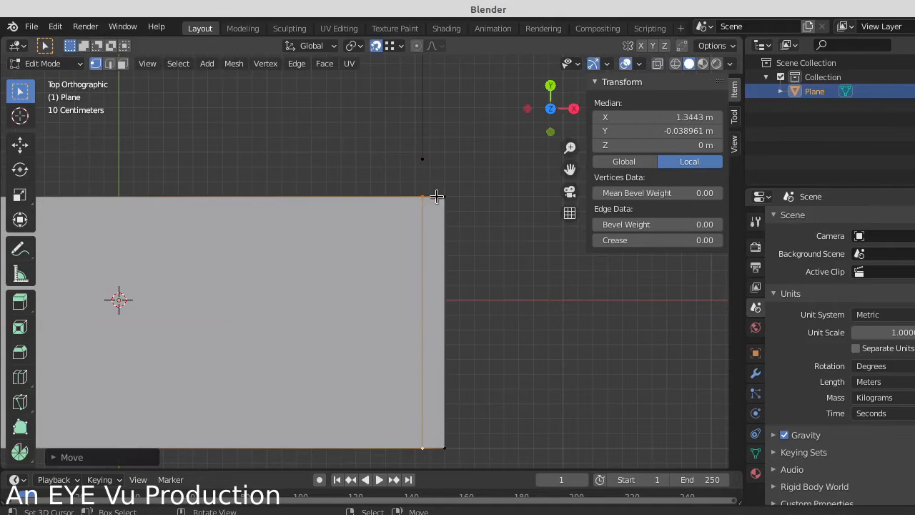
# Merge the hanging edge's lower vertex into the loop cut's upper vertex using At Last.
pyautogui.click(420, 160)
pyautogui.keyDown('shift'); pyautogui.click(423, 197); pyautogui.keyUp('shift')
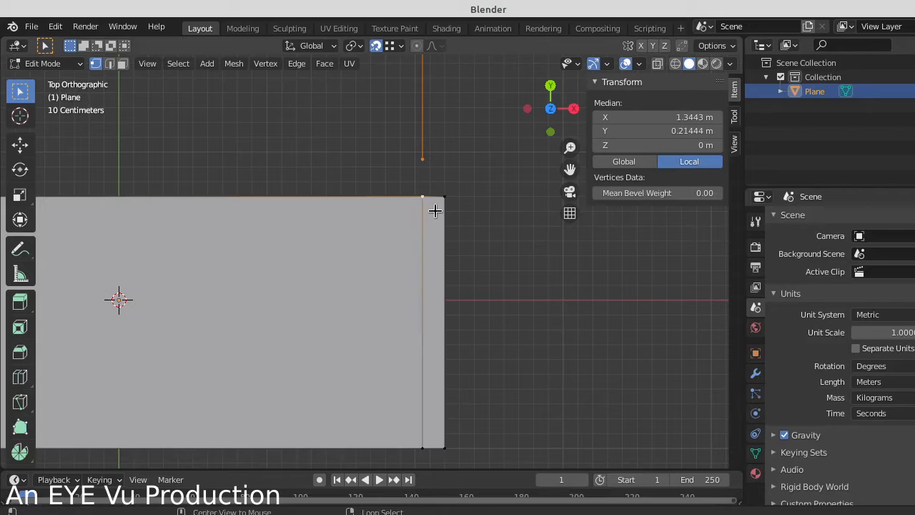
pyautogui.hotkey('alt', 'm')
pyautogui.click(434, 211)
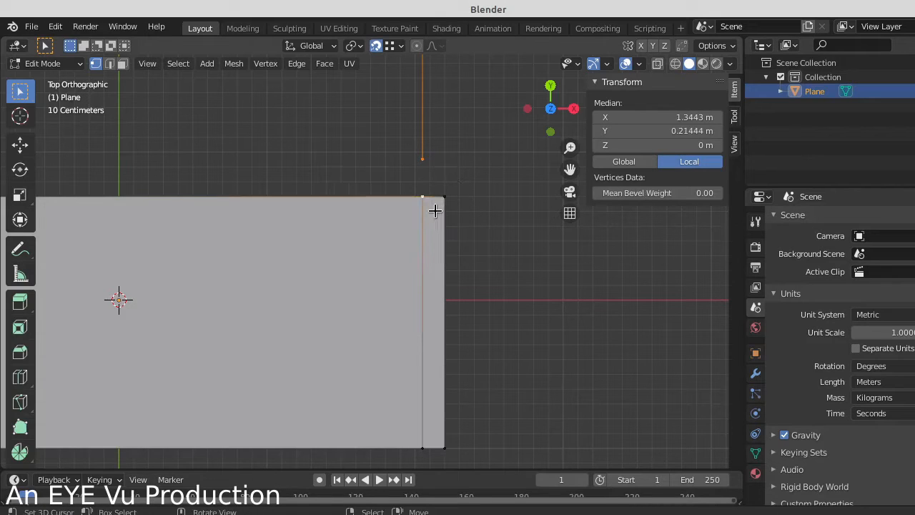
pyautogui.press('m')
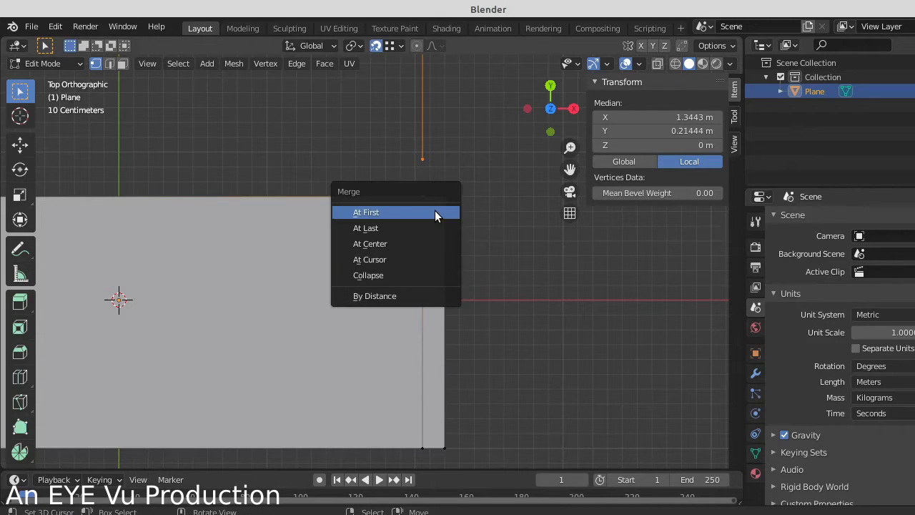
pyautogui.click(397, 229)
# Select the four corner vertices of the open outline above the rectangle, fill them with a face, and clear the selection.
pyautogui.scroll(-4, 420, 199)
pyautogui.keyDown('shift'); pyautogui.moveTo(364, 196); pyautogui.dragTo(425, 360, button='middle'); pyautogui.keyUp('shift')
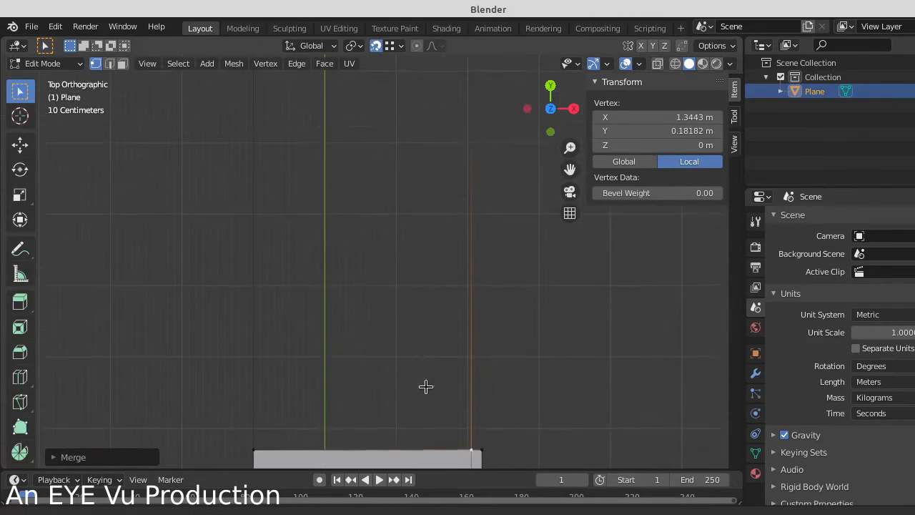
pyautogui.scroll(-4, 365, 192)
pyautogui.click(314, 166)
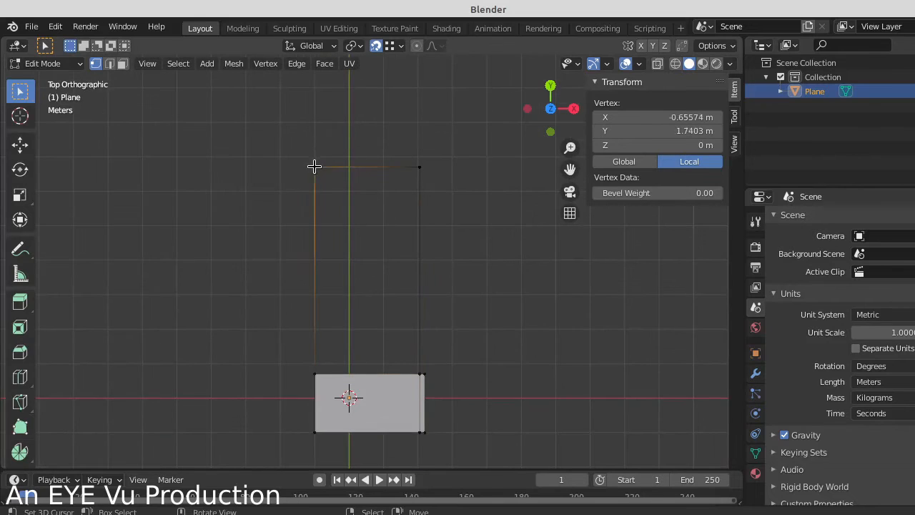
pyautogui.keyDown('shift'); pyautogui.click(308, 371); pyautogui.keyUp('shift')
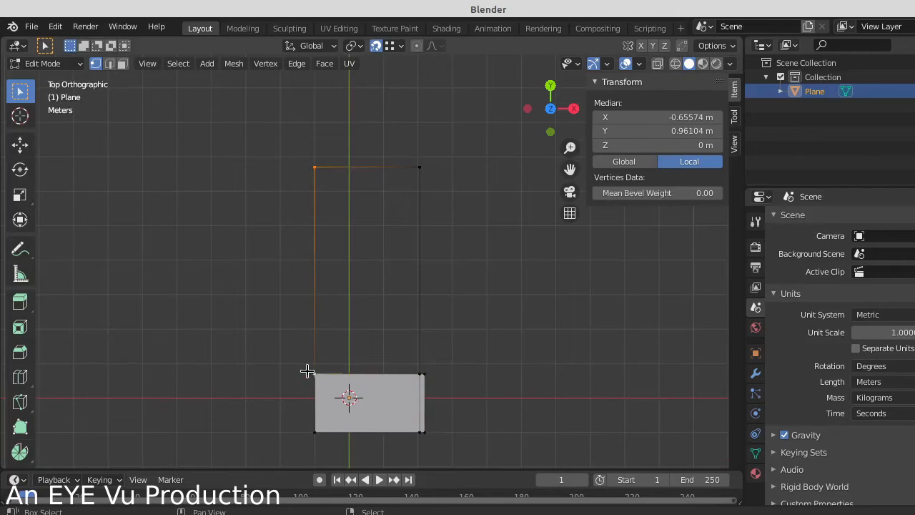
pyautogui.keyDown('shift'); pyautogui.click(421, 373); pyautogui.keyUp('shift')
pyautogui.keyDown('shift'); pyautogui.click(419, 166); pyautogui.keyUp('shift')
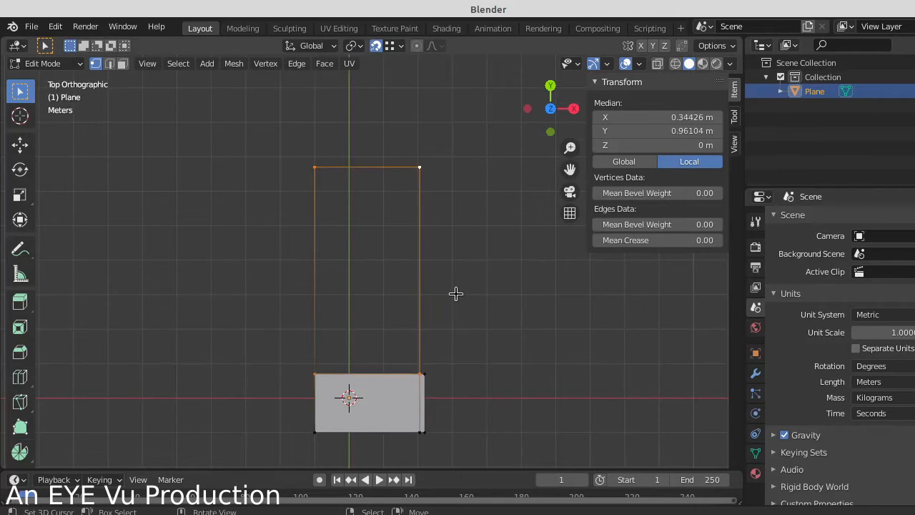
pyautogui.click(456, 304)
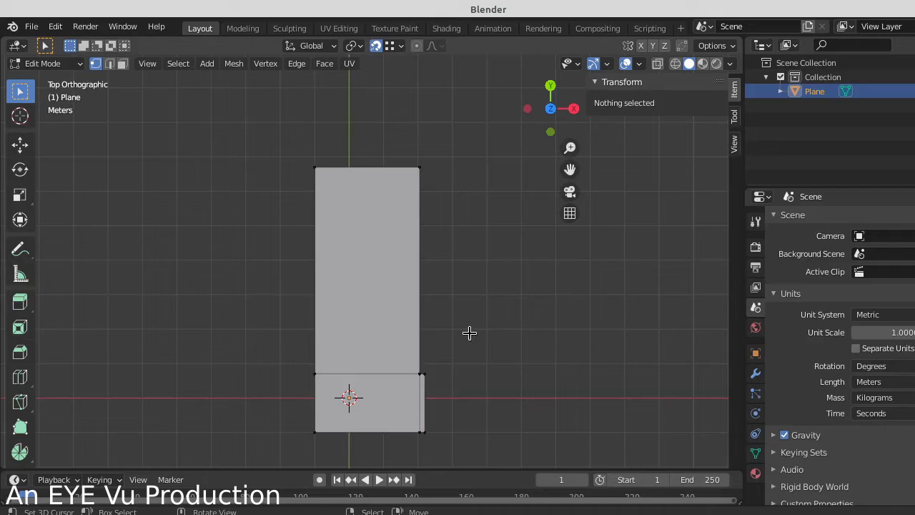
# Try to measure the rectangle's short upper edge beyond the loop cut with the Measure tool.
pyautogui.click(419, 373)
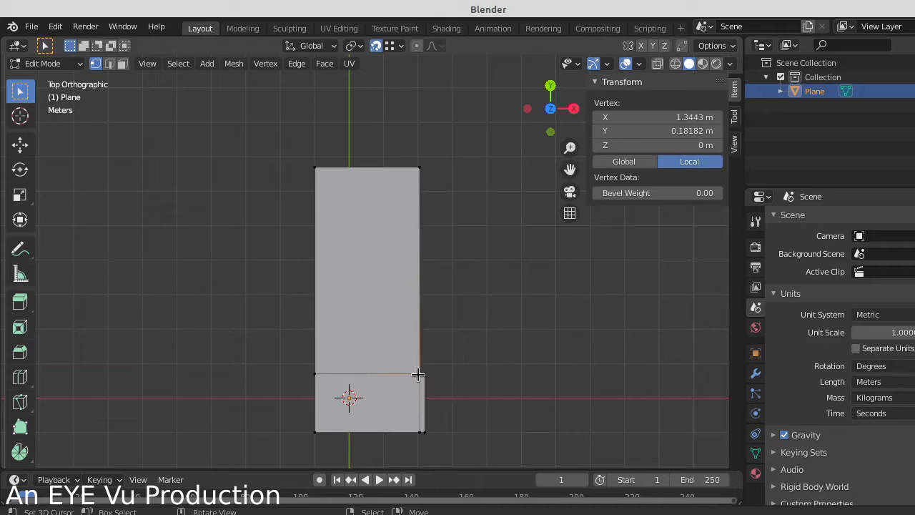
pyautogui.rightClick(425, 375)
pyautogui.scroll(3, 454, 384)
pyautogui.keyDown('shift'); pyautogui.moveTo(462, 384); pyautogui.dragTo(470, 225, button='middle'); pyautogui.keyUp('shift')
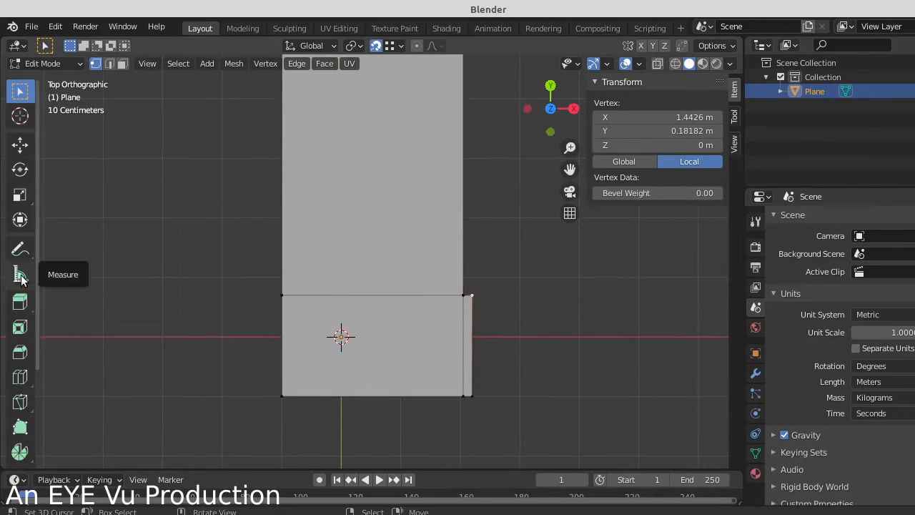
pyautogui.click(20, 275)
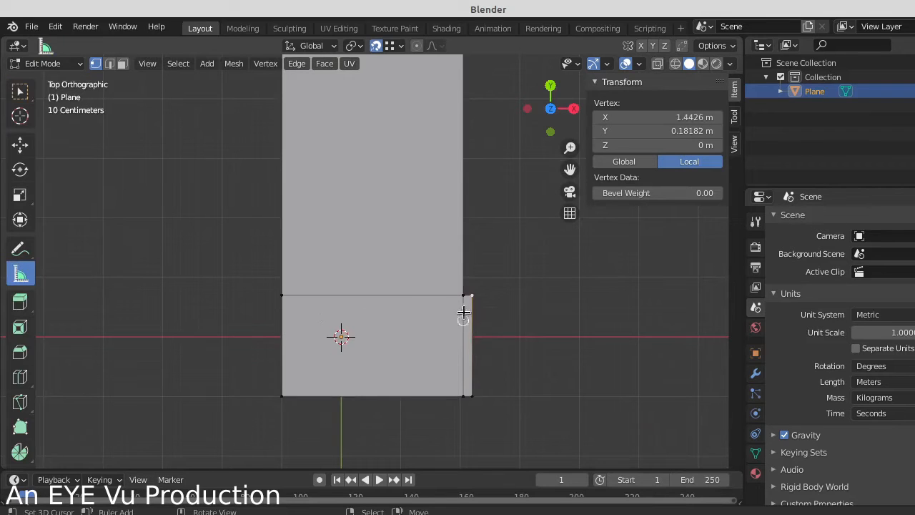
pyautogui.moveTo(463, 300); pyautogui.dragTo(462, 296)
pyautogui.scroll(6, 496, 306)
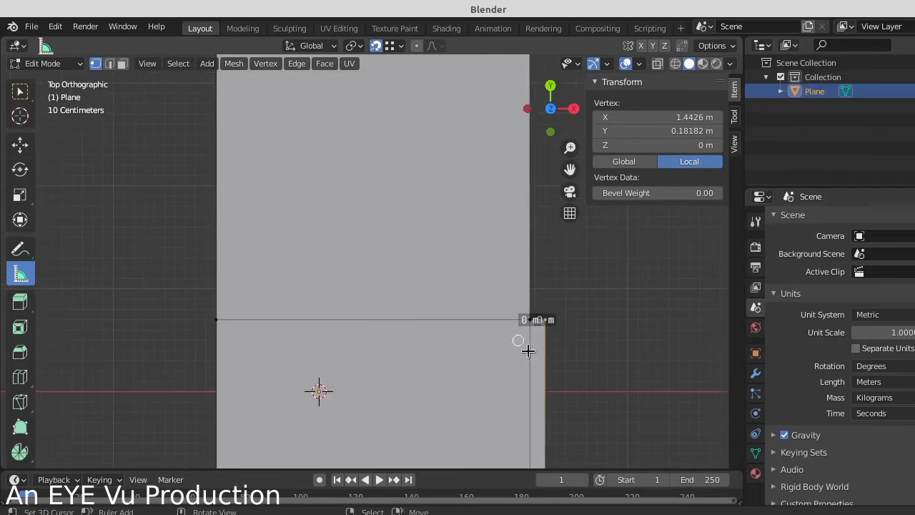
pyautogui.keyDown('shift'); pyautogui.moveTo(572, 361); pyautogui.dragTo(373, 298, button='middle'); pyautogui.keyUp('shift')
pyautogui.scroll(5, 392, 315)
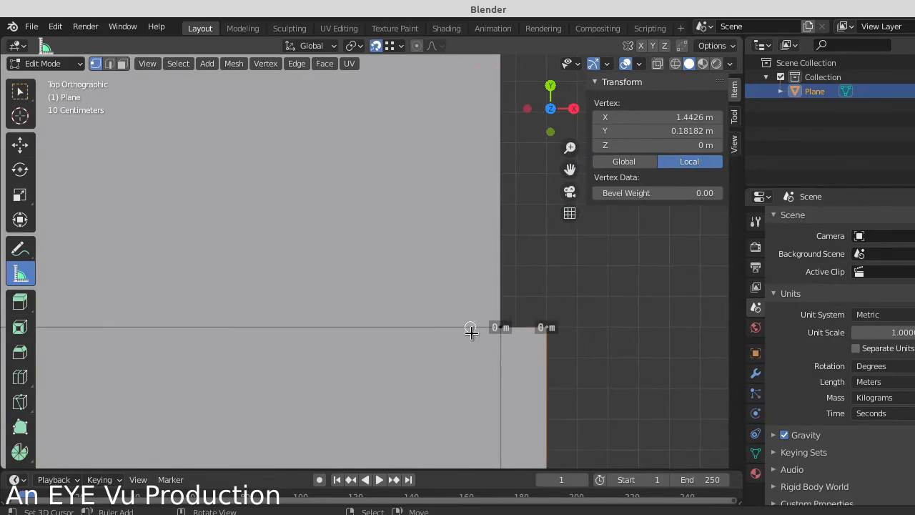
pyautogui.keyDown('shift'); pyautogui.moveTo(524, 351); pyautogui.dragTo(349, 324, button='middle'); pyautogui.keyUp('shift')
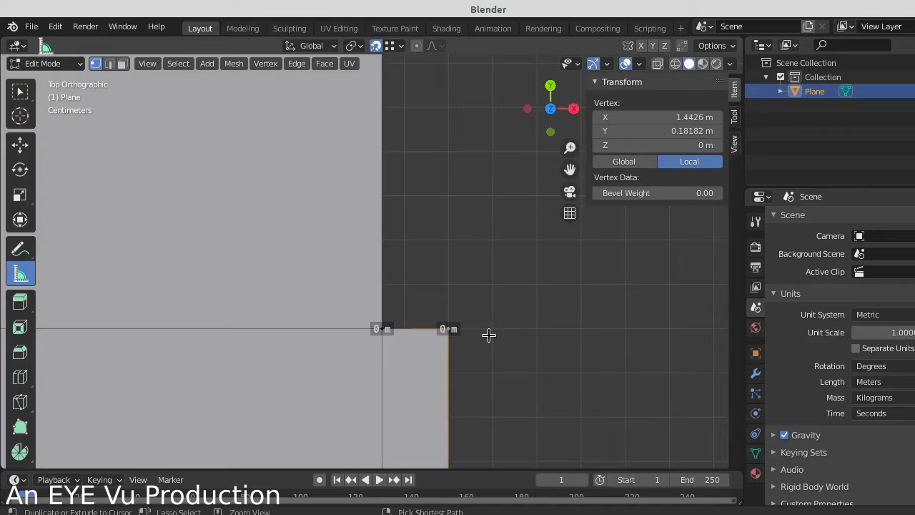
pyautogui.hotkey('ctrl', 'z')
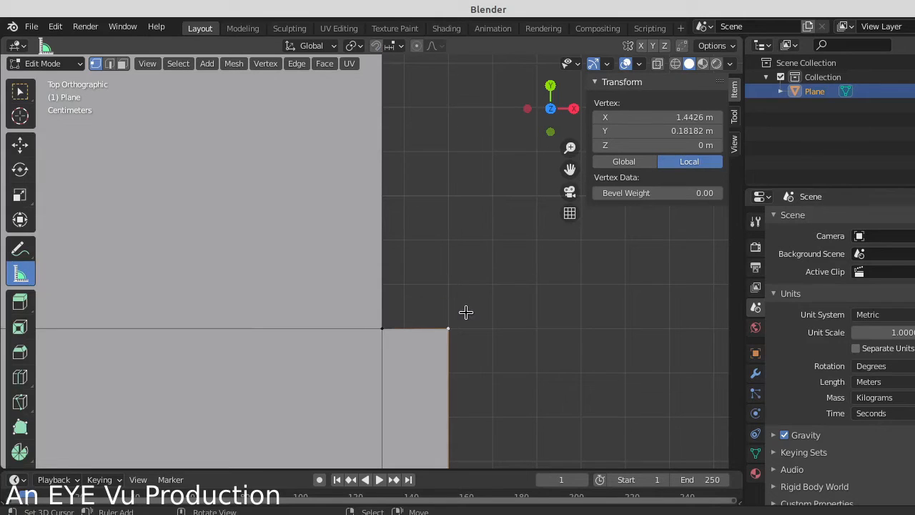
# Clear the selection and measure the rectangle's short upper edge beyond the loop cut from its outer corner to the loop cut's vertex.
pyautogui.hotkey('alt', 'a')
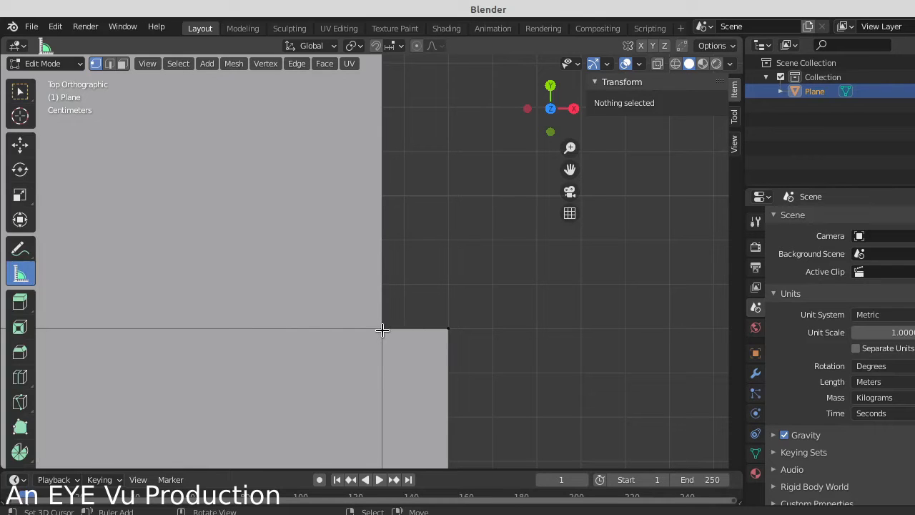
pyautogui.scroll(5, 388, 344)
pyautogui.keyDown('shift'); pyautogui.moveTo(441, 396); pyautogui.dragTo(417, 285, button='middle'); pyautogui.keyUp('shift')
pyautogui.click(532, 314)
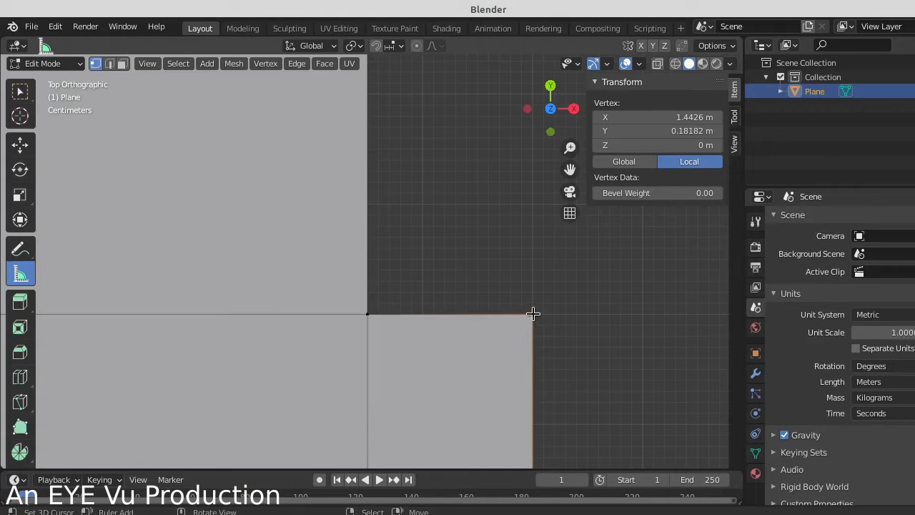
pyautogui.moveTo(532, 315); pyautogui.dragTo(366, 315)
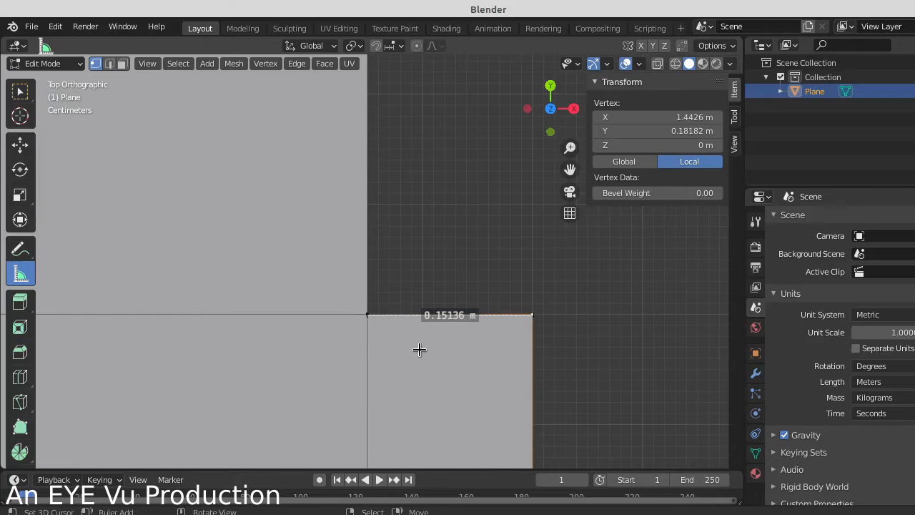
pyautogui.scroll(-4, 419, 349)
pyautogui.scroll(4, 419, 350)
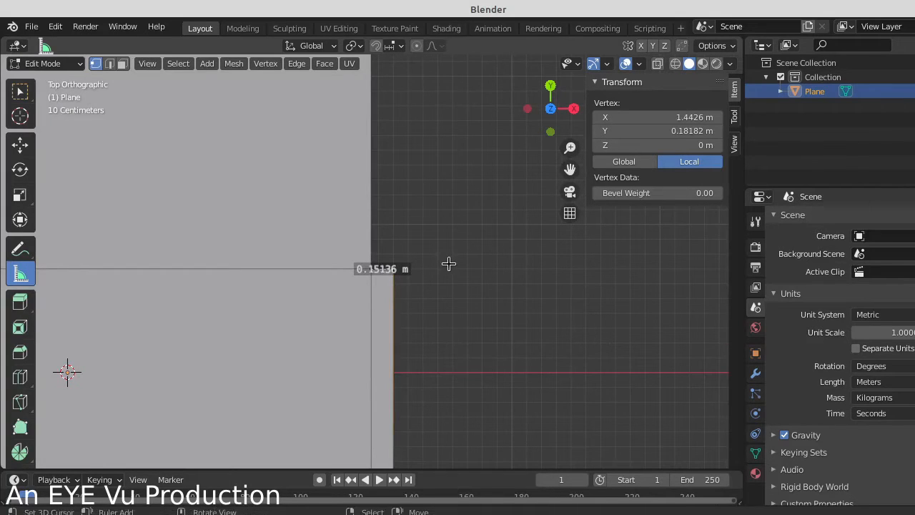
# Clear the selection, switch to Select Box, and select the lower rectangle's two outer bottom corner vertices.
pyautogui.scroll(-5, 446, 303)
pyautogui.hotkey('alt', 'a')
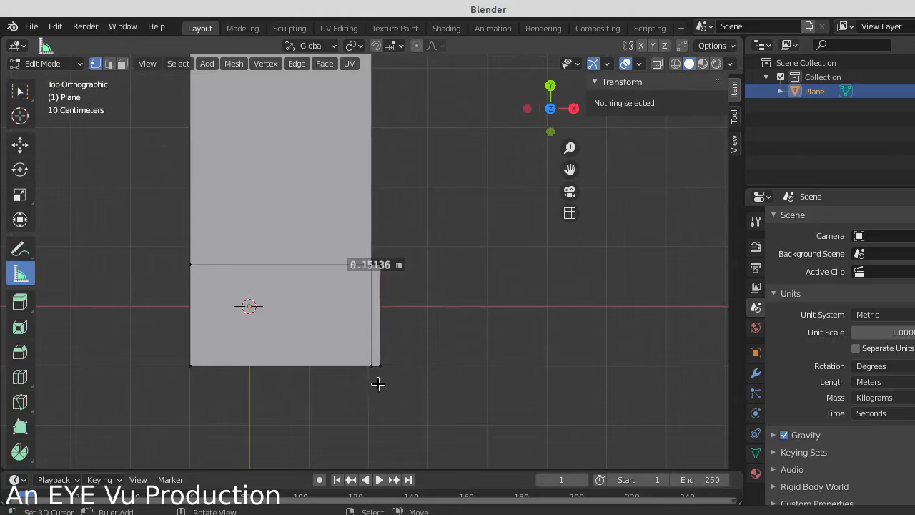
pyautogui.click(387, 358)
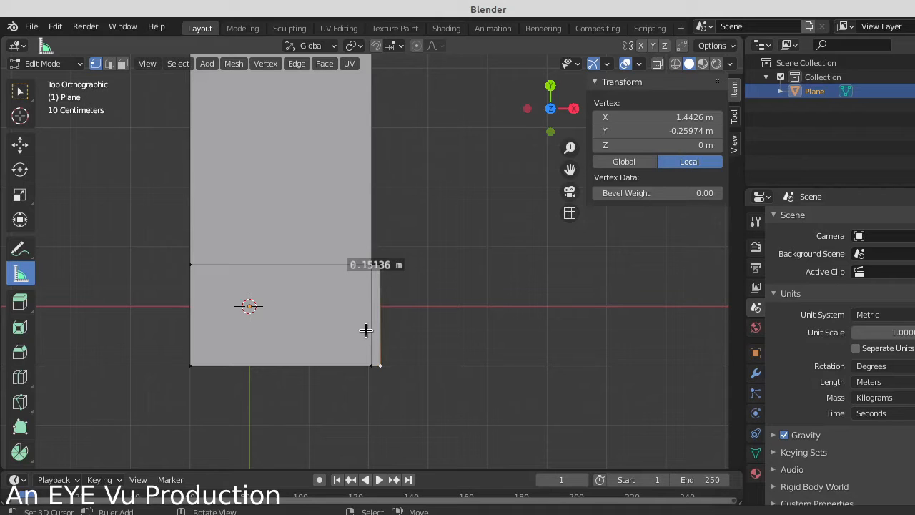
pyautogui.press('Tab')
pyautogui.press('Tab')
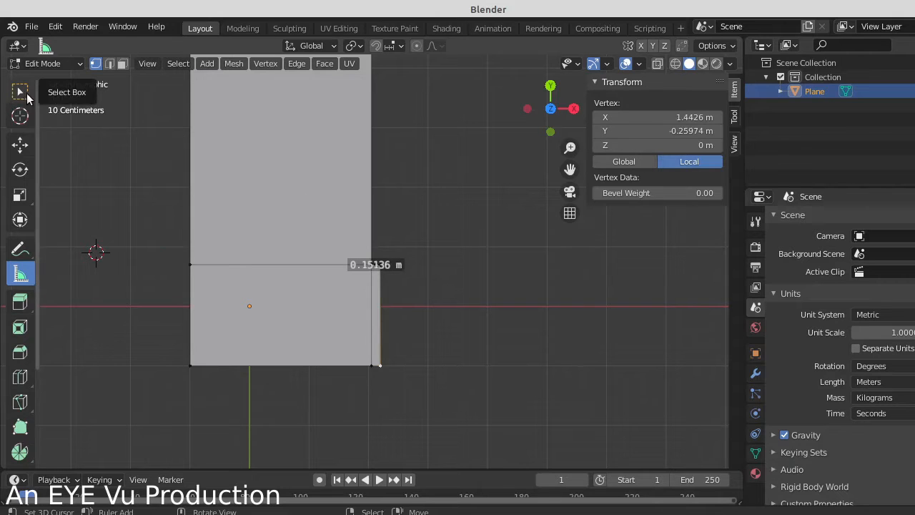
pyautogui.click(24, 96)
pyautogui.click(190, 368)
pyautogui.keyDown('shift'); pyautogui.click(384, 367); pyautogui.keyUp('shift')
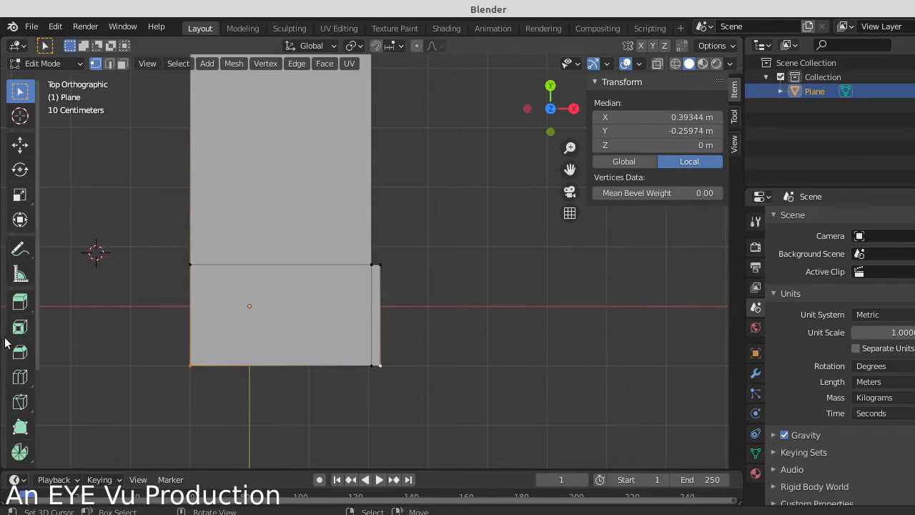
# Return to the Measure tool and snap both ends of the ruler exactly onto the short upper edge's vertices.
pyautogui.click(20, 274)
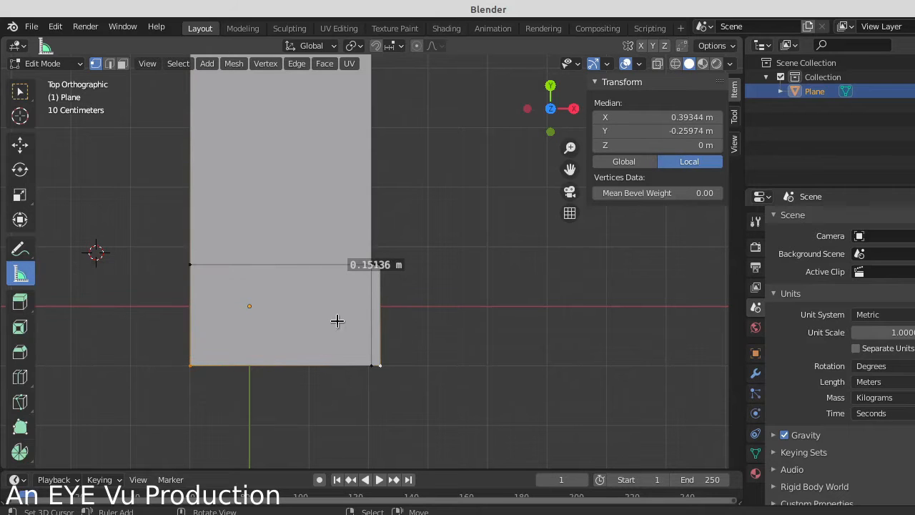
pyautogui.scroll(5, 364, 321)
pyautogui.scroll(3, 379, 331)
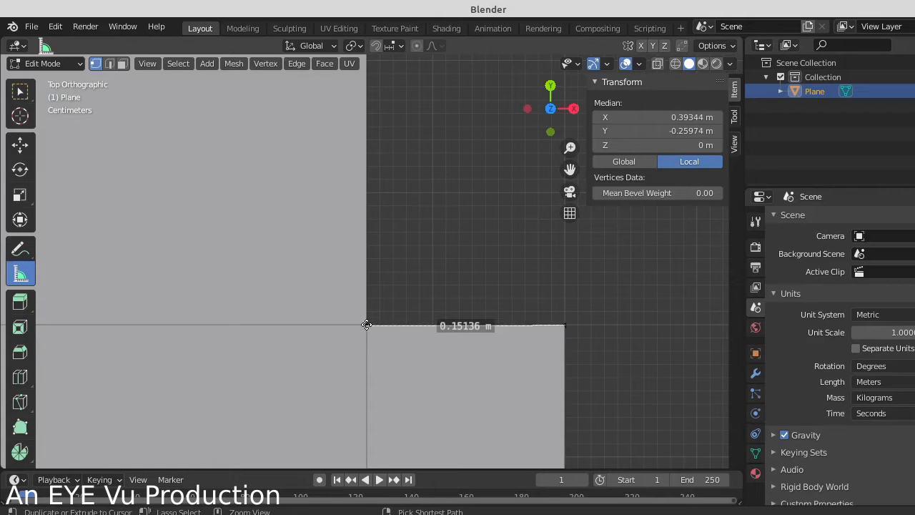
pyautogui.moveTo(367, 326)
pyautogui.mouseDown()
pyautogui.moveTo(419, 310)
pyautogui.moveTo(363, 324)
pyautogui.mouseUp()
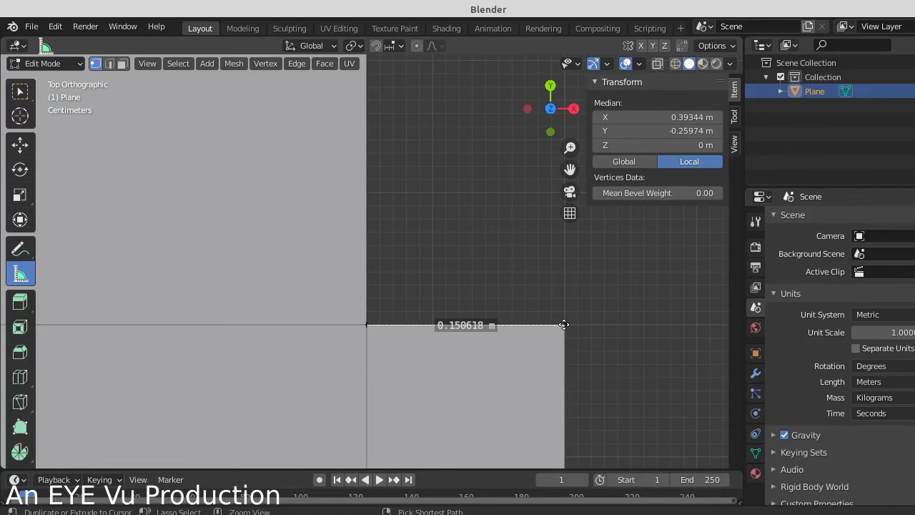
pyautogui.moveTo(562, 325)
pyautogui.mouseDown()
pyautogui.moveTo(548, 312)
pyautogui.moveTo(565, 325)
pyautogui.mouseUp()
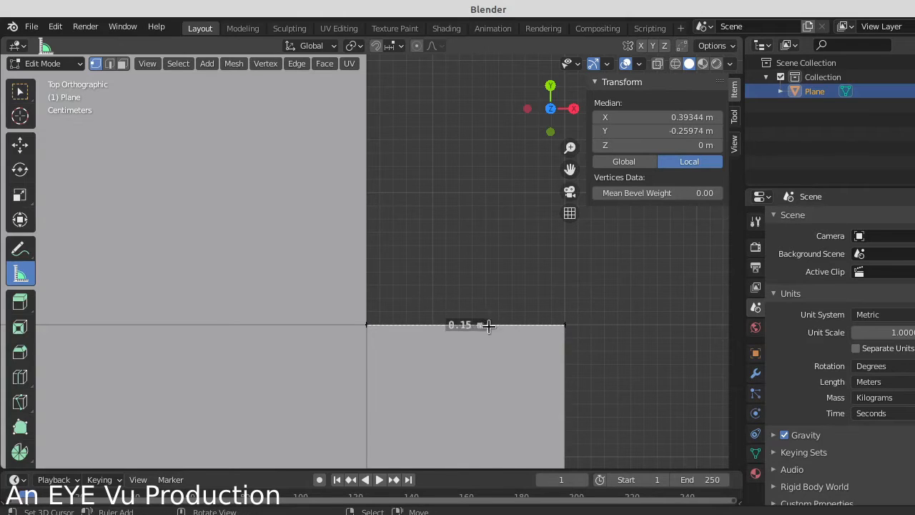
pyautogui.scroll(-5, 643, 331)
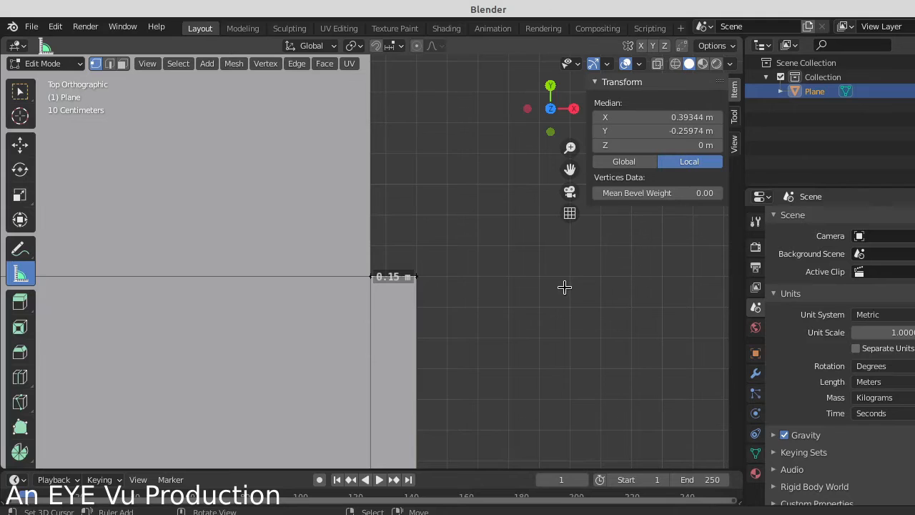
# Launch the Calculator application and compute 3.45-0.15.
pyautogui.press('super')
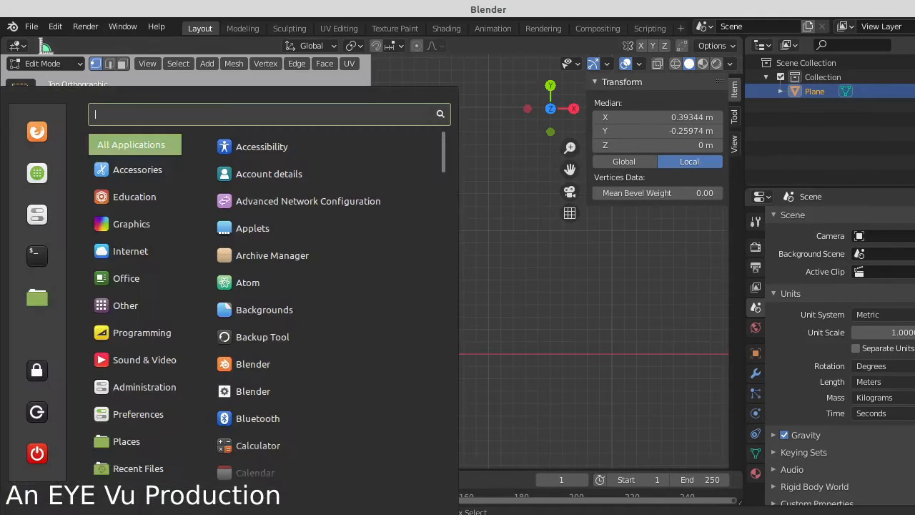
pyautogui.write('call')
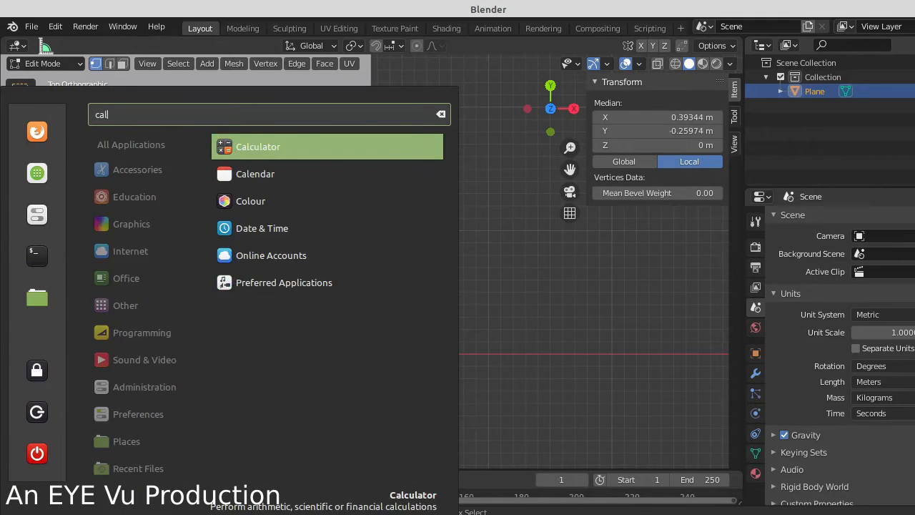
pyautogui.click(374, 146)
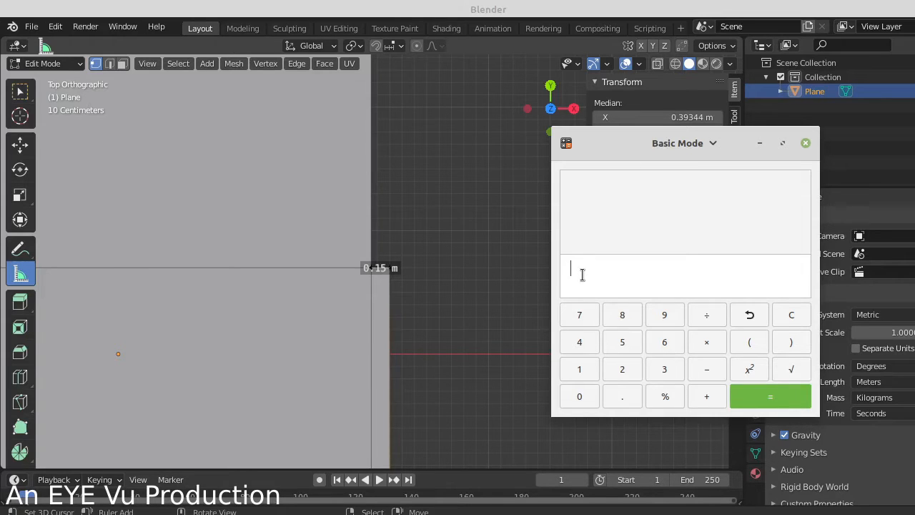
pyautogui.write('3.45')
pyautogui.write('-')
pyautogui.write('0.15')
pyautogui.press('Return')
# Back in Blender, extrude the lower rectangle's outer upper corner vertex 3.3 m along the X axis with Select Box active.
pyautogui.click(390, 265)
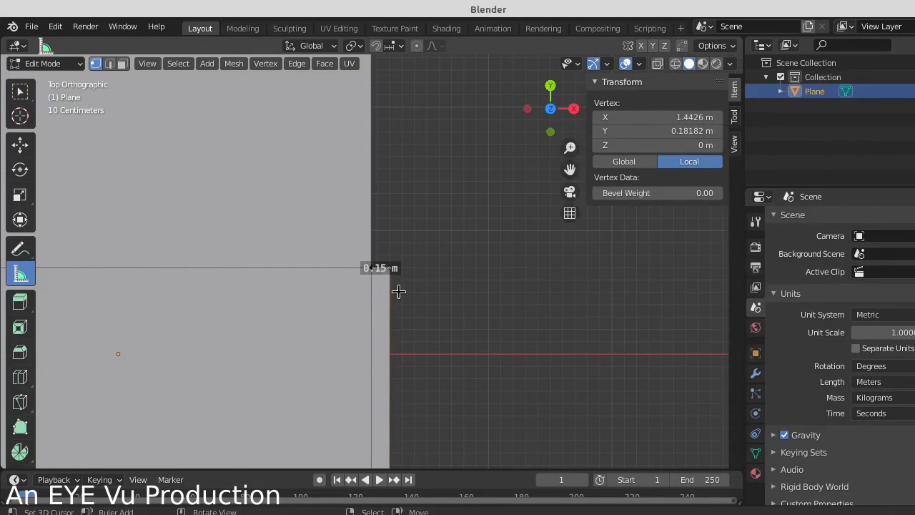
pyautogui.click(19, 91)
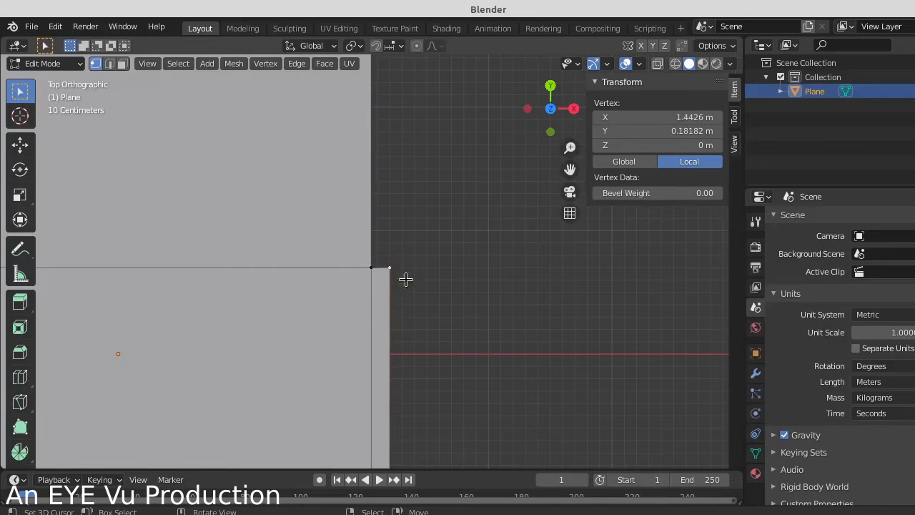
pyautogui.scroll(-2, 396, 259)
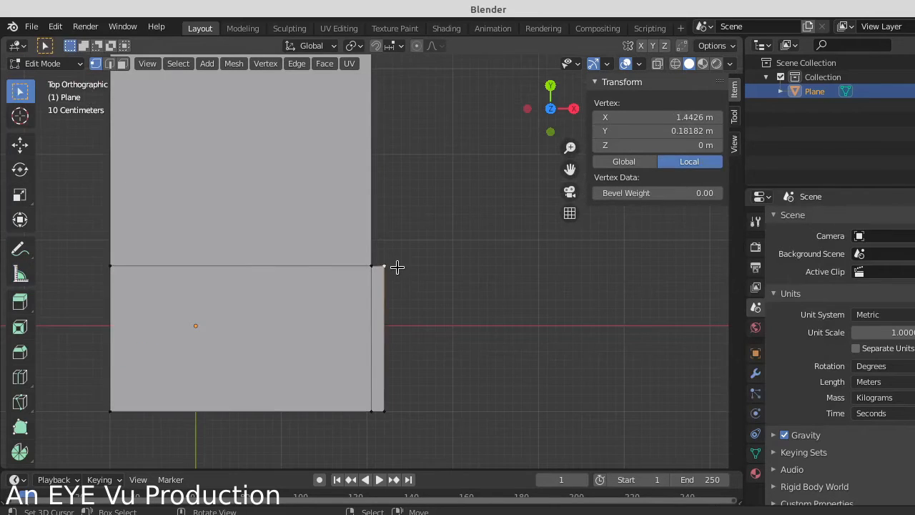
pyautogui.press('e')
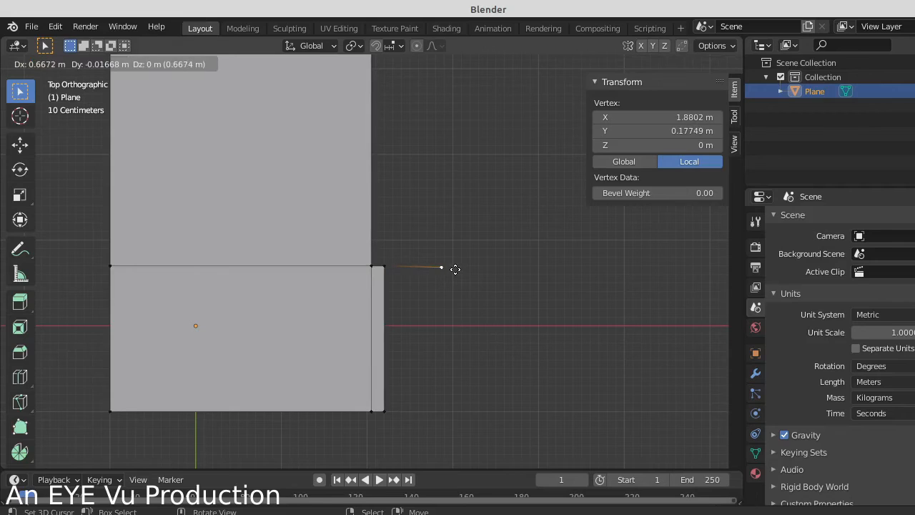
pyautogui.rightClick(455, 269)
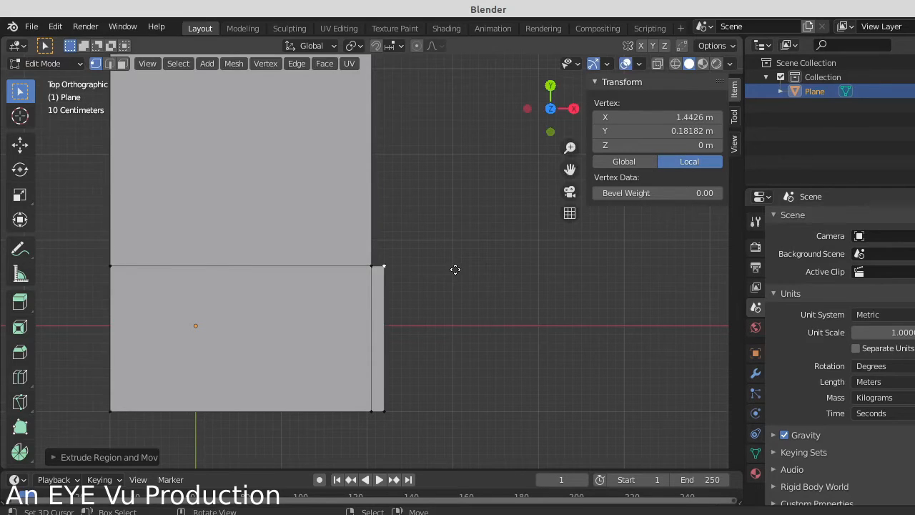
pyautogui.press('g')
pyautogui.write('x')
pyautogui.write('3.3')
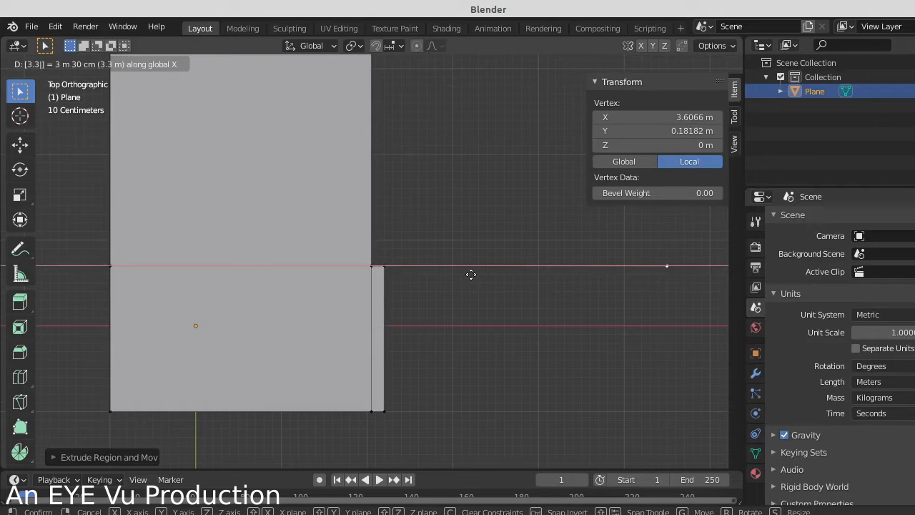
pyautogui.press('Return')
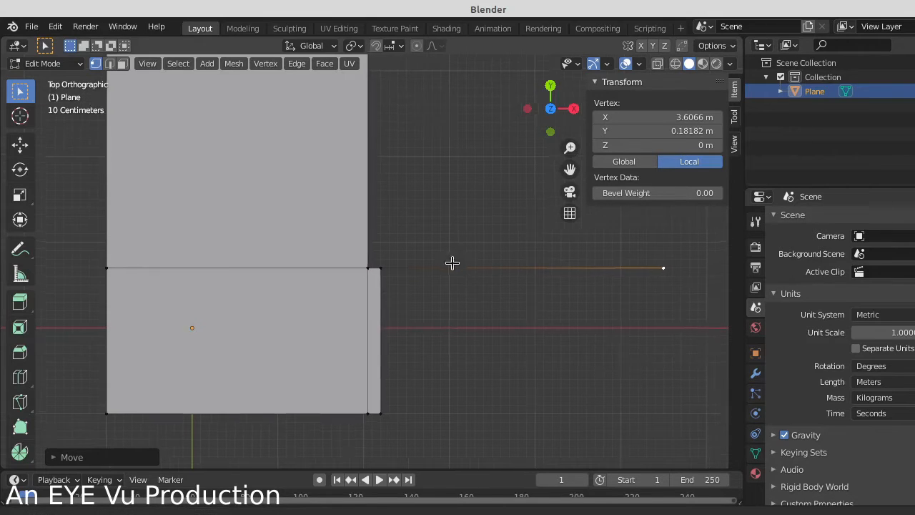
# Select both vertices of the short upper edge beyond the loop cut to check where the new edge starts.
pyautogui.keyDown('shift'); pyautogui.moveTo(453, 259); pyautogui.dragTo(394, 314, button='middle'); pyautogui.keyUp('shift')
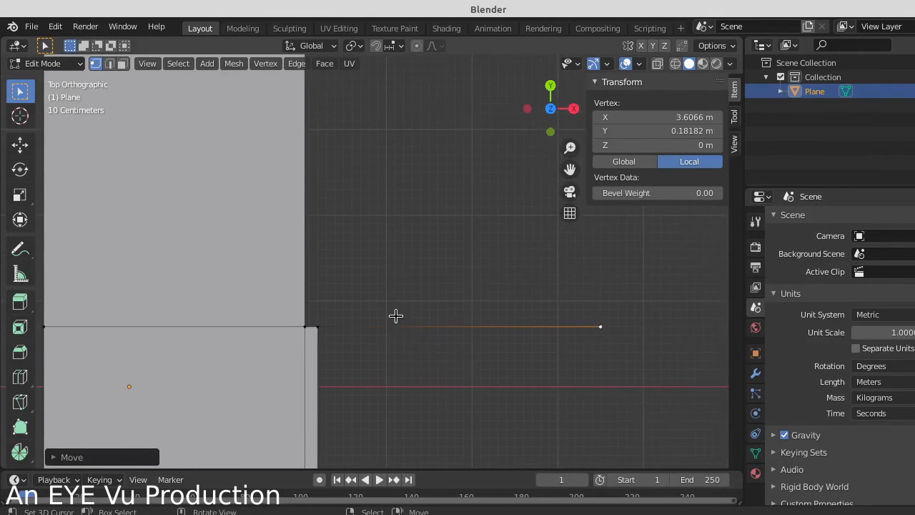
pyautogui.click(299, 321)
pyautogui.keyDown('shift'); pyautogui.click(317, 325); pyautogui.keyUp('shift')
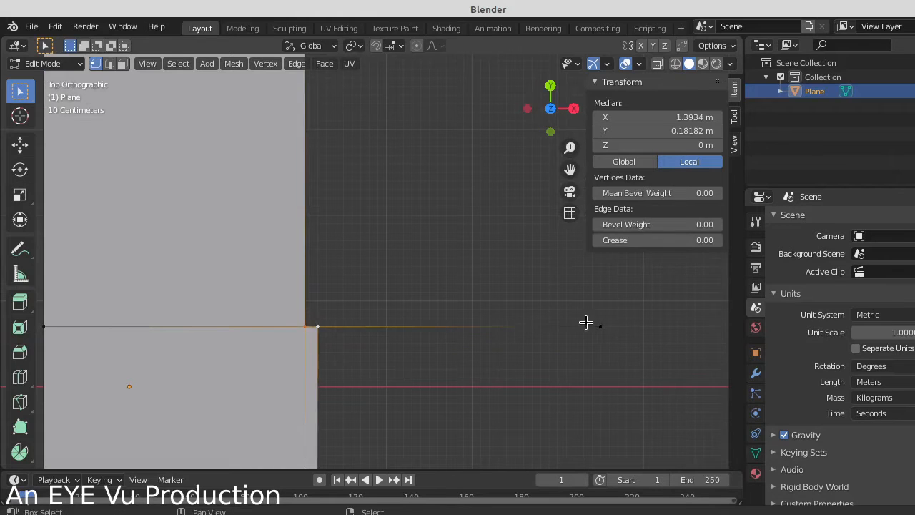
# Select the free end vertex of the new horizontal edge and extrude it 3.5 m along the Y axis.
pyautogui.click(602, 327)
pyautogui.keyDown('shift'); pyautogui.moveTo(589, 347); pyautogui.dragTo(520, 369, button='middle'); pyautogui.keyUp('shift')
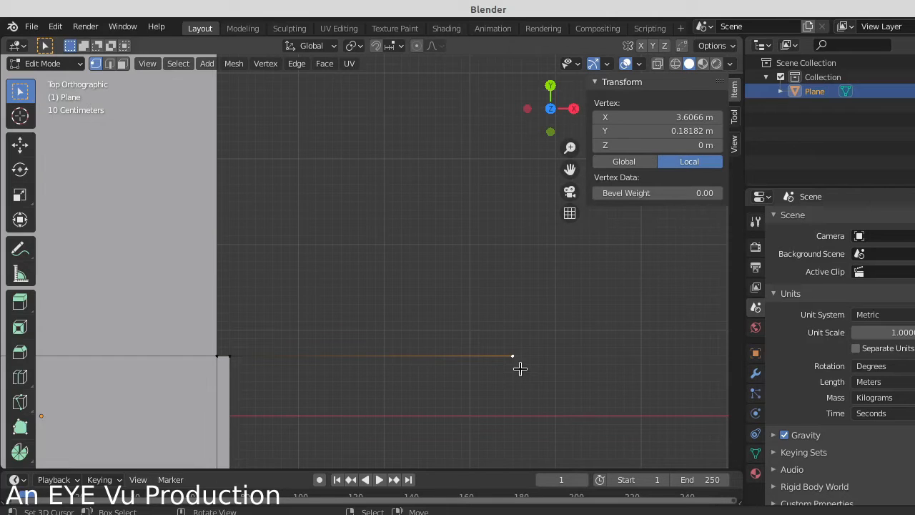
pyautogui.press('e')
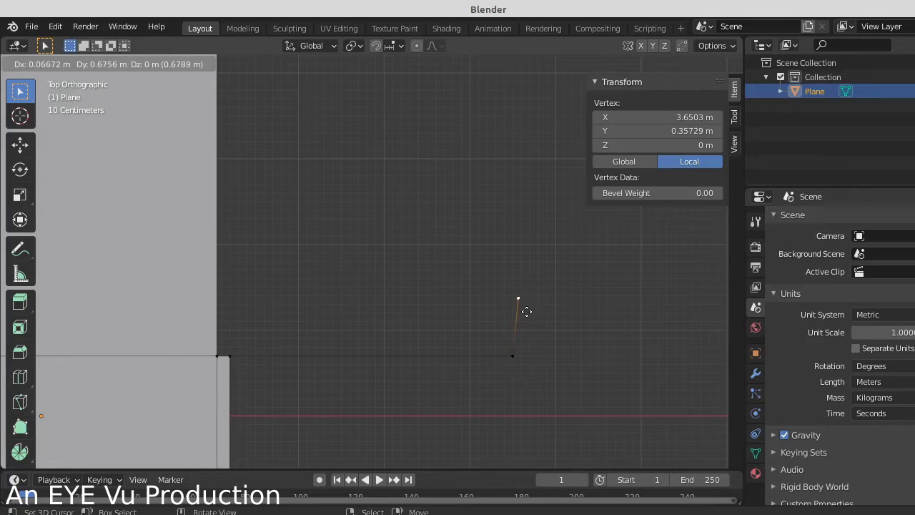
pyautogui.press('y')
pyautogui.write('3.65')
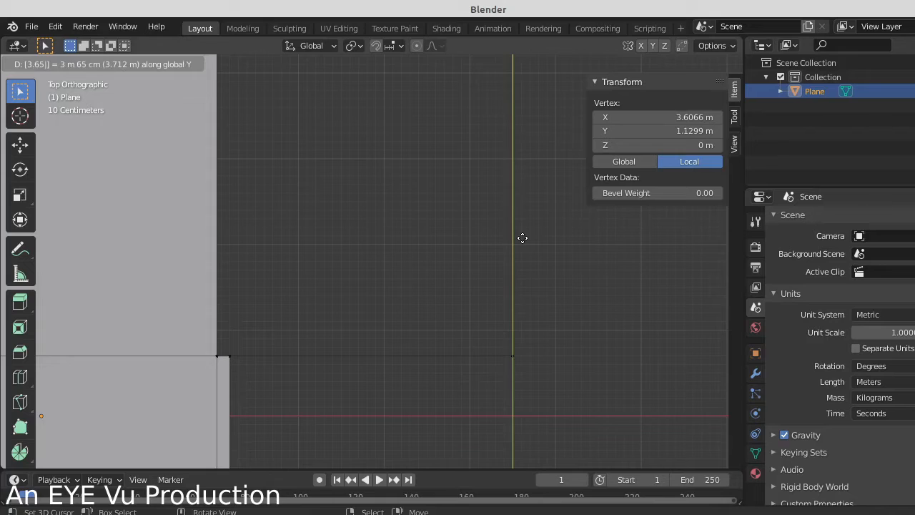
pyautogui.press('Escape')
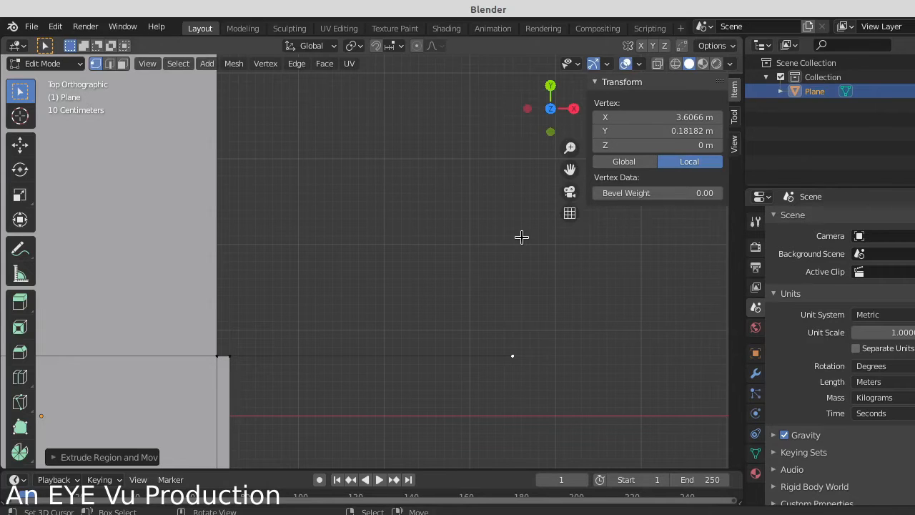
pyautogui.press('e')
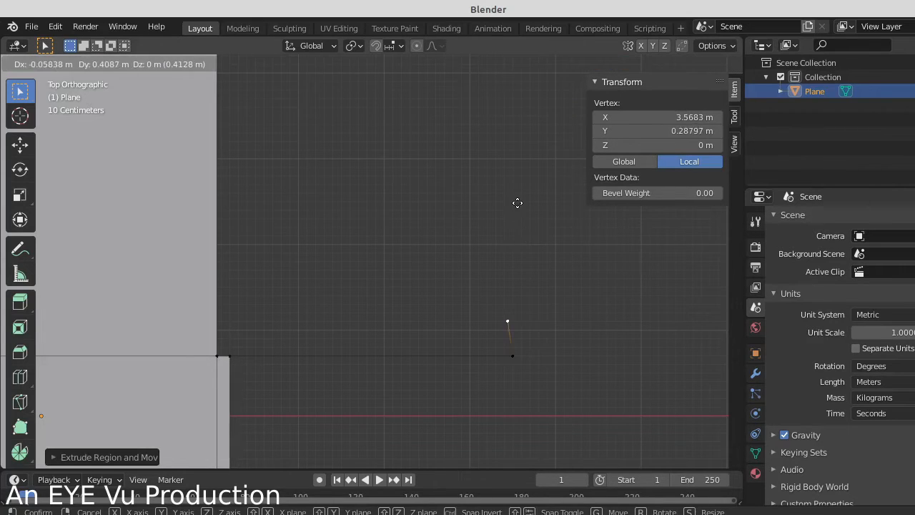
pyautogui.write('y')
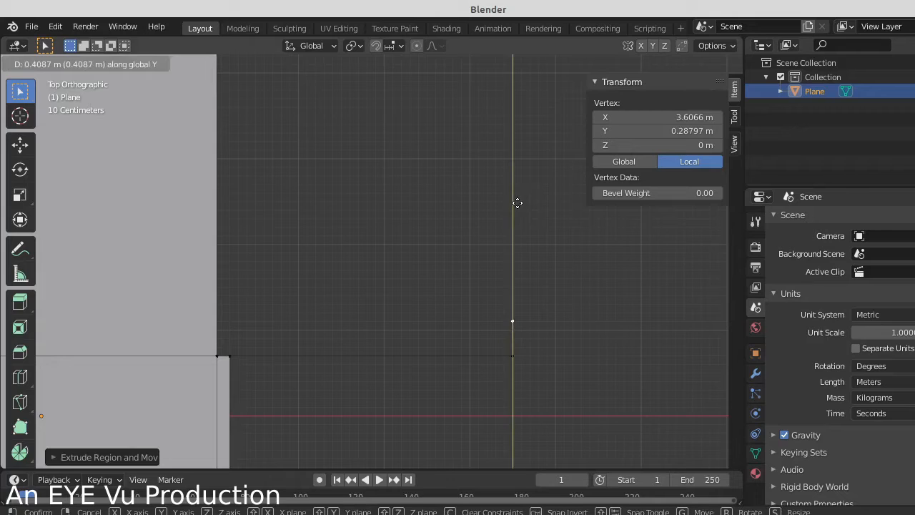
pyautogui.write('3')
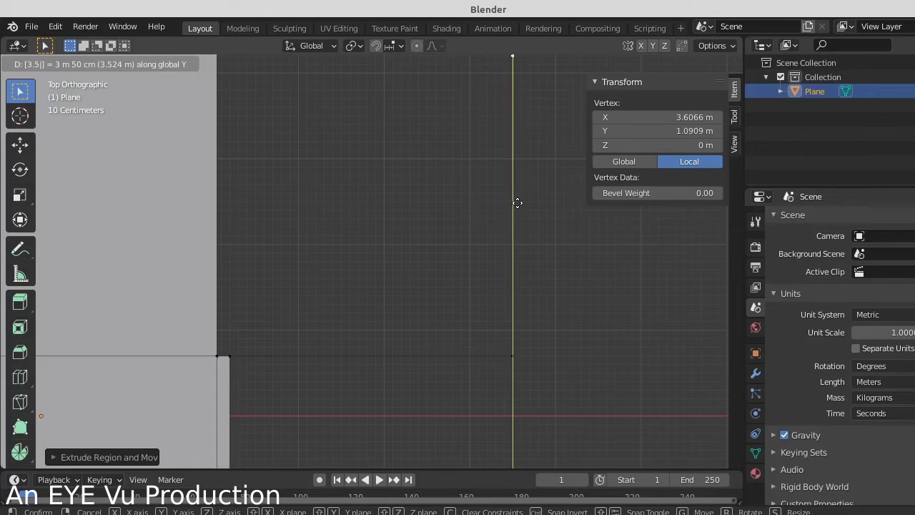
pyautogui.press('Return')
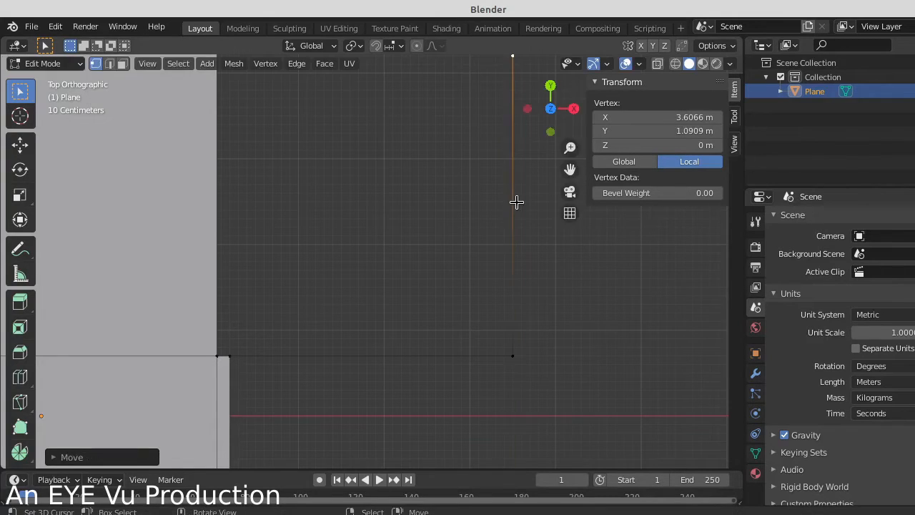
pyautogui.keyDown('shift'); pyautogui.moveTo(517, 203); pyautogui.dragTo(525, 363, button='middle'); pyautogui.keyUp('shift')
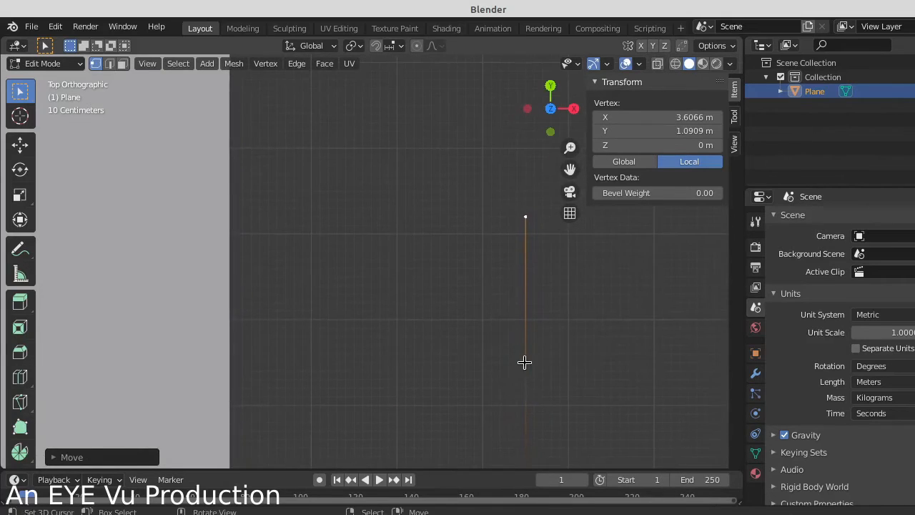
pyautogui.scroll(-5, 484, 291)
pyautogui.scroll(4, 471, 272)
pyautogui.keyDown('shift'); pyautogui.moveTo(470, 268); pyautogui.dragTo(516, 312, button='middle'); pyautogui.keyUp('shift')
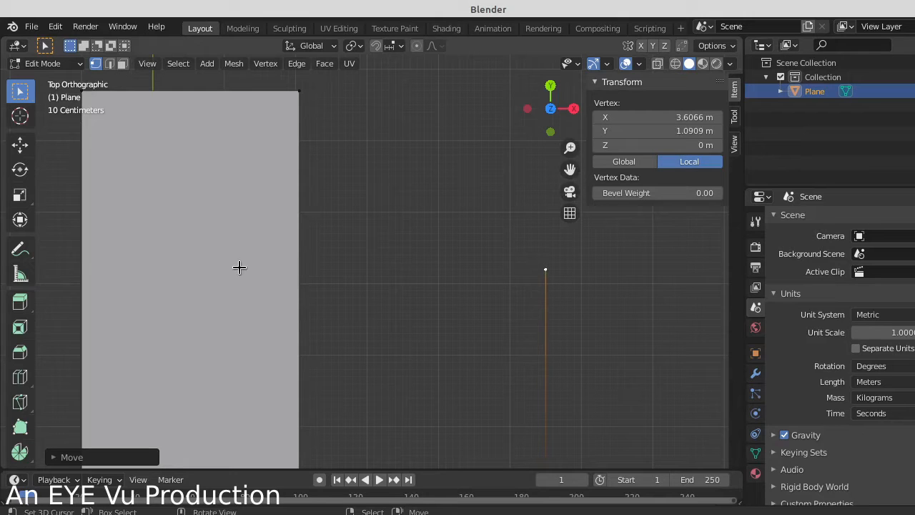
# Add a horizontal loop cut across the middle of the tall rectangle's upper face without sliding it.
pyautogui.hotkey('ctrl', 'r')
pyautogui.click(284, 247)
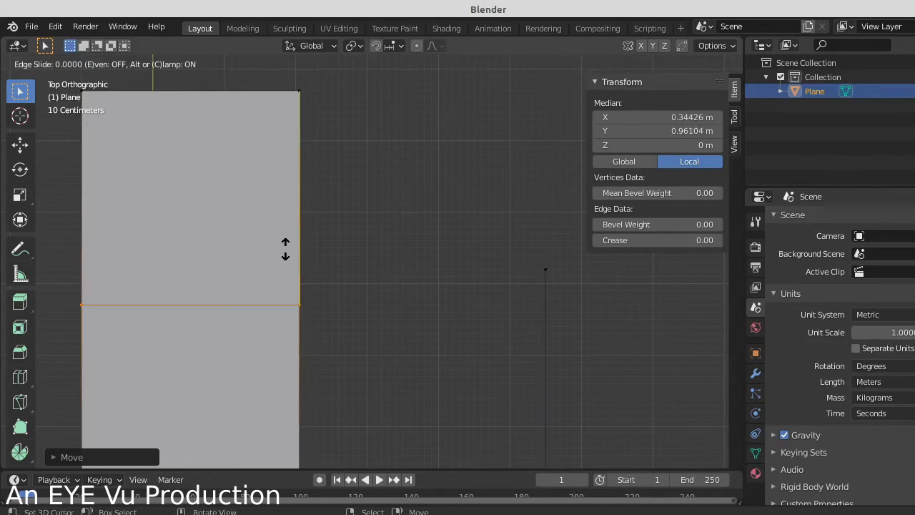
pyautogui.click(285, 250)
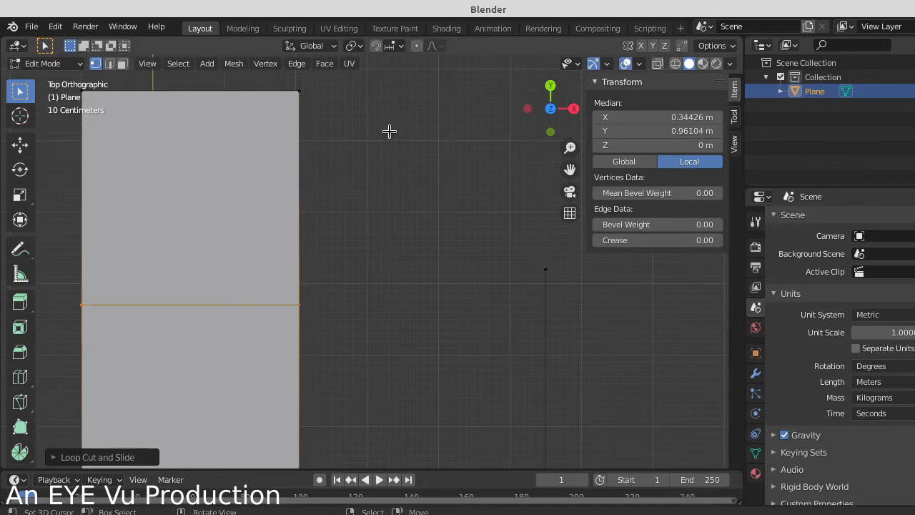
# Turn on vertex snapping and move the new loop cut along Y to align with the free vertex of the 3.5 m edge.
pyautogui.click(374, 46)
pyautogui.click(397, 46)
pyautogui.click(382, 103)
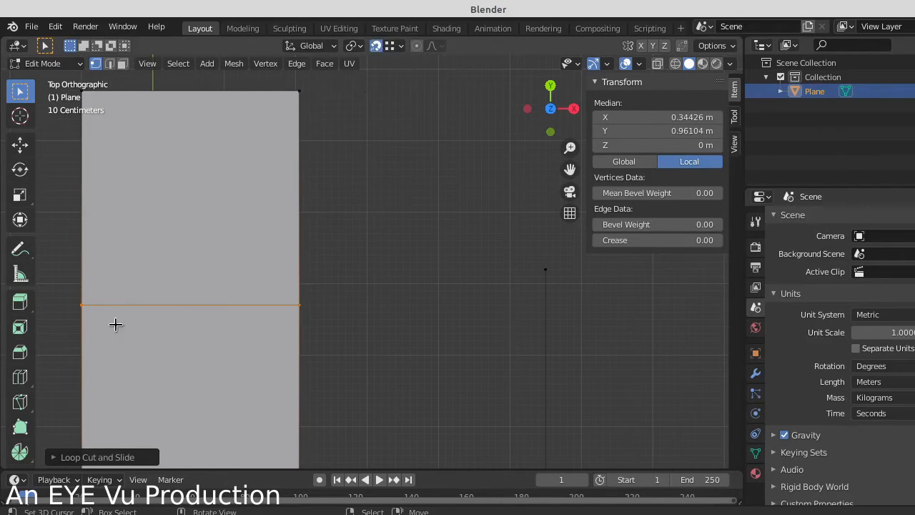
pyautogui.press('g')
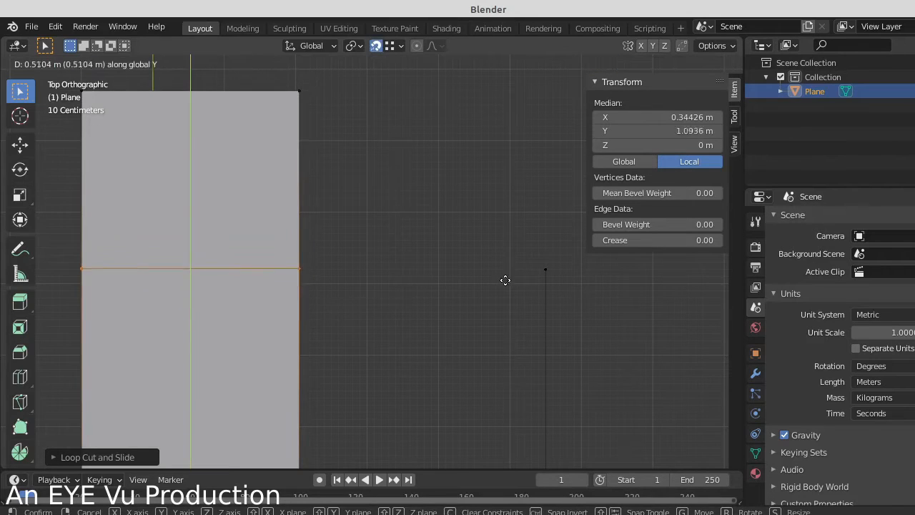
pyautogui.click(536, 268)
pyautogui.click(468, 271)
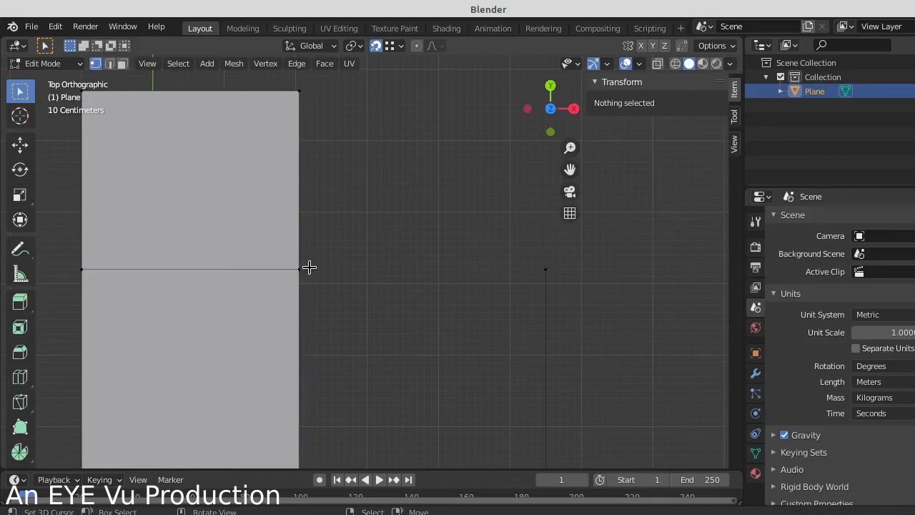
# Create an edge joining the loop cut's outer vertex to the free vertex of the 3.5 m edge.
pyautogui.click(303, 267)
pyautogui.keyDown('shift'); pyautogui.click(547, 269); pyautogui.keyUp('shift')
pyautogui.press('f')
# Fill the outline beside the tall rectangle with a face from its four corner vertices, then clear the selection.
pyautogui.click(547, 270)
pyautogui.keyDown('shift'); pyautogui.click(302, 264); pyautogui.keyUp('shift')
pyautogui.keyDown('shift'); pyautogui.moveTo(345, 339); pyautogui.dragTo(360, 139, button='middle'); pyautogui.keyUp('shift')
pyautogui.scroll(-1, 360, 139)
pyautogui.keyDown('shift'); pyautogui.click(331, 307); pyautogui.keyUp('shift')
pyautogui.keyDown('shift'); pyautogui.click(529, 308); pyautogui.keyUp('shift')
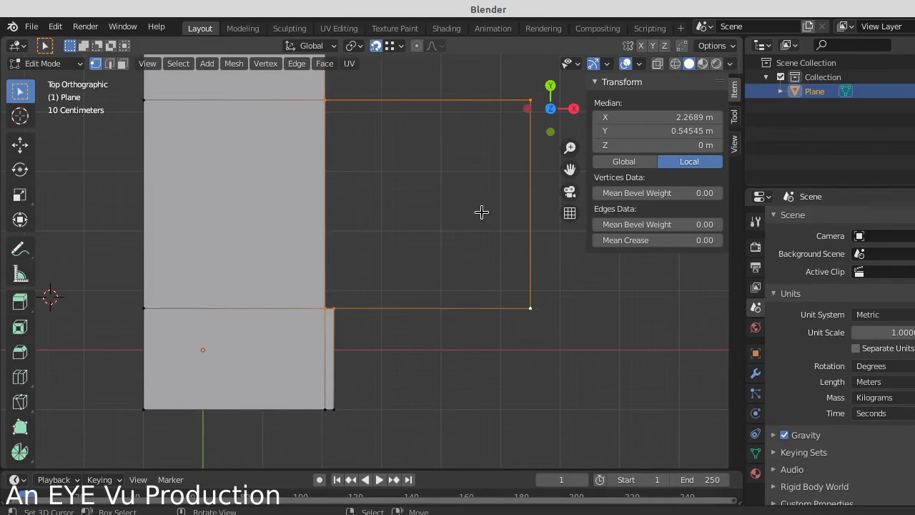
pyautogui.press('f')
pyautogui.scroll(-3, 478, 207)
pyautogui.scroll(-1, 478, 206)
pyautogui.hotkey('alt', 'a')
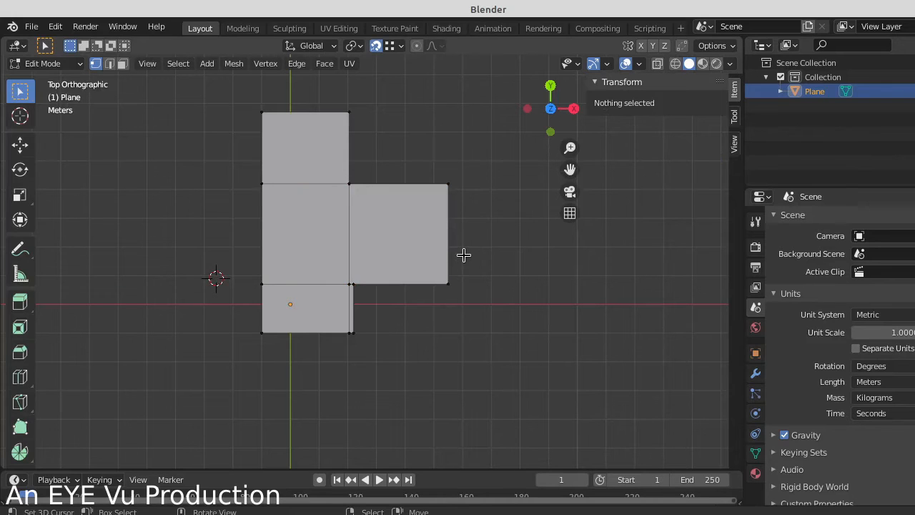
# Extrude the new side face's outer upper corner vertex in place and turn off snapping.
pyautogui.keyDown('shift'); pyautogui.moveTo(453, 232); pyautogui.dragTo(437, 306, button='middle'); pyautogui.keyUp('shift')
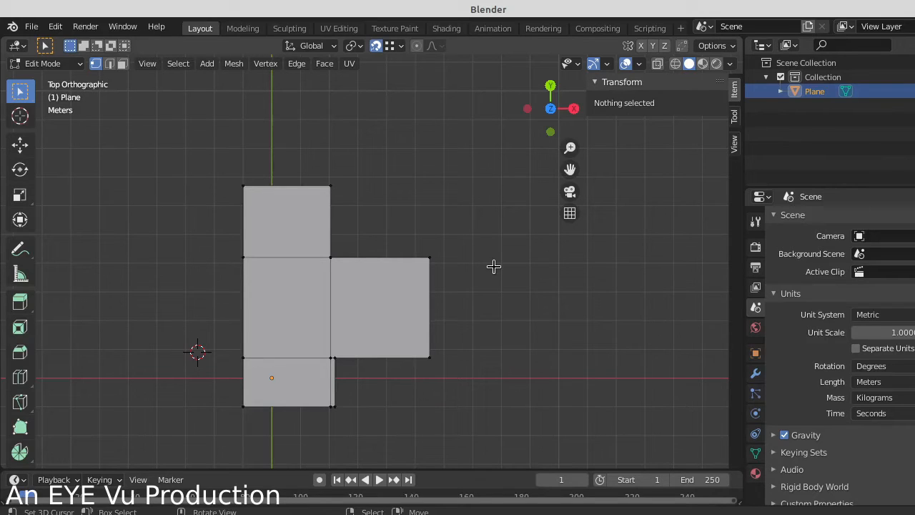
pyautogui.click(427, 257)
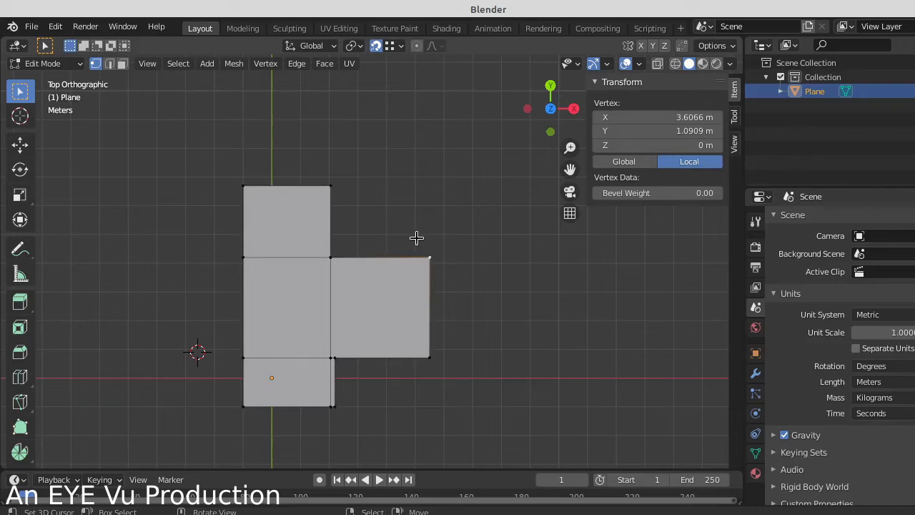
pyautogui.press('g')
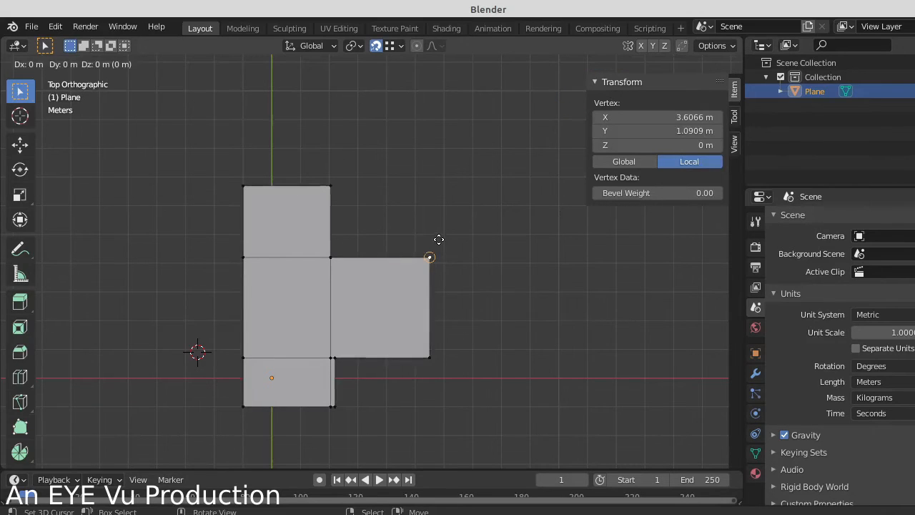
pyautogui.press('Escape')
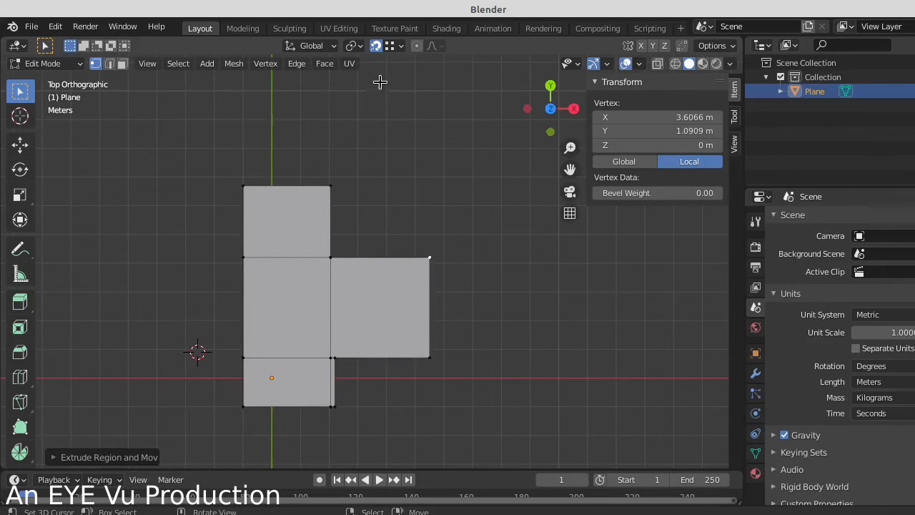
pyautogui.click(374, 45)
pyautogui.press('g')
pyautogui.write('y')
pyautogui.write('2.15')
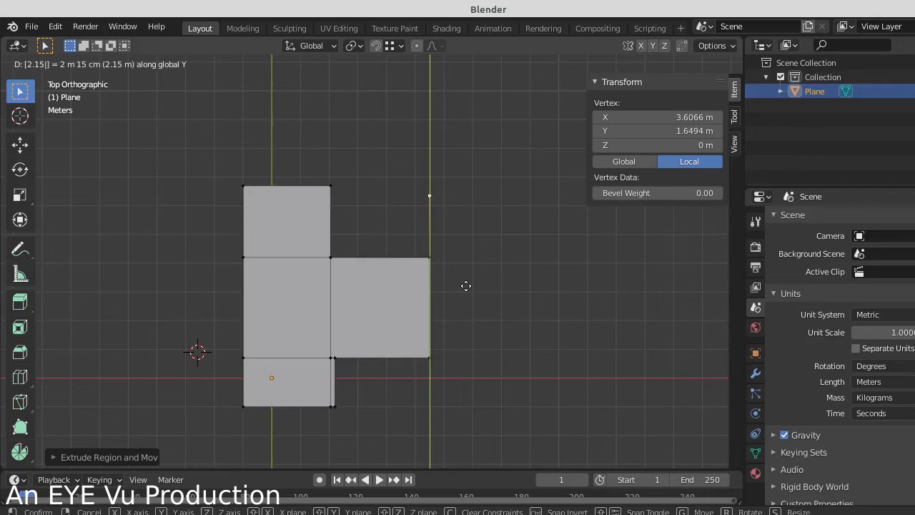
pyautogui.press('Escape')
pyautogui.write('g')
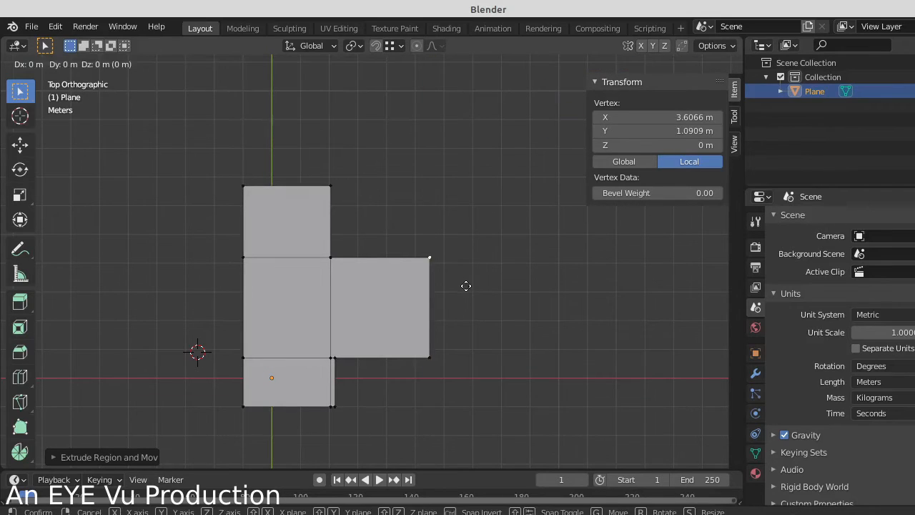
pyautogui.write('x2')
pyautogui.press('Escape')
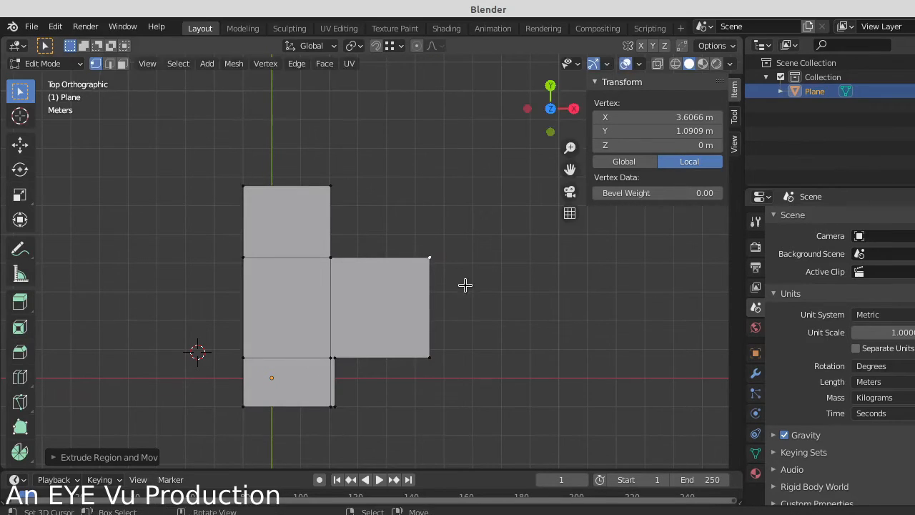
# Move the extruded corner vertex 2 m along the Y axis.
pyautogui.write('gy')
pyautogui.write('2')
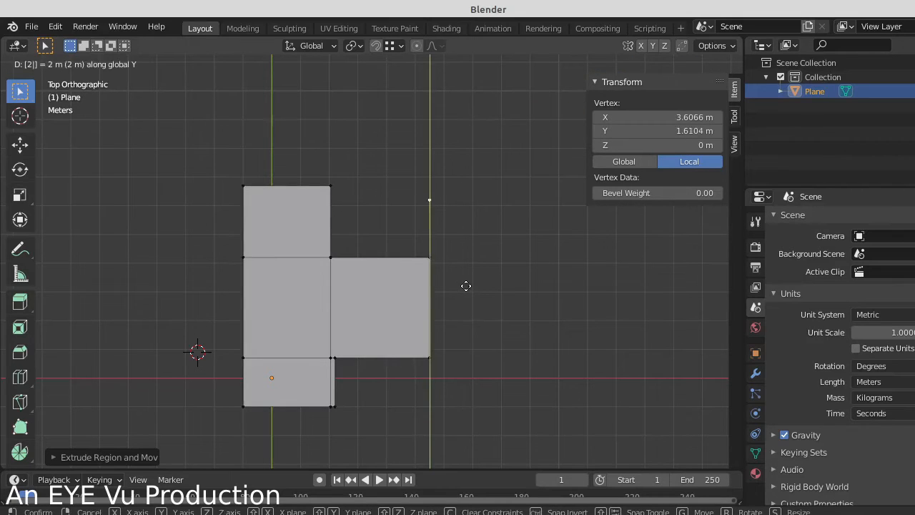
pyautogui.press('Return')
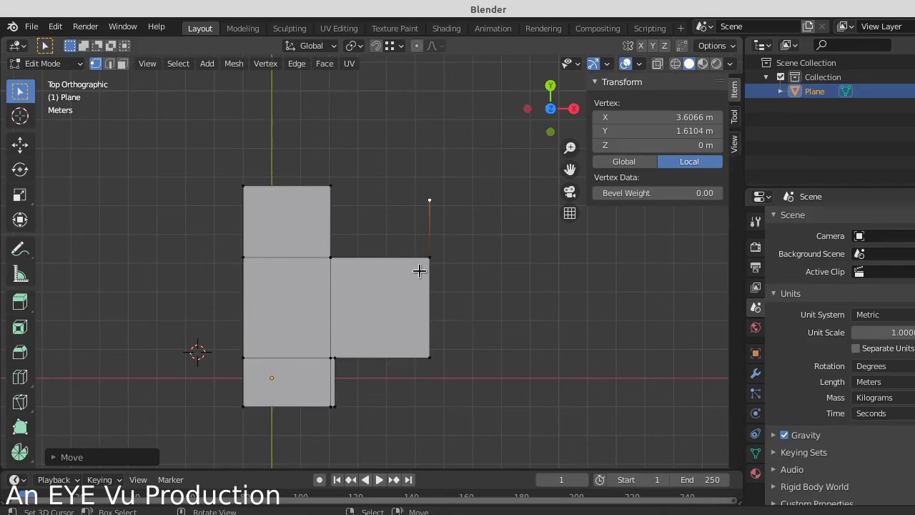
# Extrude the free upper end vertex and move the new vertex -2.15 m along the X axis.
pyautogui.press('g')
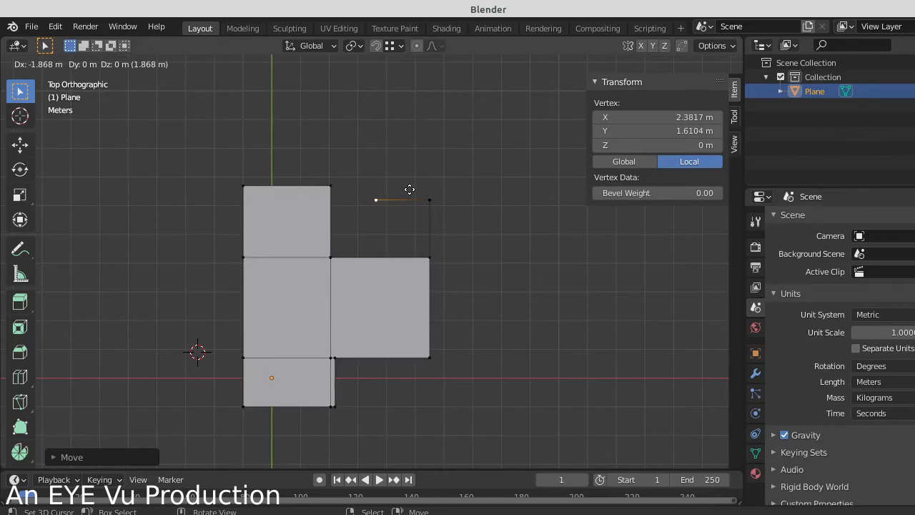
pyautogui.rightClick(409, 188)
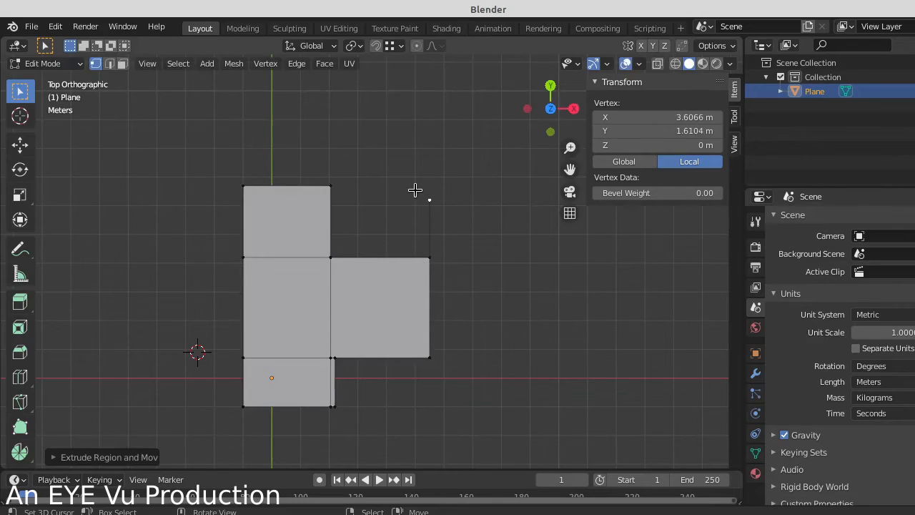
pyautogui.write('gx')
pyautogui.write('2.15')
pyautogui.press('-')
pyautogui.press('Return')
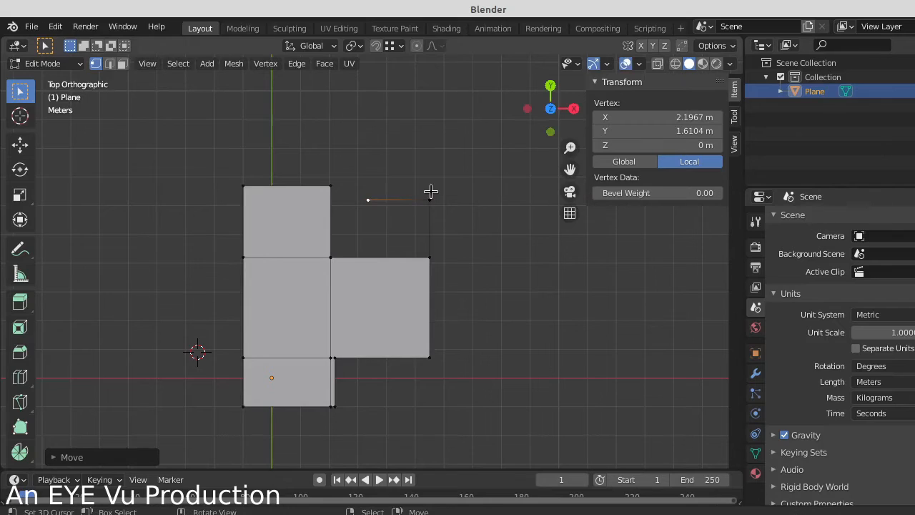
pyautogui.hotkey('ctrl', 'r')
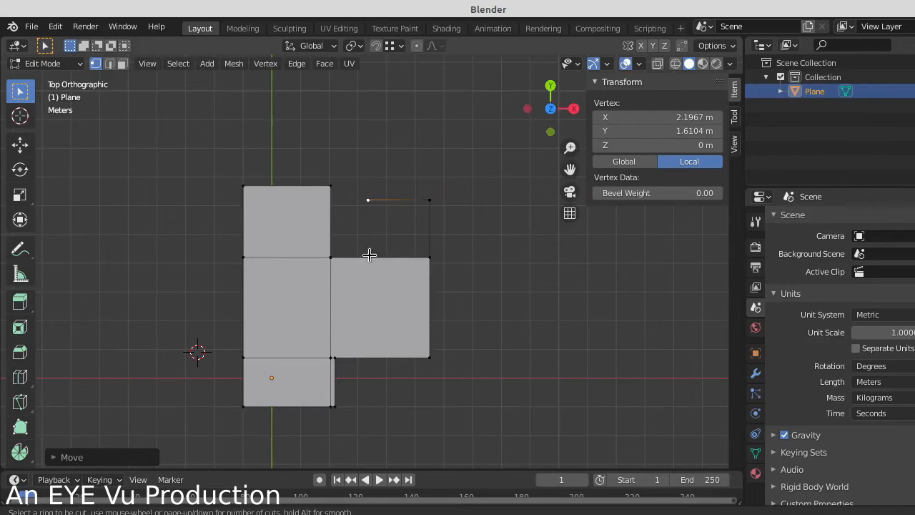
pyautogui.press('Escape')
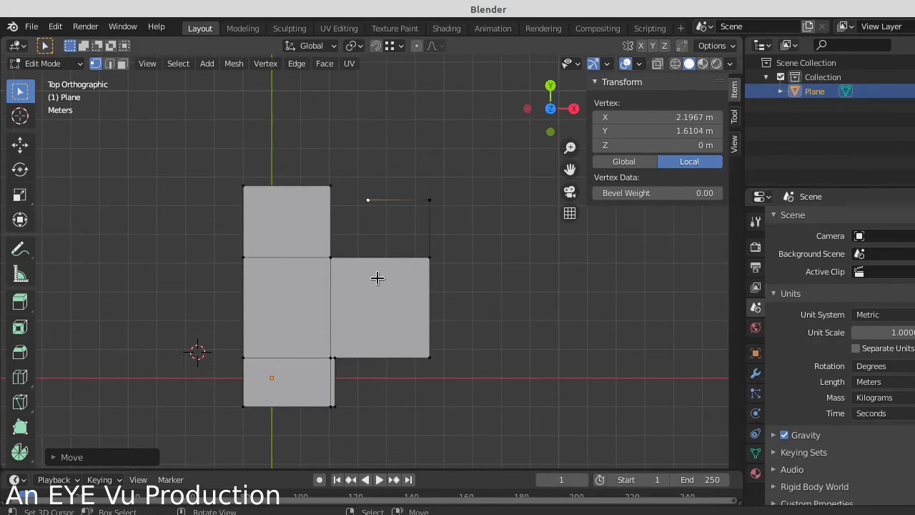
pyautogui.click(377, 278)
pyautogui.hotkey('ctrl', 'r')
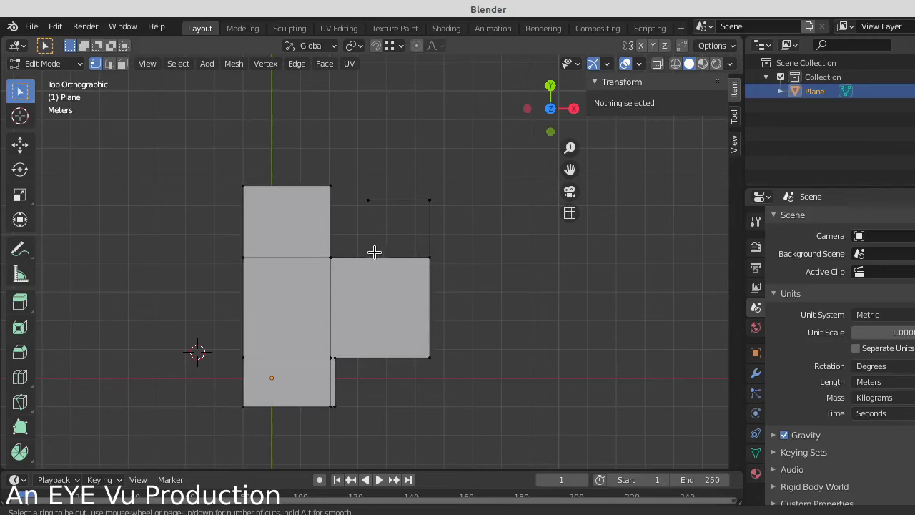
pyautogui.press('Escape')
# Subdivide the side face's upper edge between its two corner vertices.
pyautogui.scroll(3, 375, 259)
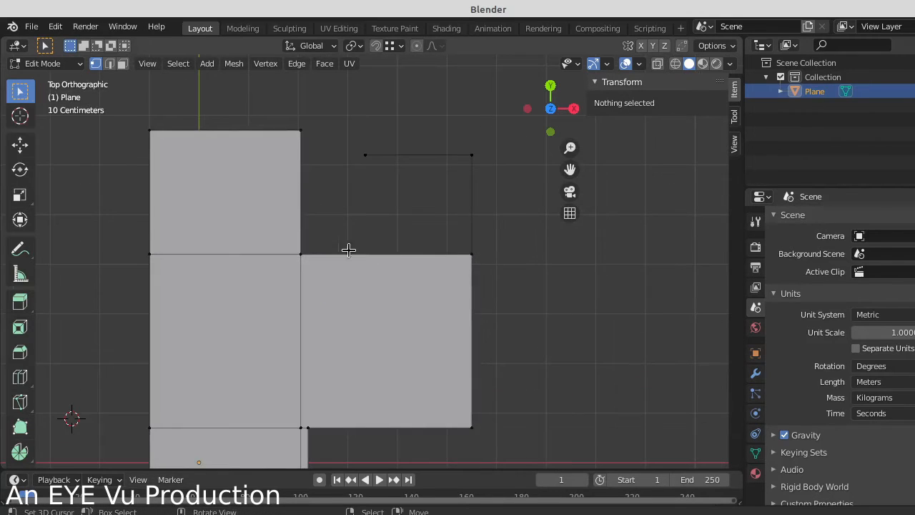
pyautogui.click(306, 250)
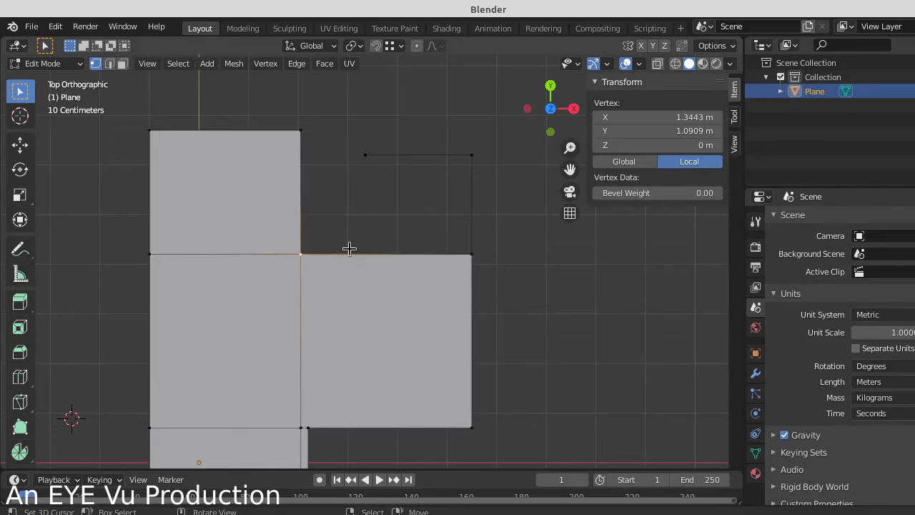
pyautogui.keyDown('shift'); pyautogui.click(477, 255); pyautogui.keyUp('shift')
pyautogui.rightClick(432, 280)
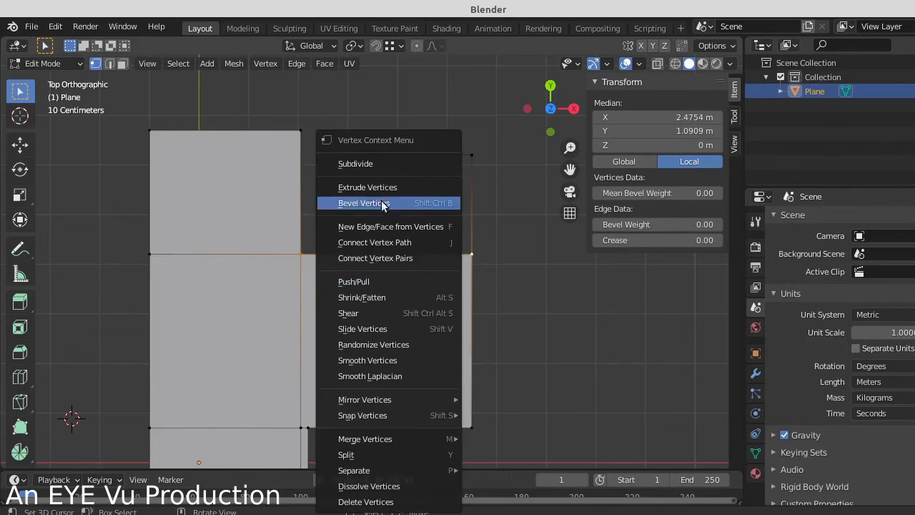
pyautogui.click(389, 158)
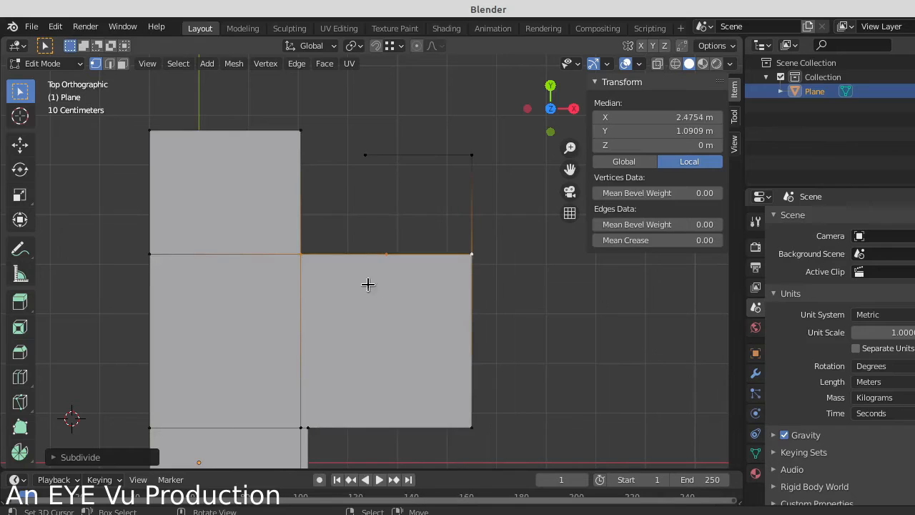
# Subdivide the side face's lower edges, selecting its two corner vertices and the vertex between them.
pyautogui.click(308, 424)
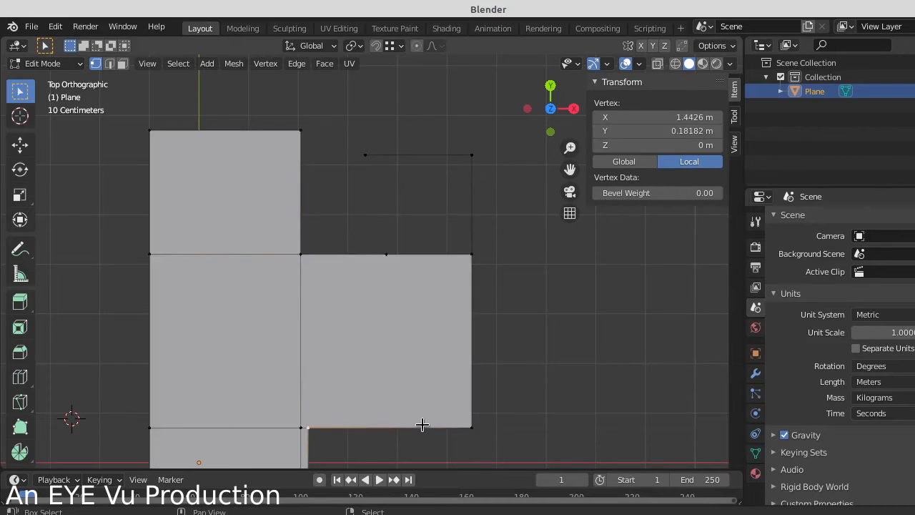
pyautogui.click(297, 429)
pyautogui.keyDown('shift'); pyautogui.click(474, 428); pyautogui.keyUp('shift')
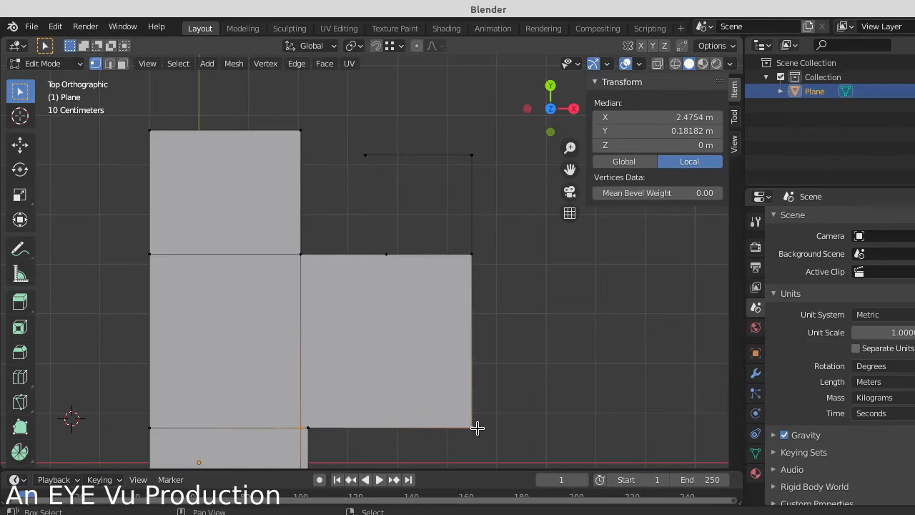
pyautogui.keyDown('shift'); pyautogui.click(309, 427); pyautogui.keyUp('shift')
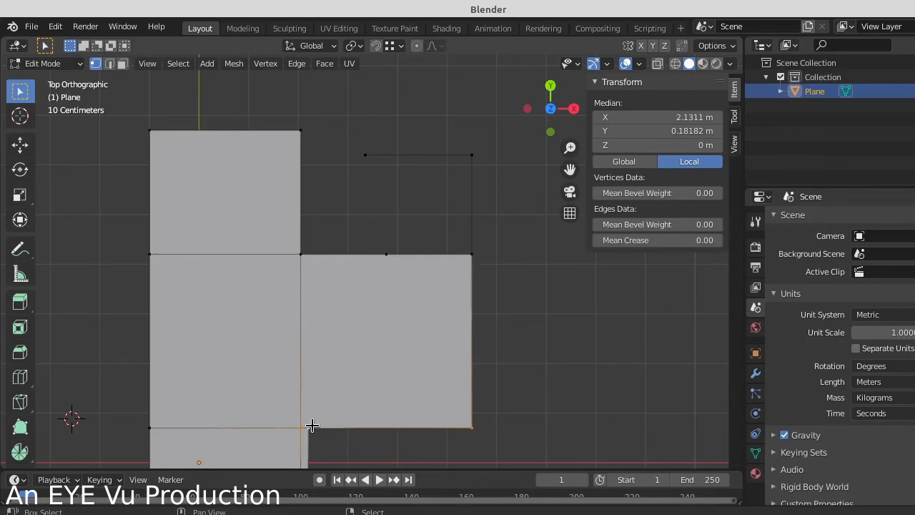
pyautogui.rightClick(396, 419)
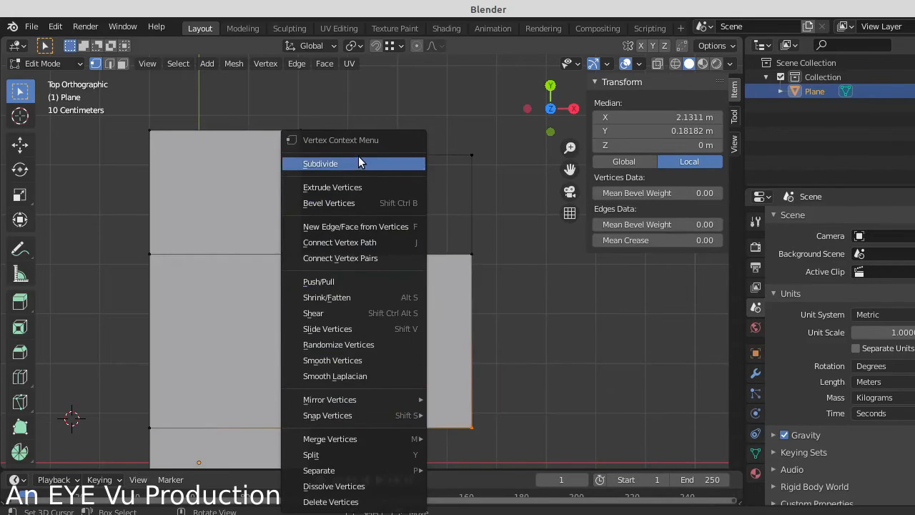
pyautogui.click(358, 159)
# Dissolve the extra vertex in the short segment of the side face's lower edge.
pyautogui.click(383, 427)
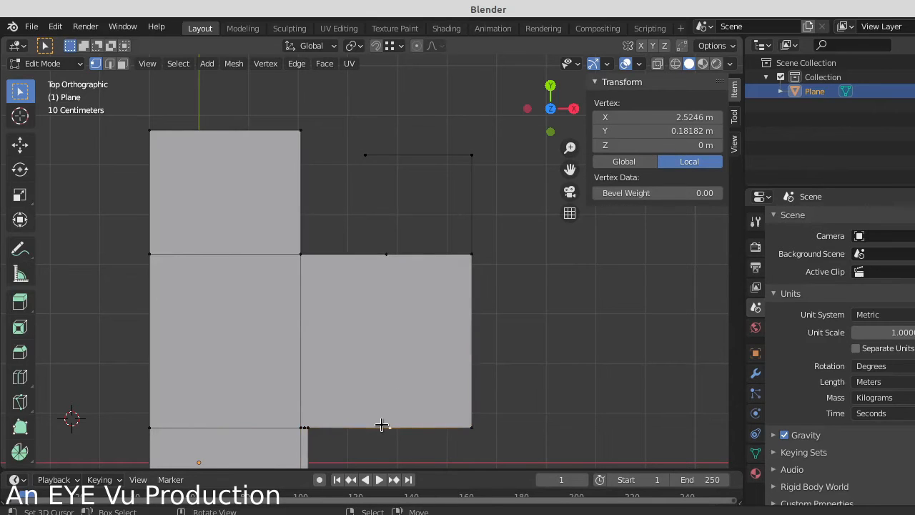
pyautogui.keyDown('shift'); pyautogui.moveTo(374, 419); pyautogui.dragTo(419, 321, button='middle'); pyautogui.keyUp('shift')
pyautogui.scroll(4, 380, 348)
pyautogui.keyDown('shift'); pyautogui.moveTo(351, 373); pyautogui.dragTo(393, 300, button='middle'); pyautogui.keyUp('shift')
pyautogui.scroll(3, 391, 312)
pyautogui.click(365, 399)
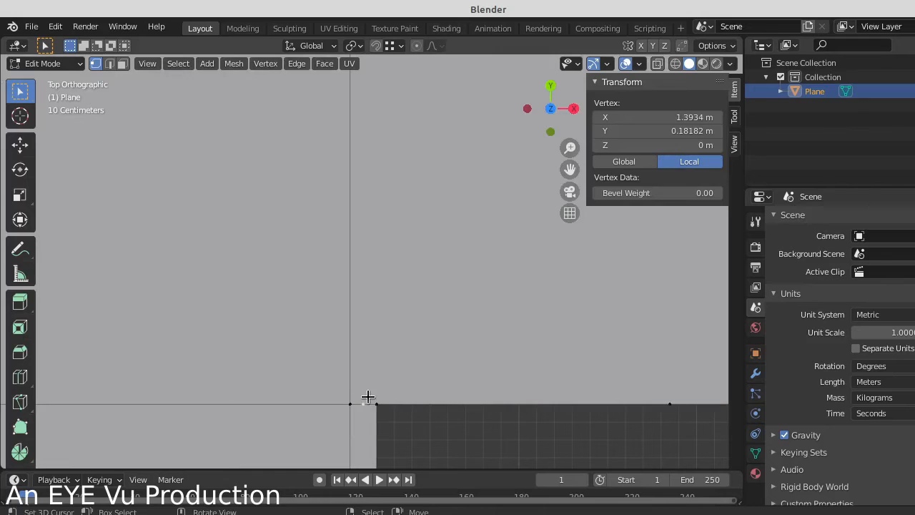
pyautogui.press('x')
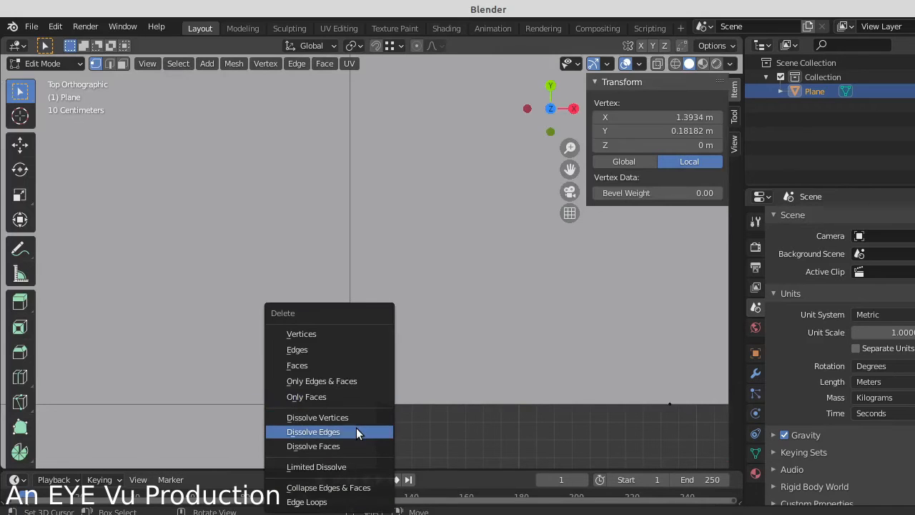
pyautogui.click(355, 419)
# Connect the middle vertices of the side face's lower and upper edges with a dividing edge.
pyautogui.scroll(-3, 492, 368)
pyautogui.keyDown('shift'); pyautogui.moveTo(492, 369); pyautogui.dragTo(460, 428, button='middle'); pyautogui.keyUp('shift')
pyautogui.rightClick(508, 403)
pyautogui.keyDown('shift'); pyautogui.moveTo(523, 322); pyautogui.dragTo(458, 449, button='middle'); pyautogui.keyUp('shift')
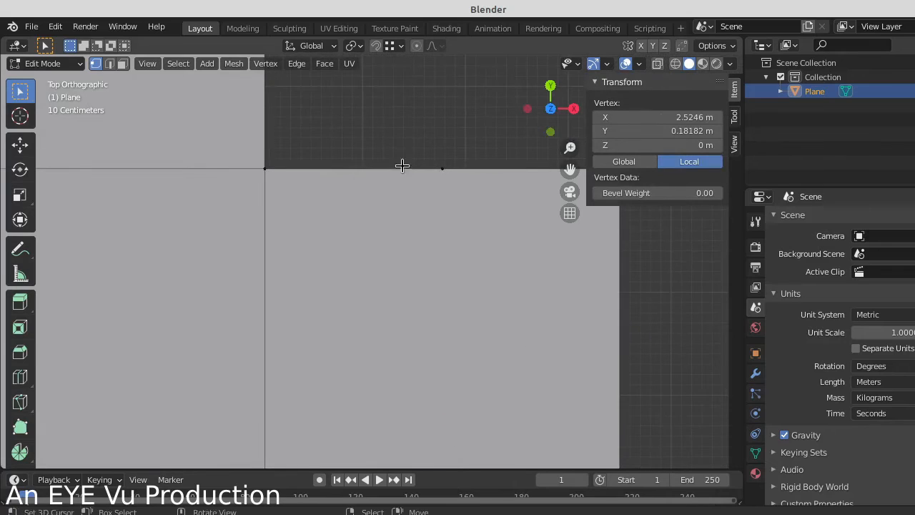
pyautogui.keyDown('shift'); pyautogui.rightClick(439, 168); pyautogui.keyUp('shift')
pyautogui.scroll(-4, 466, 231)
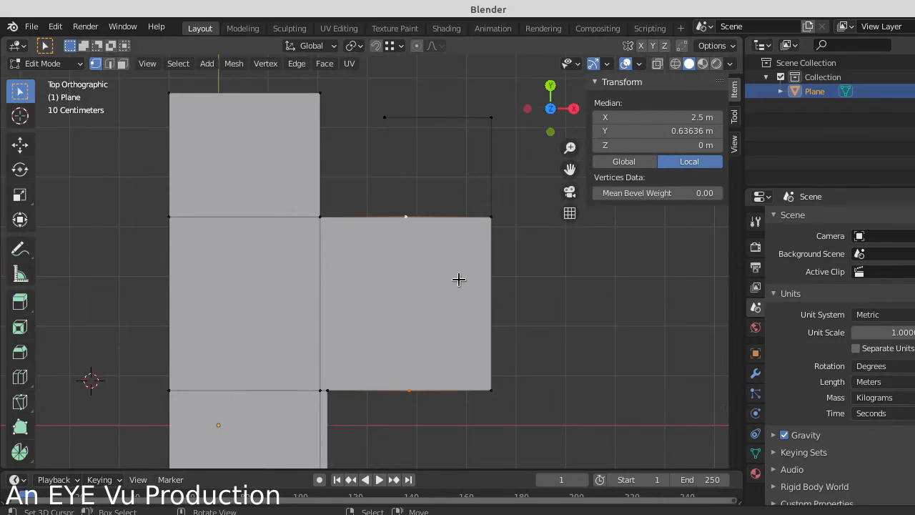
pyautogui.press('j')
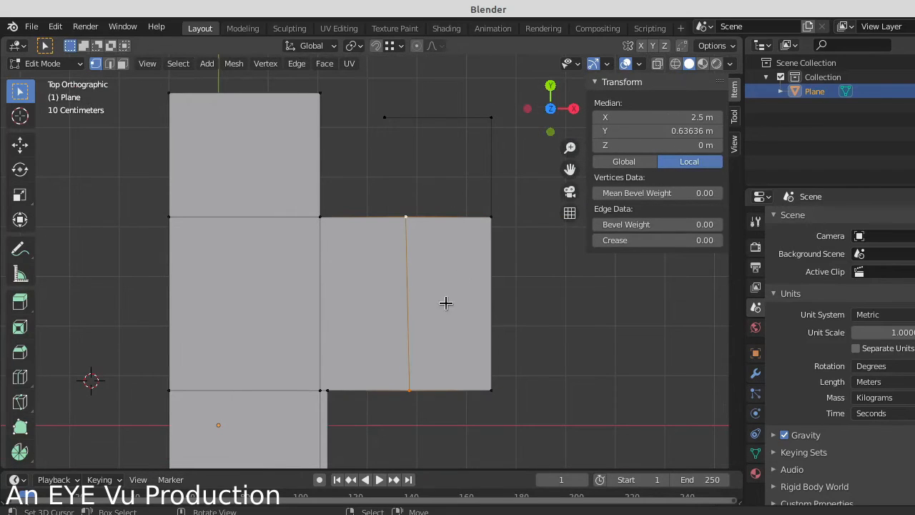
pyautogui.hotkey('alt', 'a')
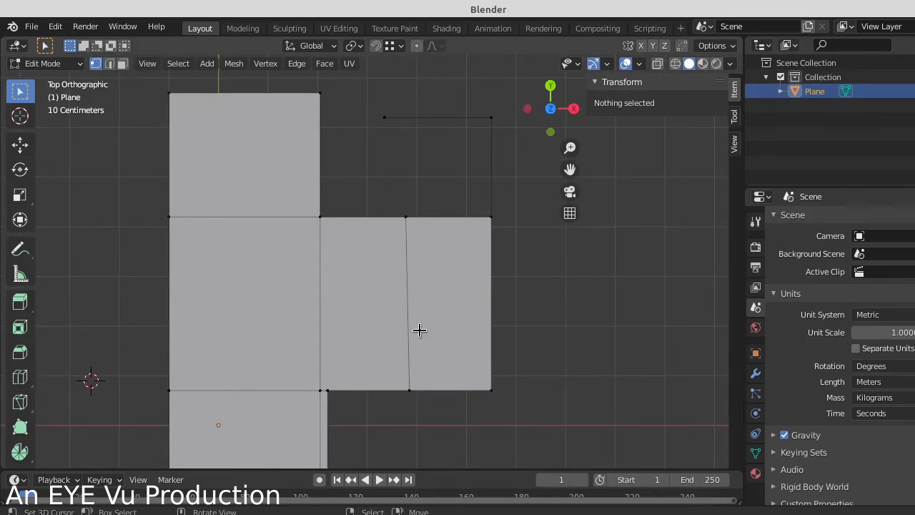
# Straighten the side face's dividing edge by scaling its two end vertices to 0 along the X axis.
pyautogui.press('c')
pyautogui.click(412, 387)
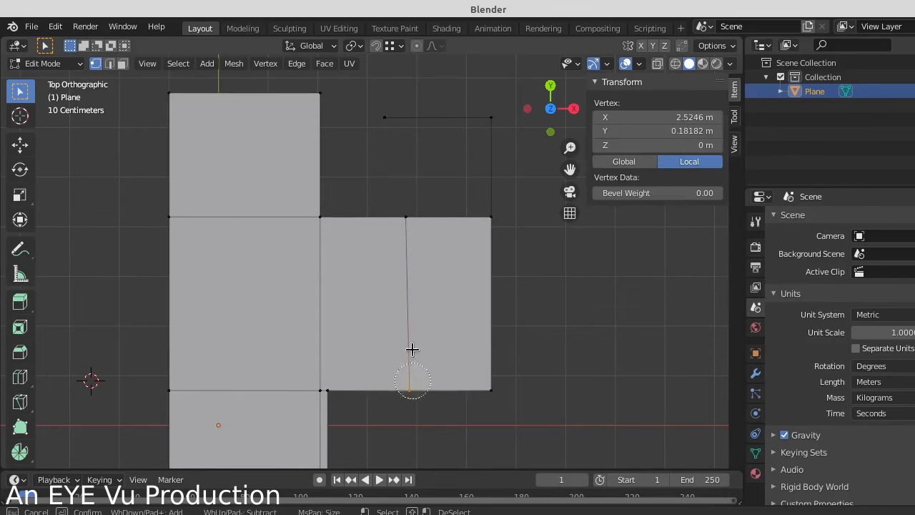
pyautogui.click(412, 217)
pyautogui.press('g')
pyautogui.write('sx')
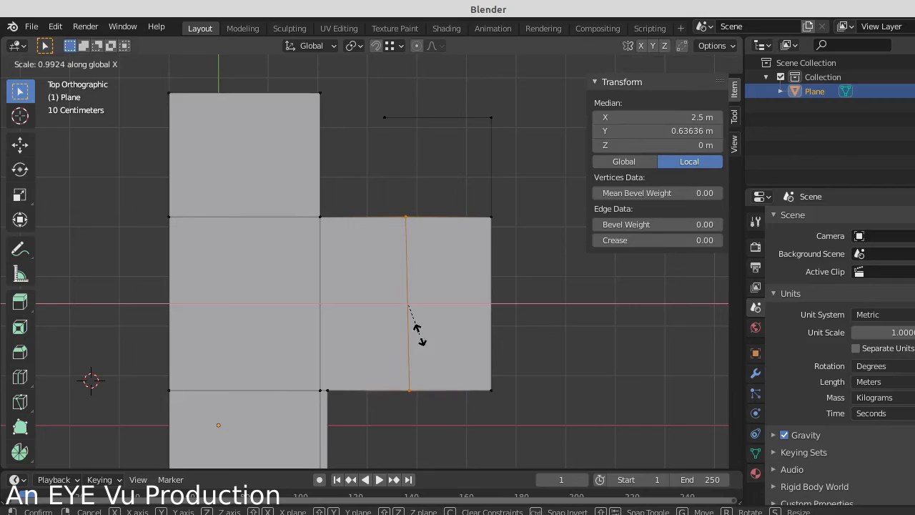
pyautogui.write('0')
pyautogui.press('Return')
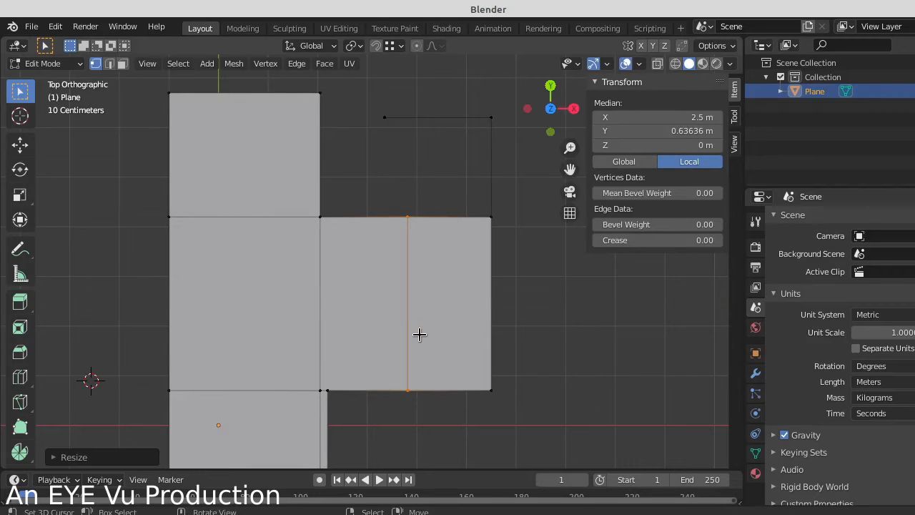
# Enable snapping and move the dividing edge along X to align with the free vertex above the side face.
pyautogui.click(376, 45)
pyautogui.keyDown('shift'); pyautogui.moveTo(410, 211); pyautogui.dragTo(434, 253, button='middle'); pyautogui.keyUp('shift')
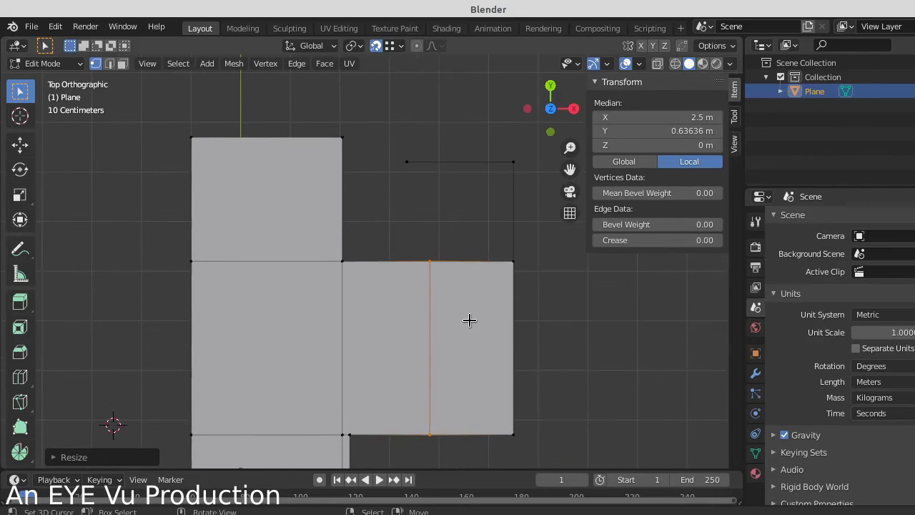
pyautogui.press('g')
pyautogui.press('x')
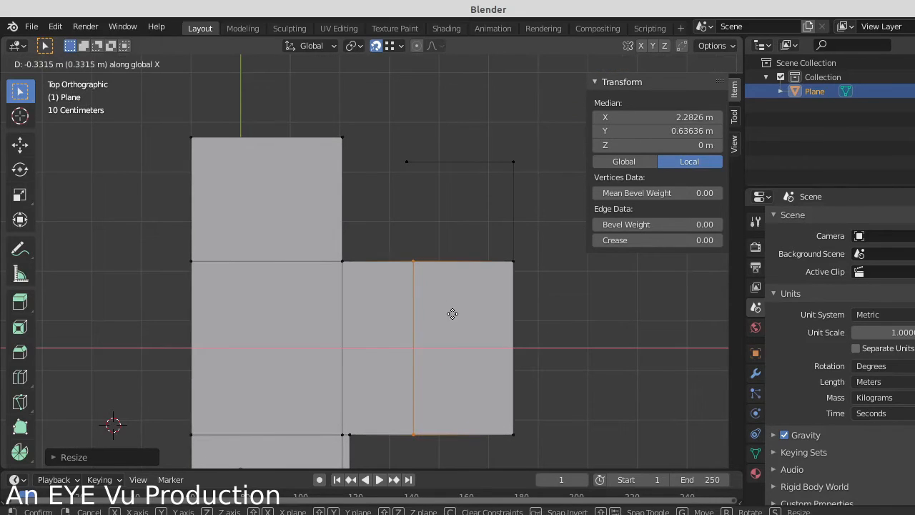
pyautogui.click(405, 167)
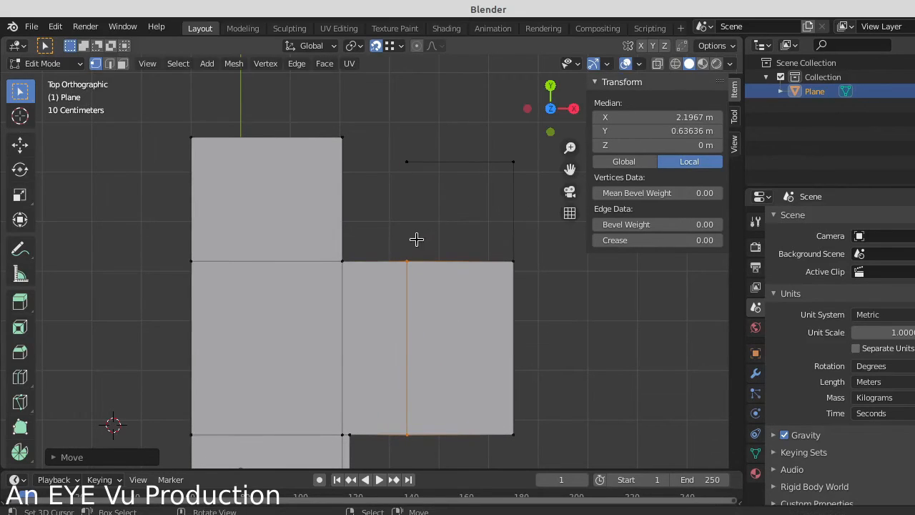
# Connect the dividing edge's upper vertex to the free vertex above it with a new edge.
pyautogui.click(407, 261)
pyautogui.keyDown('shift'); pyautogui.click(412, 166); pyautogui.keyUp('shift')
pyautogui.press('f')
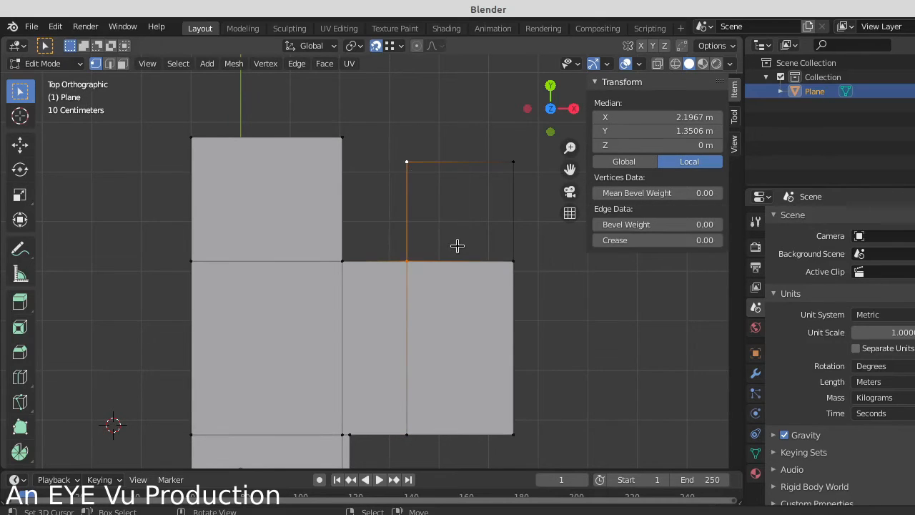
pyautogui.scroll(-3, 453, 241)
pyautogui.hotkey('alt', 'a')
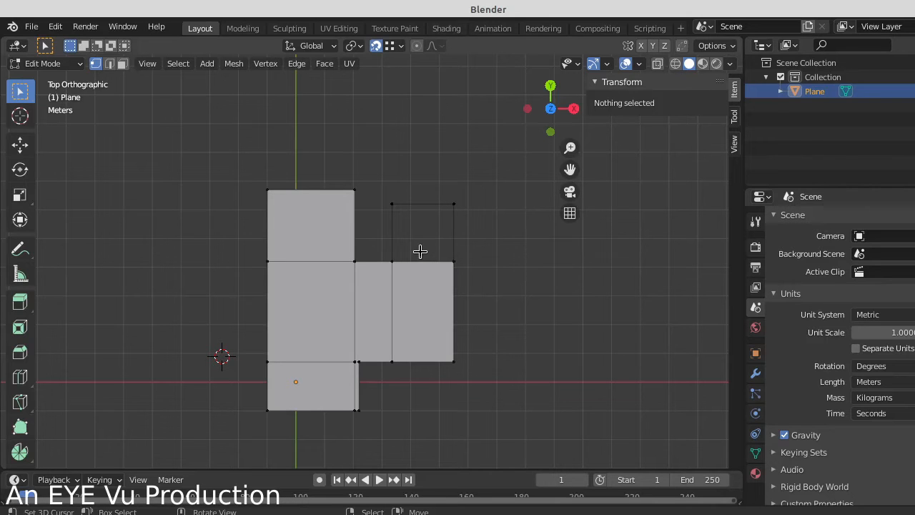
# Extrude the open outline's outer upper corner 0.5 m along Y, snapping to the height of the upper face's top corner.
pyautogui.moveTo(423, 255); pyautogui.dragTo(404, 305, button='middle')
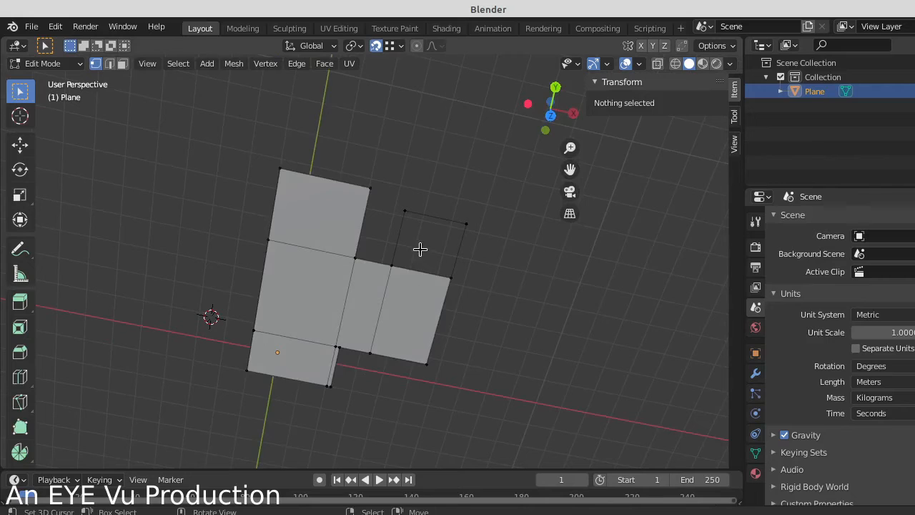
pyautogui.press('KP_7')
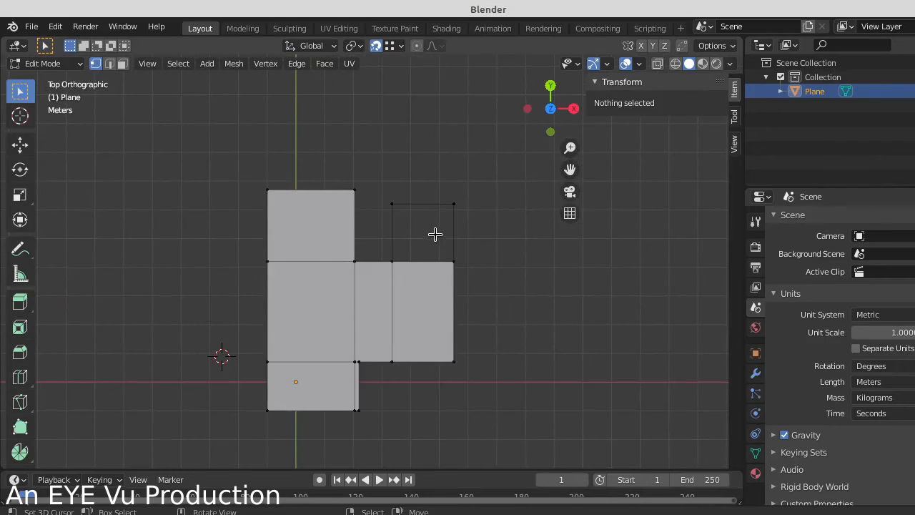
pyautogui.scroll(4, 436, 236)
pyautogui.keyDown('shift'); pyautogui.moveTo(448, 208); pyautogui.dragTo(448, 294, button='middle'); pyautogui.keyUp('shift')
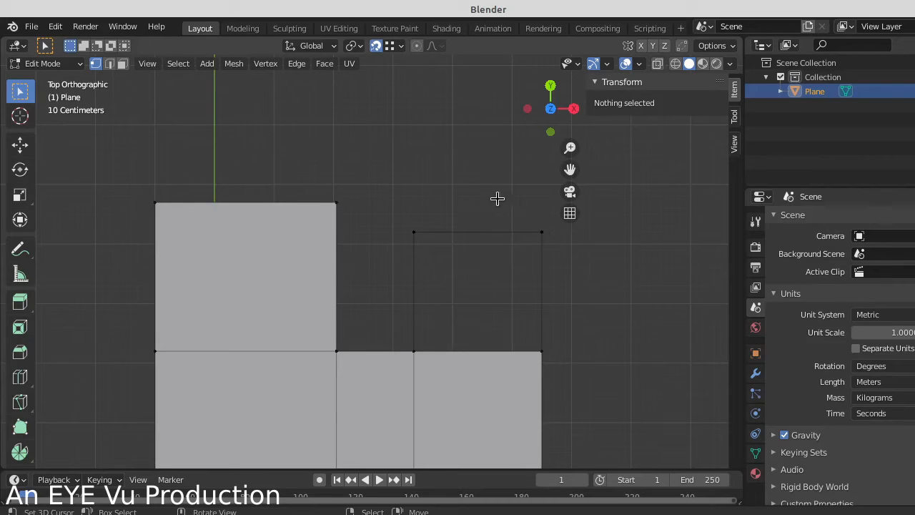
pyautogui.click(335, 202)
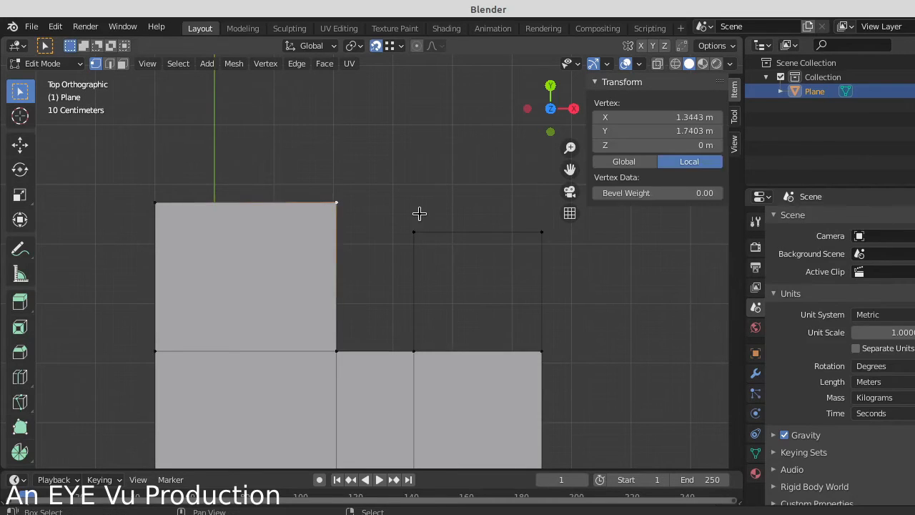
pyautogui.click(544, 232)
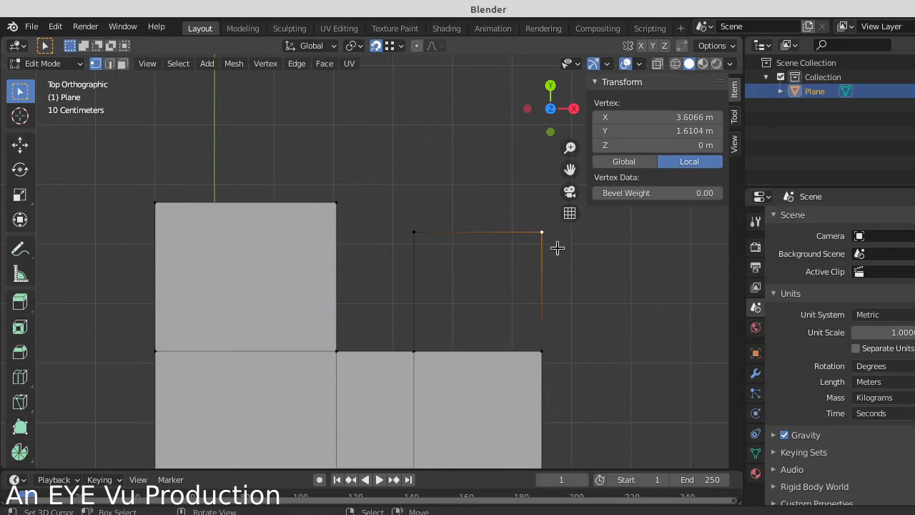
pyautogui.press('g')
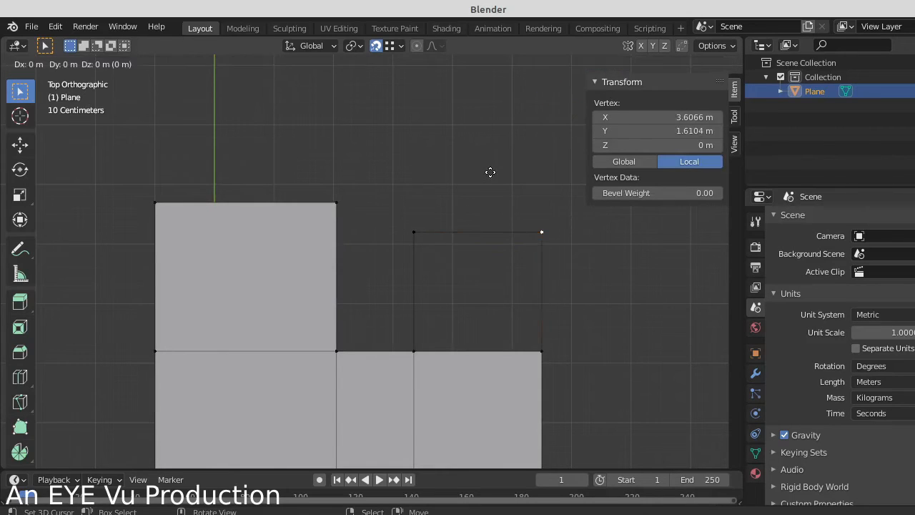
pyautogui.press('x')
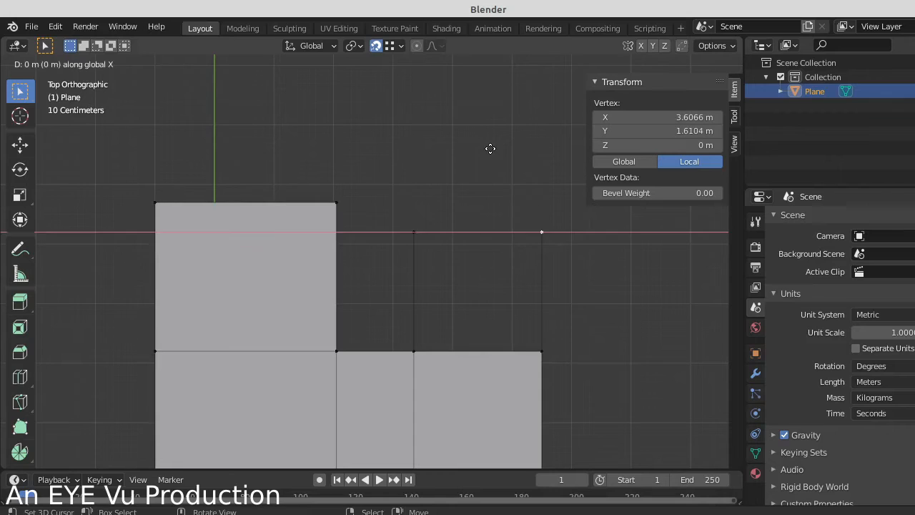
pyautogui.press('y')
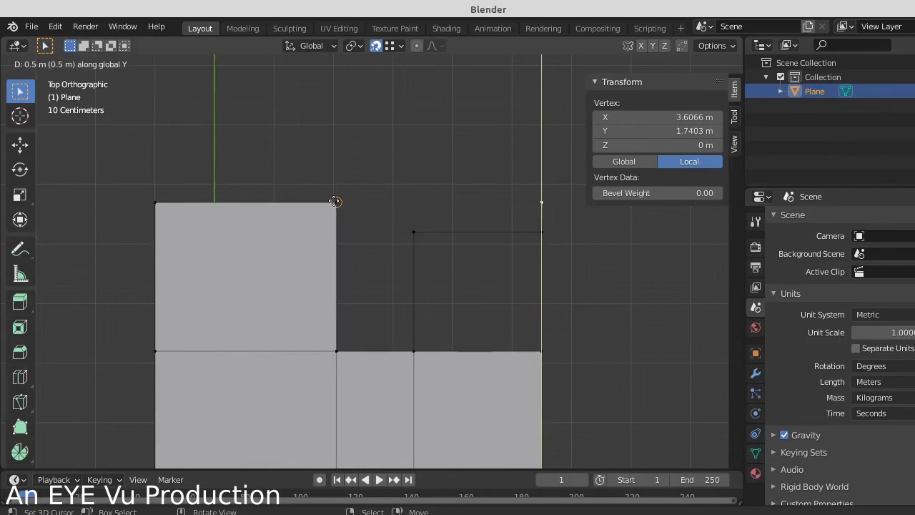
pyautogui.click(334, 201)
# Connect the upper face's top inner corner to the newly extruded vertex with an edge.
pyautogui.hotkey('ctrl', 'z')
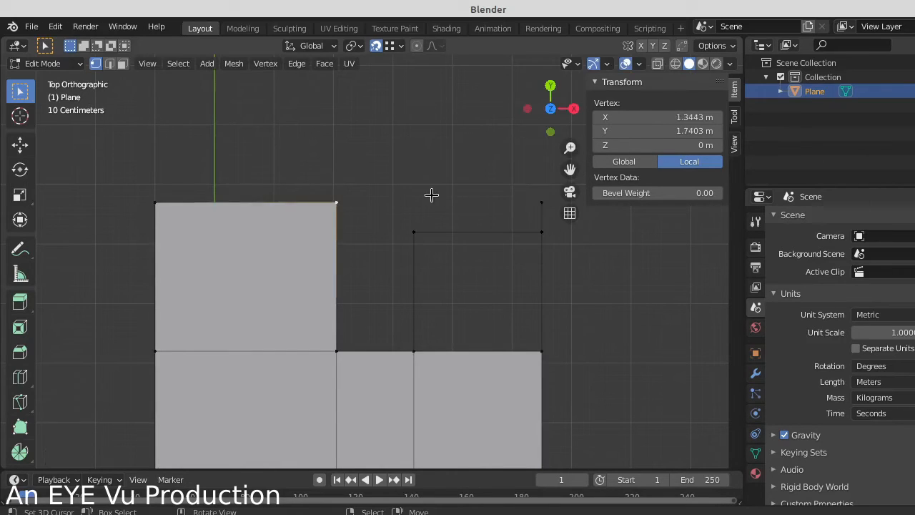
pyautogui.keyDown('shift'); pyautogui.click(541, 202); pyautogui.keyUp('shift')
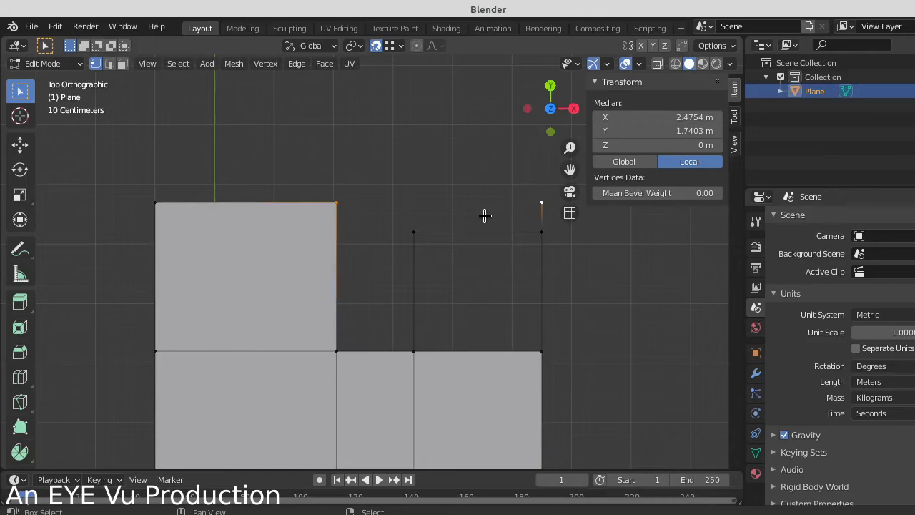
pyautogui.press('f')
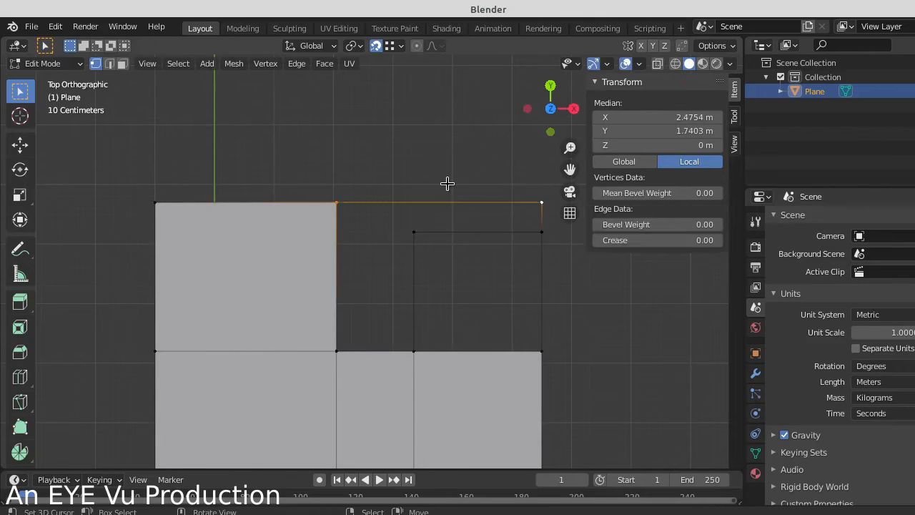
# Fill the open rectangle above the side face's outer part from its four corner vertices, and clear the selection.
pyautogui.click(417, 228)
pyautogui.keyDown('shift'); pyautogui.click(412, 348); pyautogui.keyUp('shift')
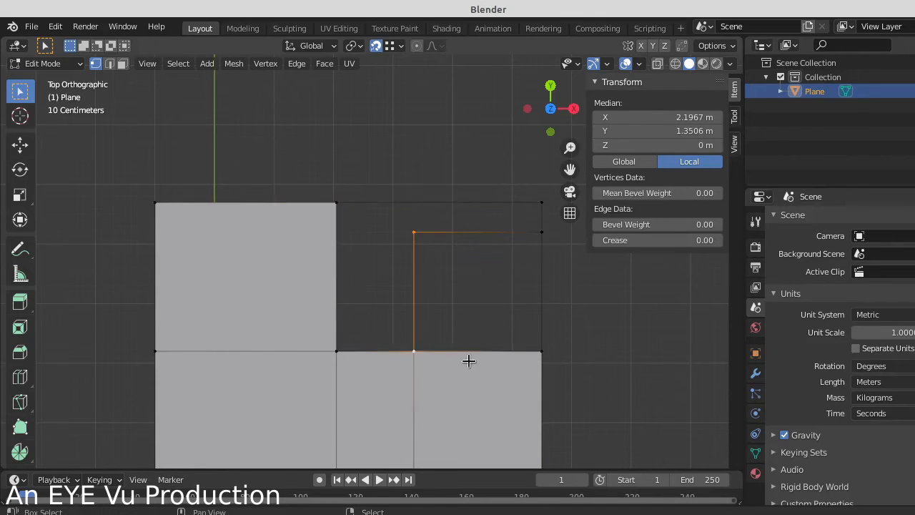
pyautogui.keyDown('shift'); pyautogui.click(544, 350); pyautogui.keyUp('shift')
pyautogui.keyDown('shift'); pyautogui.click(541, 230); pyautogui.keyUp('shift')
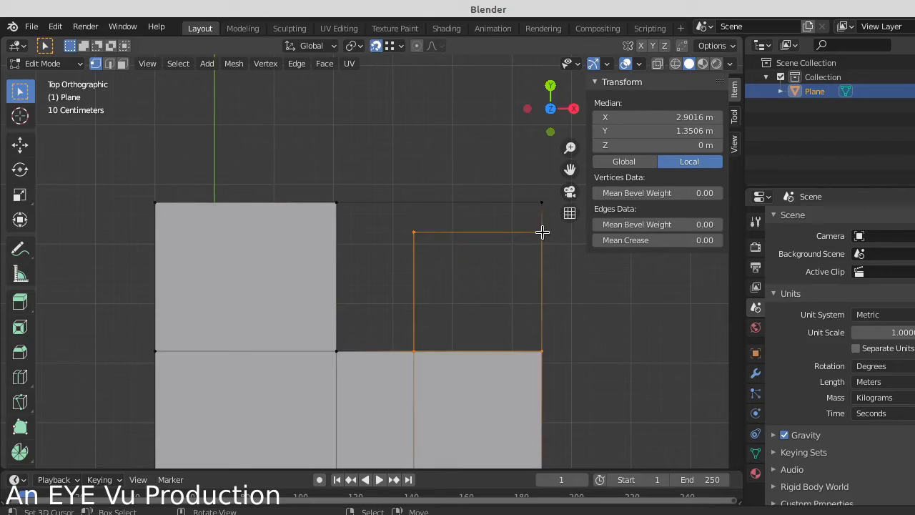
pyautogui.press('f')
pyautogui.click(412, 355)
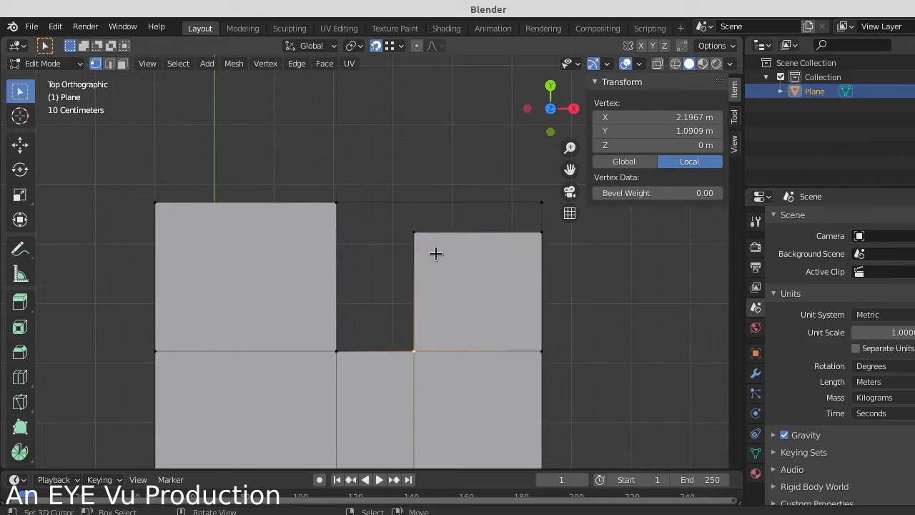
pyautogui.hotkey('alt', 'a')
pyautogui.press('a')
pyautogui.hotkey('alt', 'a')
# Loop-cut the upper face horizontally and snap the cut along Y to the level of the newly filled face's upper edge.
pyautogui.hotkey('ctrl', 'r')
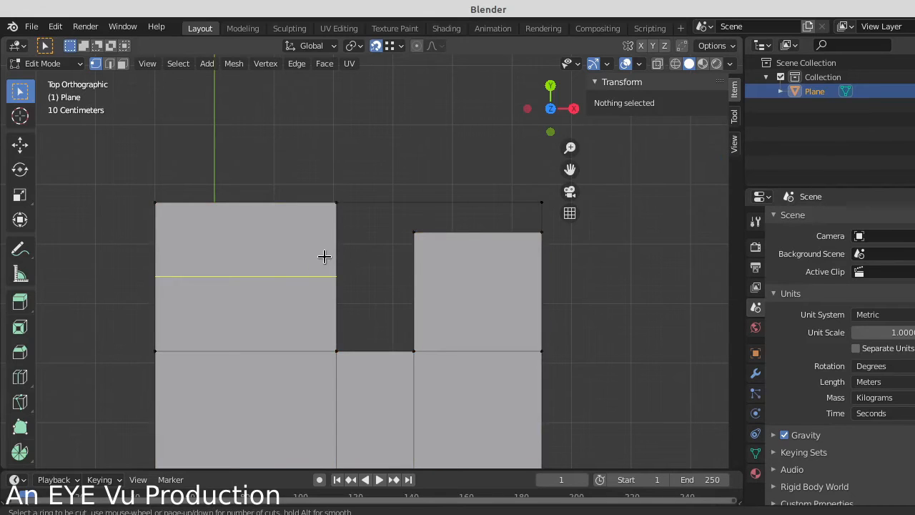
pyautogui.click(323, 256)
pyautogui.rightClick(325, 256)
pyautogui.press('g')
pyautogui.press('y')
pyautogui.click(394, 238)
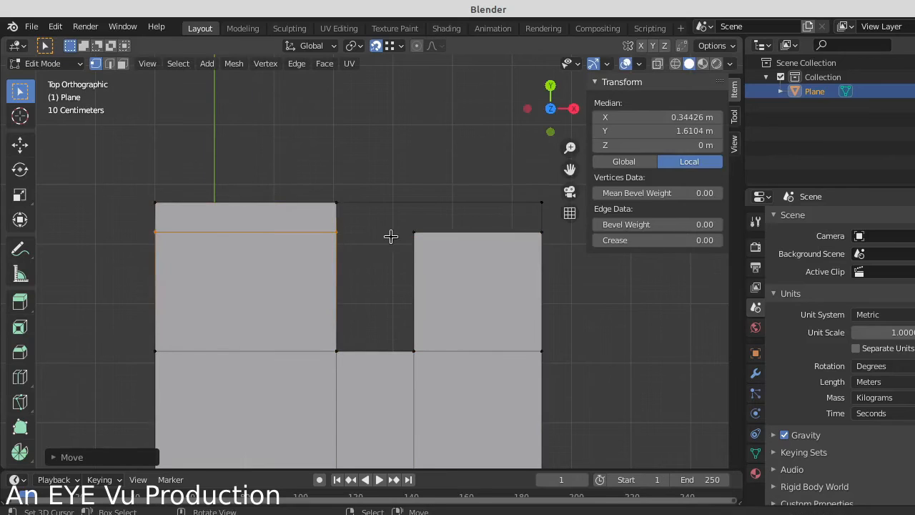
# Fill the narrow gap between the upper face and the outer rectangle using its four corner vertices.
pyautogui.click(338, 232)
pyautogui.keyDown('shift'); pyautogui.click(414, 233); pyautogui.keyUp('shift')
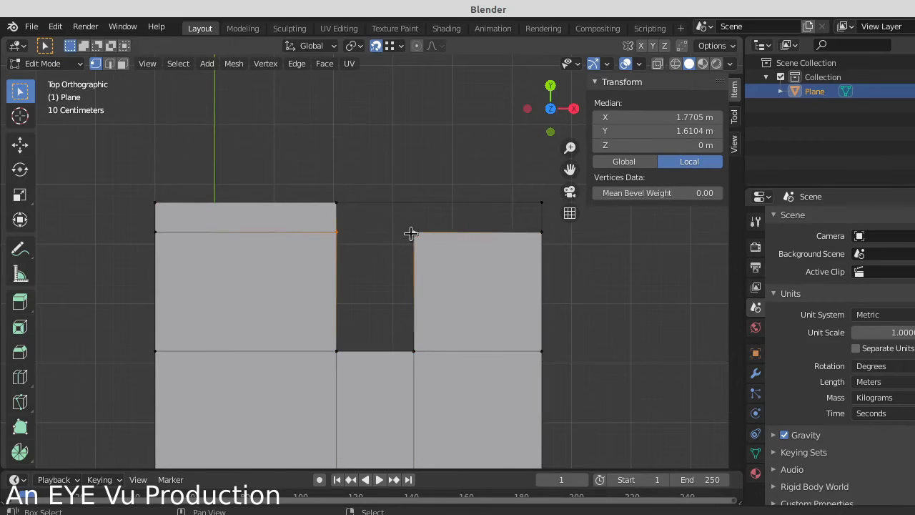
pyautogui.keyDown('shift'); pyautogui.click(414, 350); pyautogui.keyUp('shift')
pyautogui.keyDown('shift'); pyautogui.click(337, 350); pyautogui.keyUp('shift')
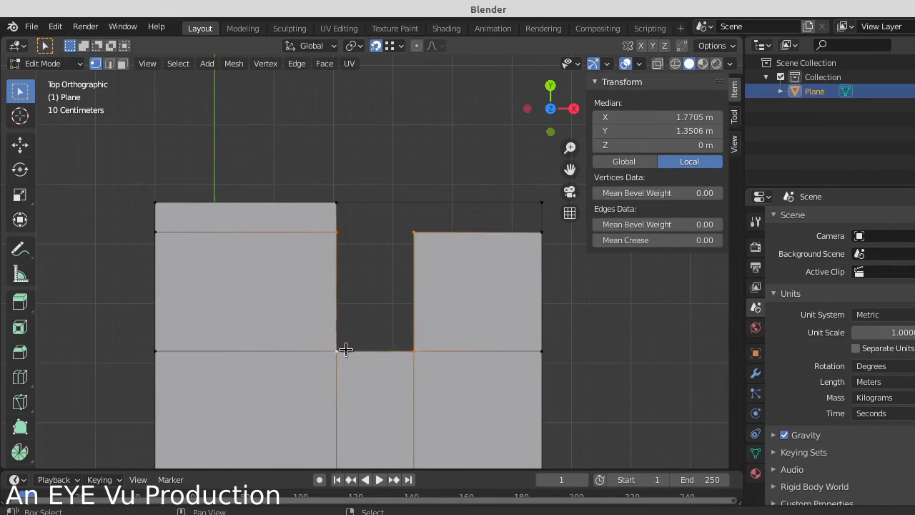
pyautogui.press('f')
# Fill the thin strip along the top of the layout, including the intermediate vertex on its lower edge.
pyautogui.click(337, 231)
pyautogui.keyDown('shift'); pyautogui.click(337, 203); pyautogui.keyUp('shift')
pyautogui.keyDown('shift'); pyautogui.click(542, 204); pyautogui.keyUp('shift')
pyautogui.keyDown('shift'); pyautogui.click(542, 232); pyautogui.keyUp('shift')
pyautogui.press('f')
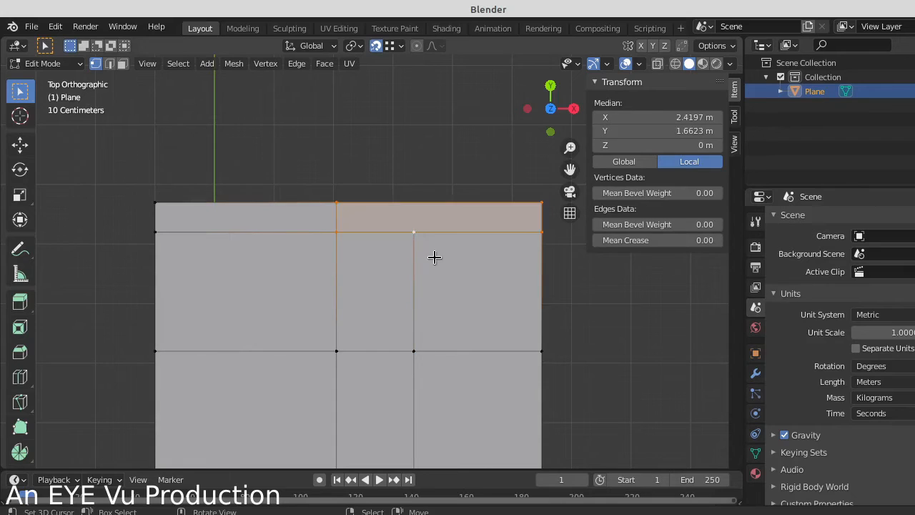
# Examine the filled layout from an angled perspective in both Object Mode and Edit Mode.
pyautogui.hotkey('alt', 'a')
pyautogui.scroll(-4, 435, 272)
pyautogui.scroll(-2, 435, 272)
pyautogui.moveTo(429, 353); pyautogui.dragTo(398, 346, button='middle')
pyautogui.scroll(3, 412, 317)
pyautogui.scroll(2, 411, 317)
pyautogui.press('Tab')
pyautogui.scroll(-5, 422, 319)
pyautogui.press('Tab')
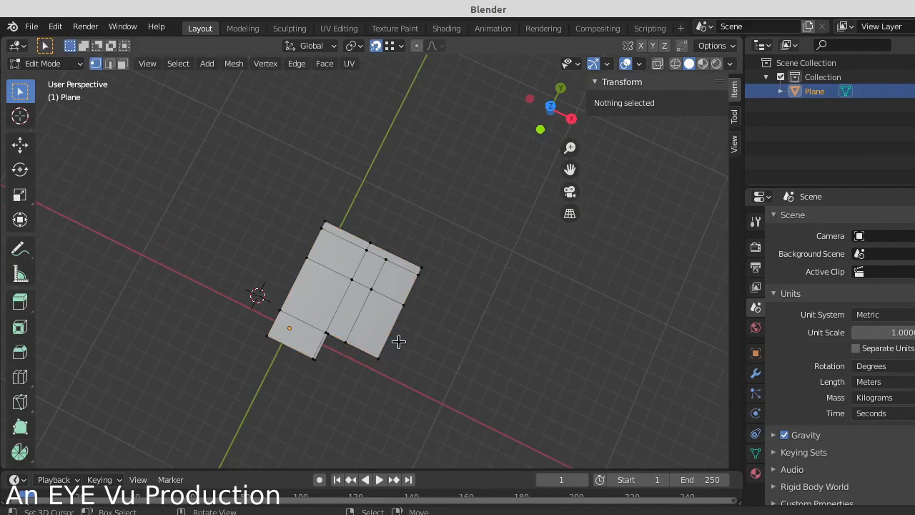
# Try moving the dividing line's lower vertex and the inner junction vertex, cancelling each move.
pyautogui.scroll(2, 398, 342)
pyautogui.click(330, 394)
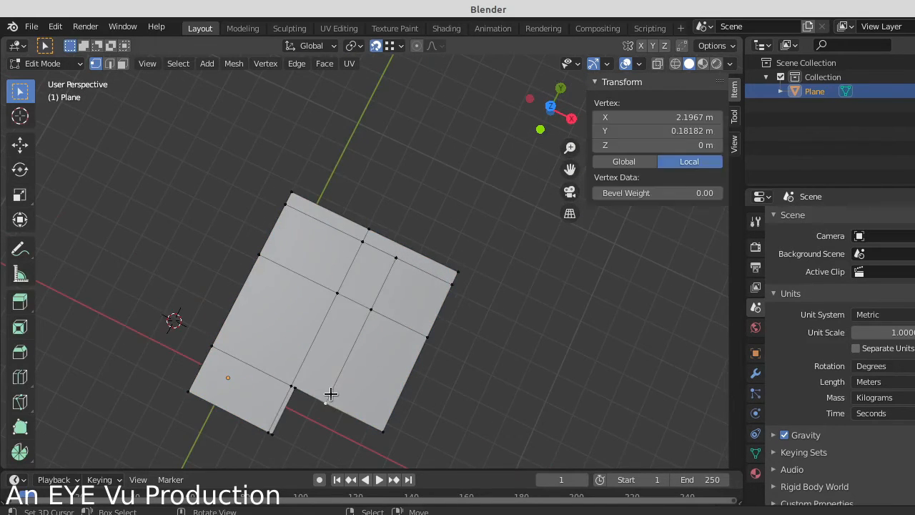
pyautogui.press('g')
pyautogui.press('Escape')
pyautogui.click(371, 310)
pyautogui.press('g')
pyautogui.press('Escape')
# Examine the mesh from a low angle in Object Mode and Edit Mode, and return to a deselected top view.
pyautogui.press('Tab')
pyautogui.moveTo(384, 339); pyautogui.dragTo(363, 341, button='middle')
pyautogui.press('Tab')
pyautogui.scroll(6, 348, 331)
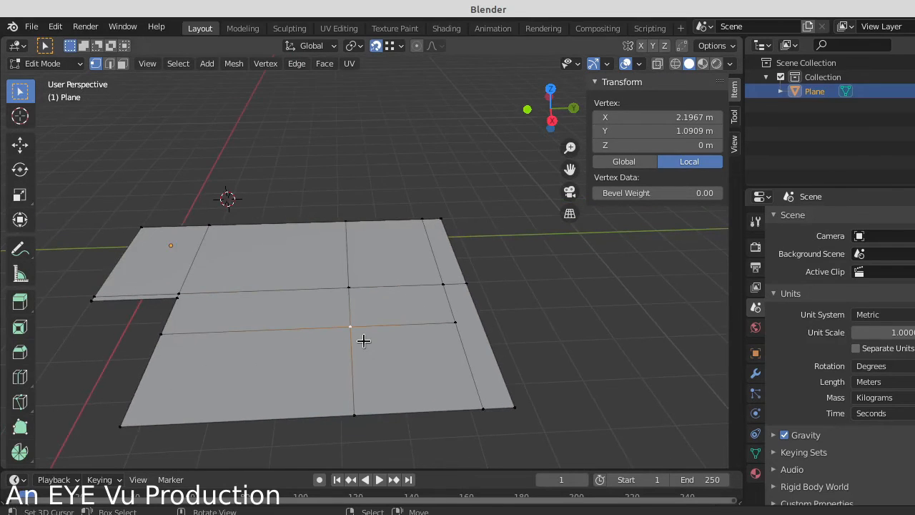
pyautogui.press('KP_7')
pyautogui.scroll(-5, 407, 323)
pyautogui.hotkey('alt', 'a')
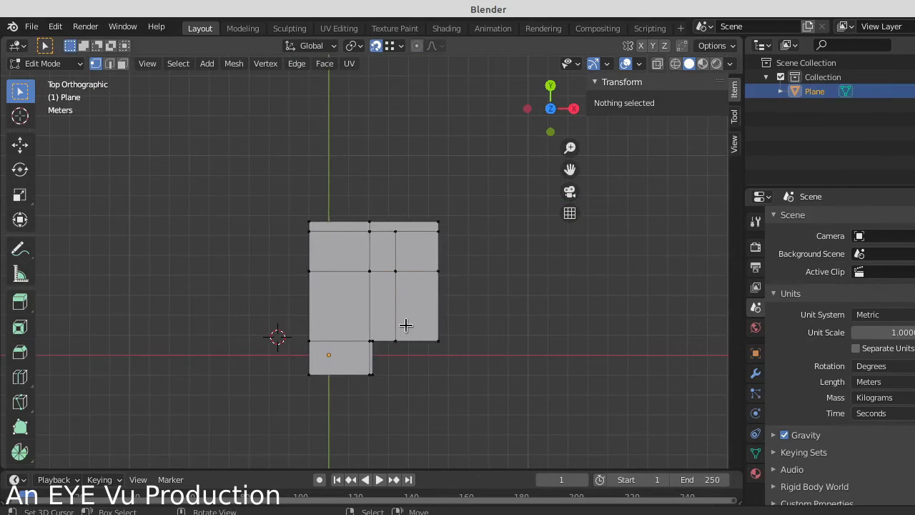
# Save the file as Grenwich.blend in the Propertyplan_floorplan folder, with nothing selected in the mesh.
pyautogui.press('a')
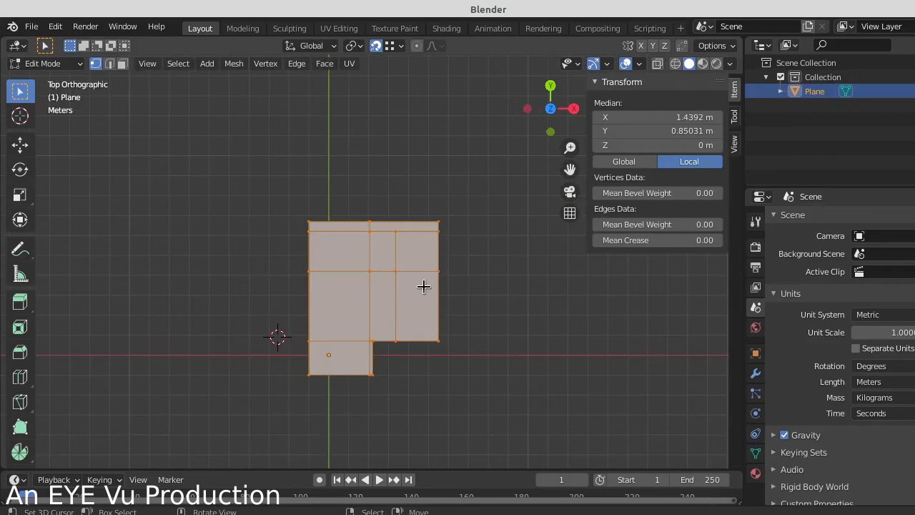
pyautogui.hotkey('alt', 'a')
pyautogui.scroll(4, 439, 257)
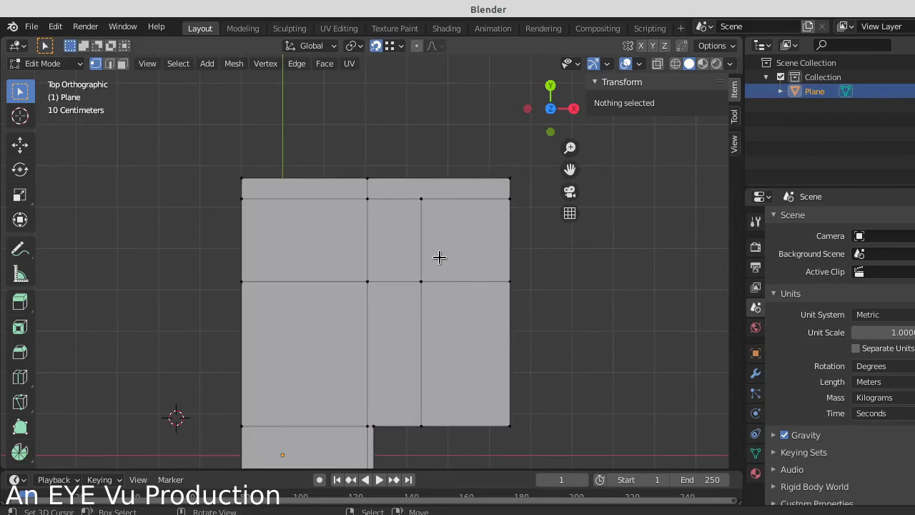
pyautogui.hotkey('ctrl', 's')
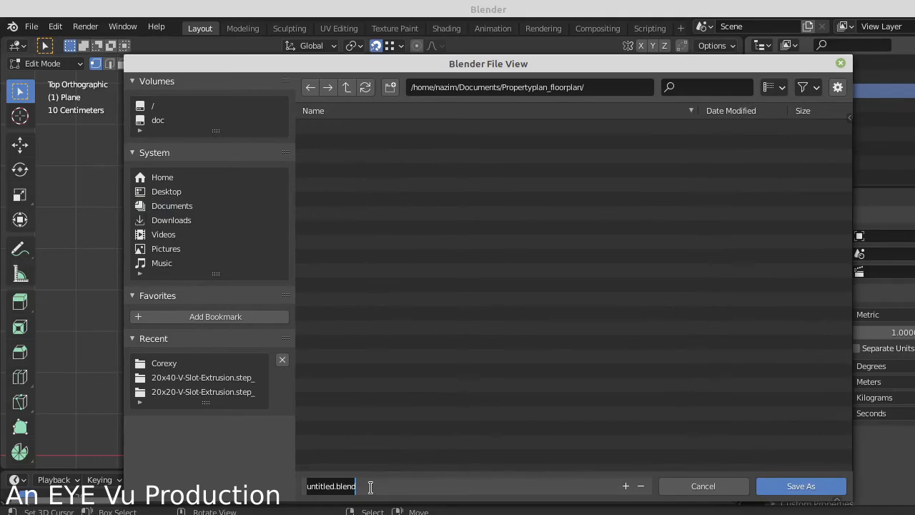
pyautogui.write('Grenwich')
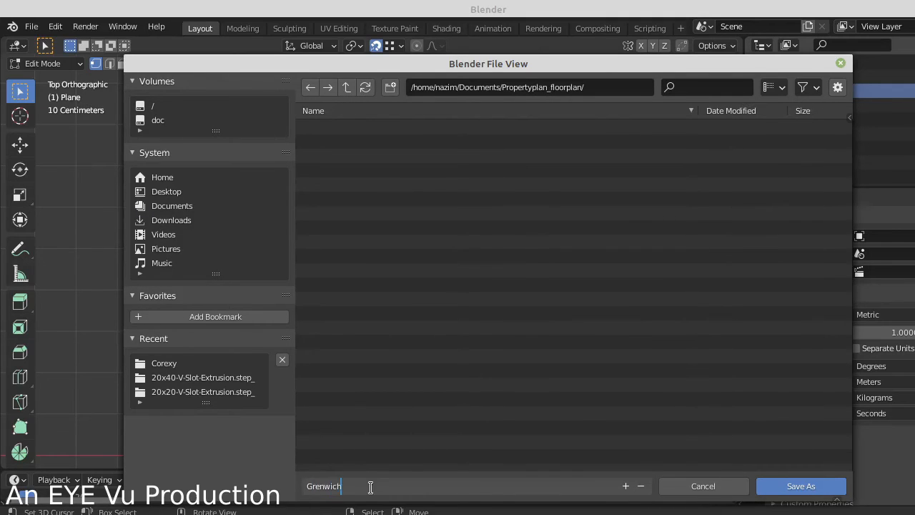
pyautogui.press('Return')
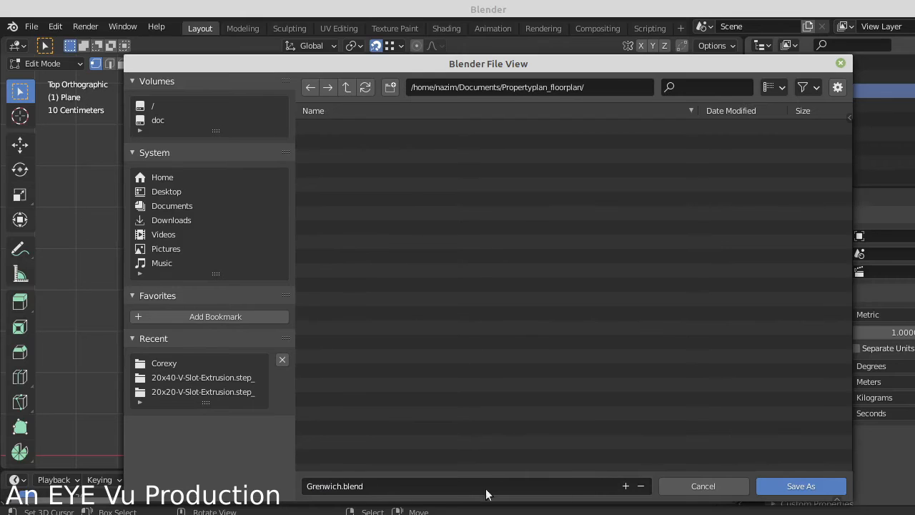
pyautogui.click(795, 486)
# Measure the layout's left side from its upper corner vertex down to the lowest horizontal dividing line, and check where the ruler's ends snap.
pyautogui.scroll(-6, 379, 367)
pyautogui.scroll(4, 376, 360)
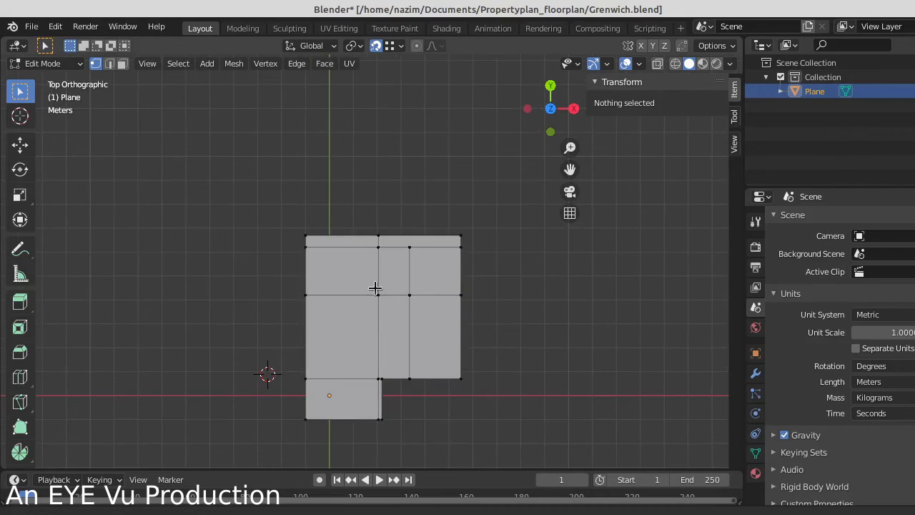
pyautogui.keyDown('shift'); pyautogui.moveTo(374, 289); pyautogui.dragTo(419, 240, button='middle'); pyautogui.keyUp('shift')
pyautogui.press('c')
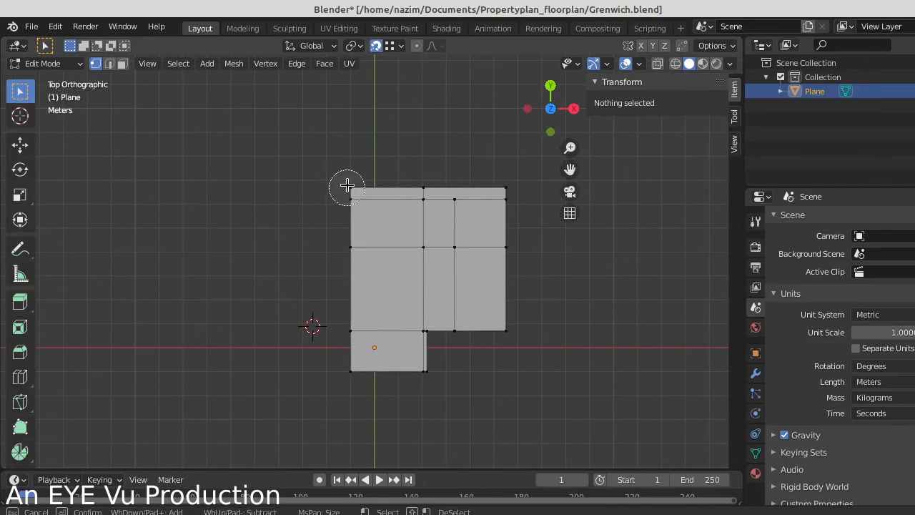
pyautogui.click(347, 185)
pyautogui.rightClick(350, 197)
pyautogui.rightClick(350, 178)
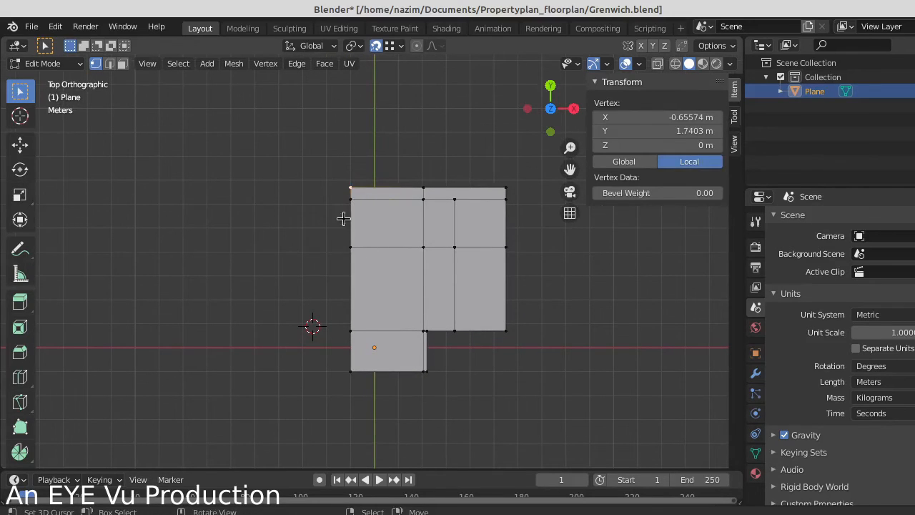
pyautogui.click(20, 275)
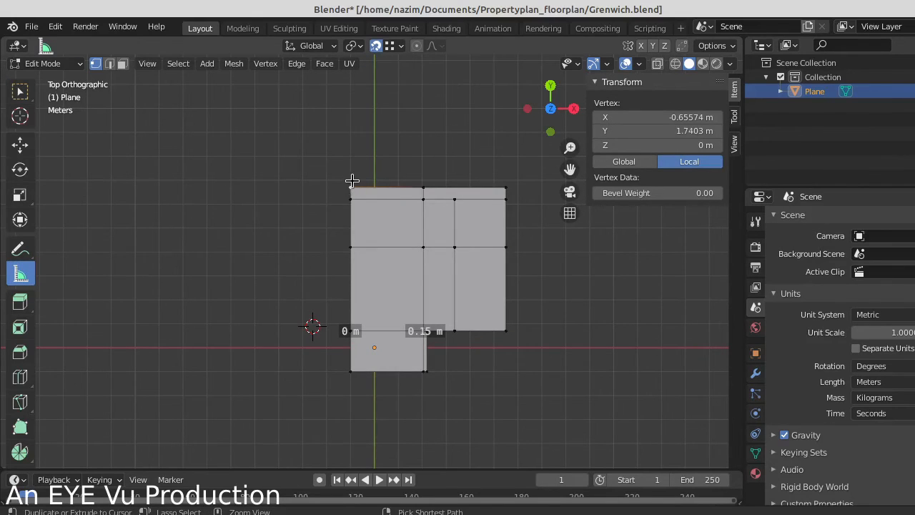
pyautogui.scroll(4, 357, 157)
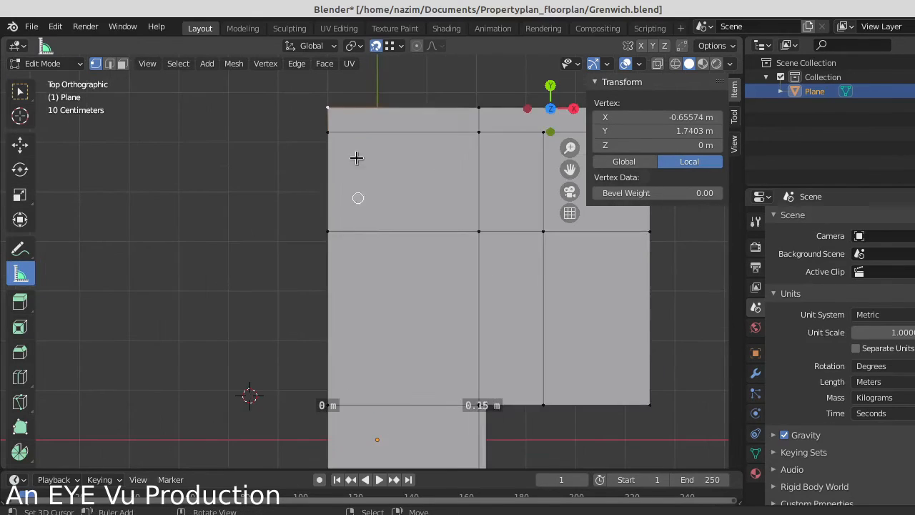
pyautogui.click(330, 105)
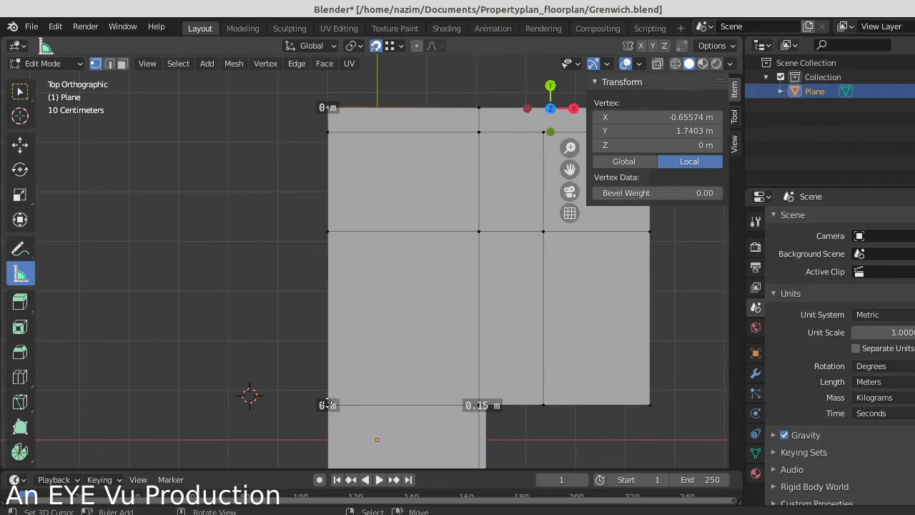
pyautogui.press('ctrl')
pyautogui.moveTo(326, 107); pyautogui.dragTo(332, 403)
pyautogui.scroll(4, 329, 260)
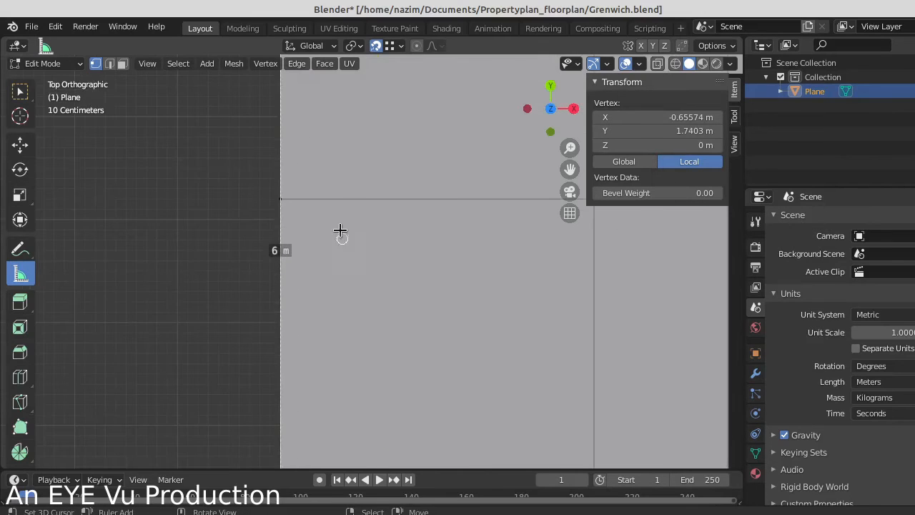
pyautogui.keyDown('shift'); pyautogui.moveTo(327, 196); pyautogui.dragTo(395, 384, button='middle'); pyautogui.keyUp('shift')
pyautogui.scroll(3, 369, 231)
pyautogui.keyDown('shift'); pyautogui.moveTo(379, 189); pyautogui.dragTo(431, 219, button='middle'); pyautogui.keyUp('shift')
pyautogui.scroll(-8, 398, 250)
pyautogui.hotkey('alt', 'a')
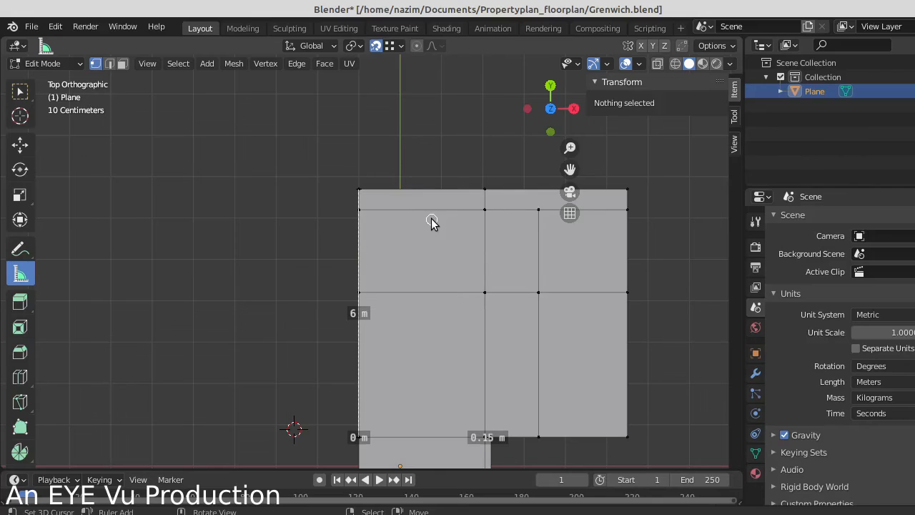
# Switch to the Calculator and compute 7.75 − 6.
pyautogui.click(278, 512)
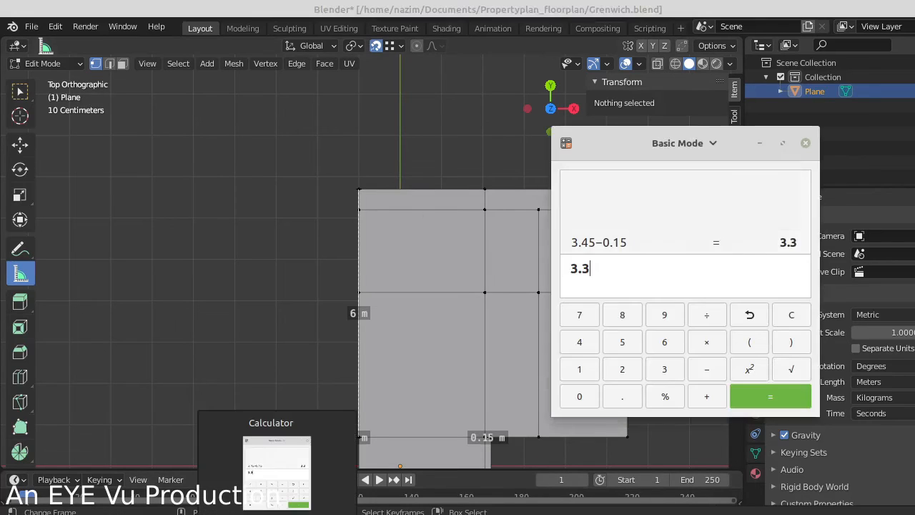
pyautogui.doubleClick(600, 269)
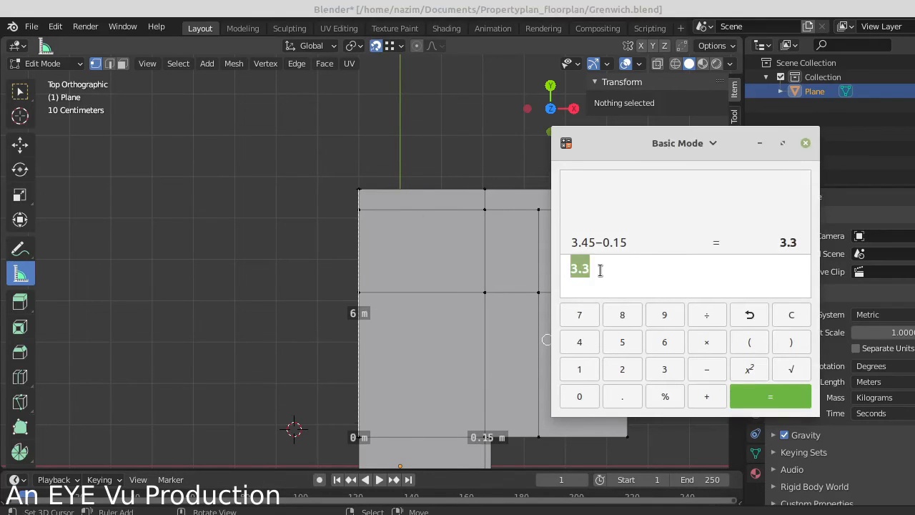
pyautogui.write('75')
pyautogui.press('Return')
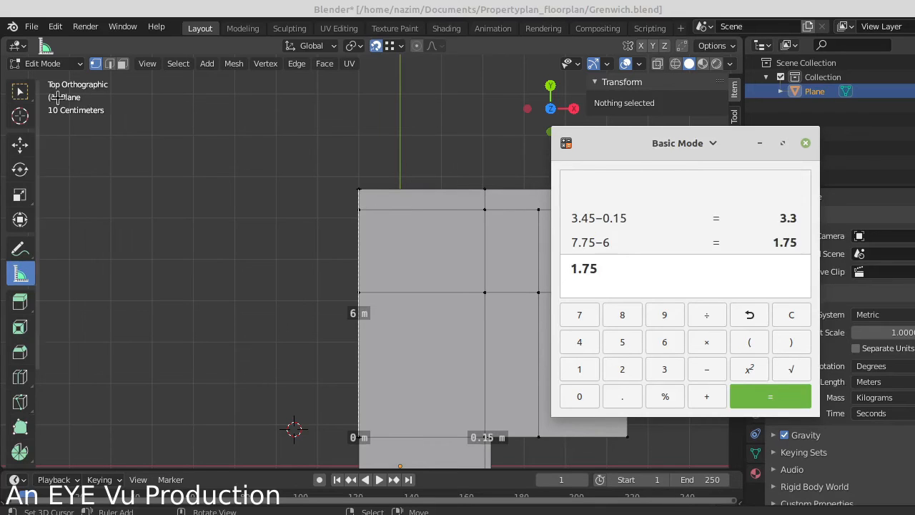
# Back in Blender, extrude the three vertices of the layout's top edge by 1.75 m along the Y axis.
pyautogui.click(20, 93)
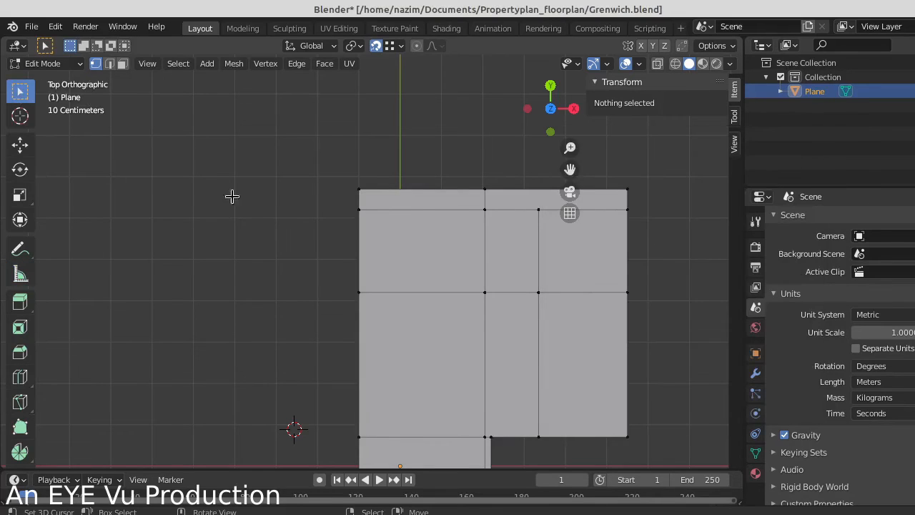
pyautogui.click(353, 186)
pyautogui.keyDown('shift'); pyautogui.moveTo(354, 186); pyautogui.dragTo(263, 241, button='middle'); pyautogui.keyUp('shift')
pyautogui.keyDown('shift'); pyautogui.rightClick(406, 239); pyautogui.keyUp('shift')
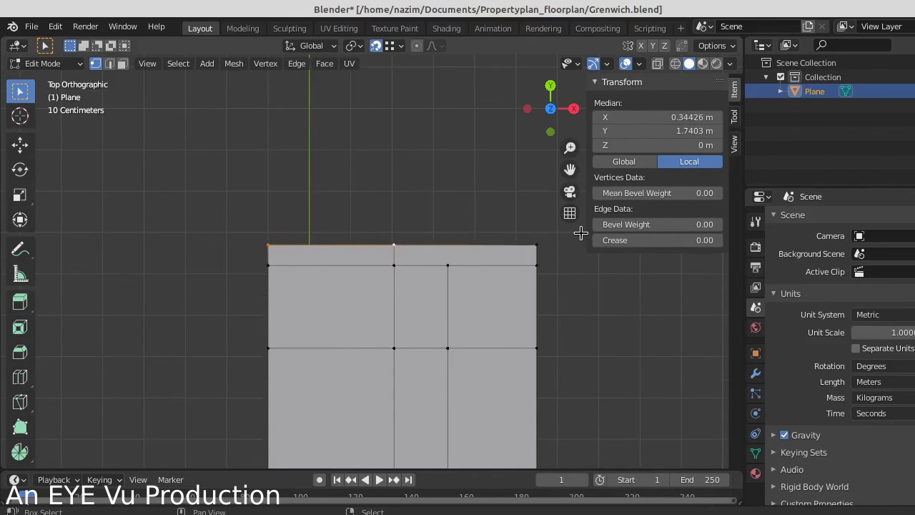
pyautogui.keyDown('shift'); pyautogui.rightClick(538, 245); pyautogui.keyUp('shift')
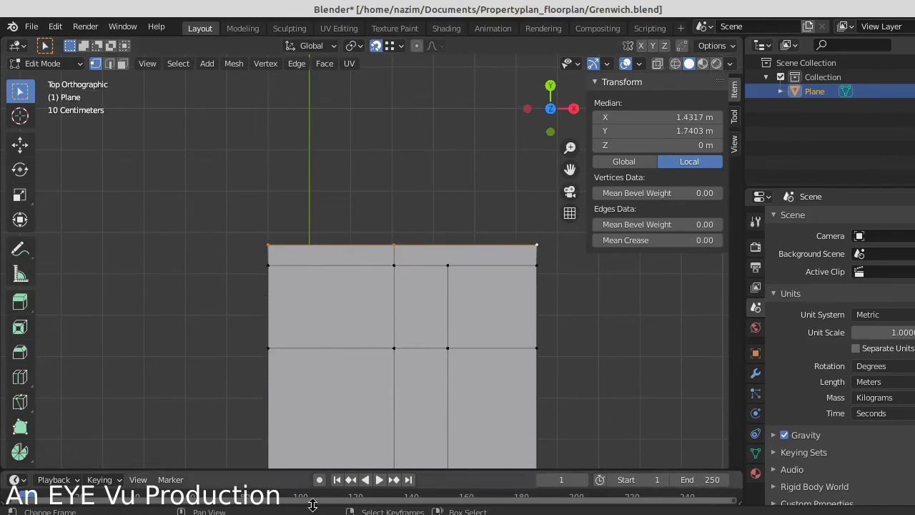
pyautogui.moveTo(319, 509)
pyautogui.click(307, 461)
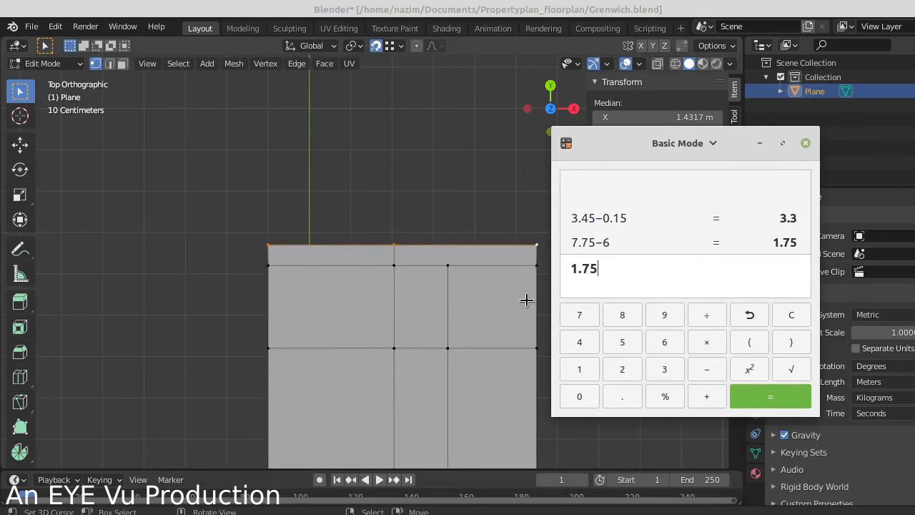
pyautogui.click(452, 6)
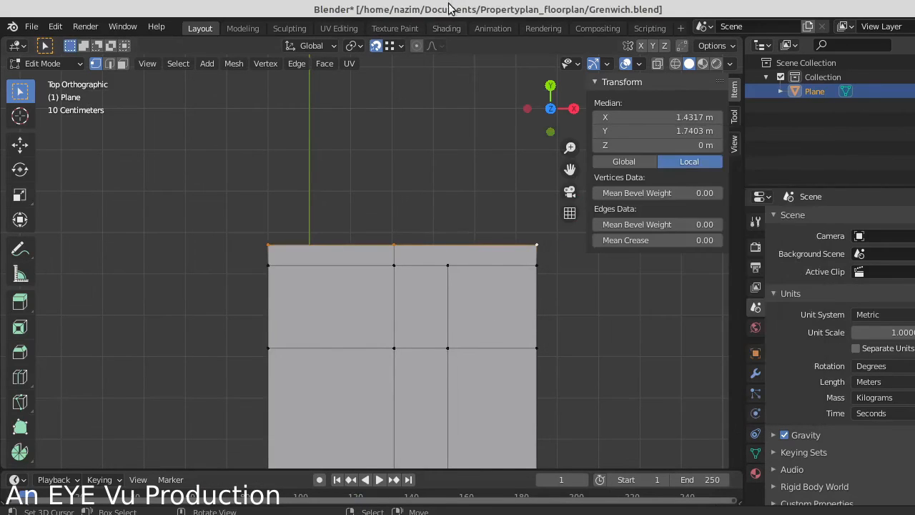
pyautogui.press('g')
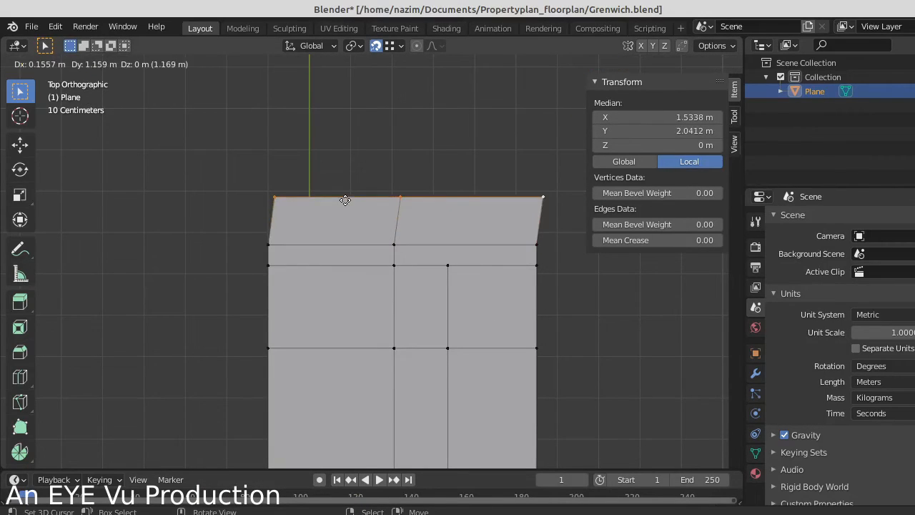
pyautogui.press('x')
pyautogui.press('y')
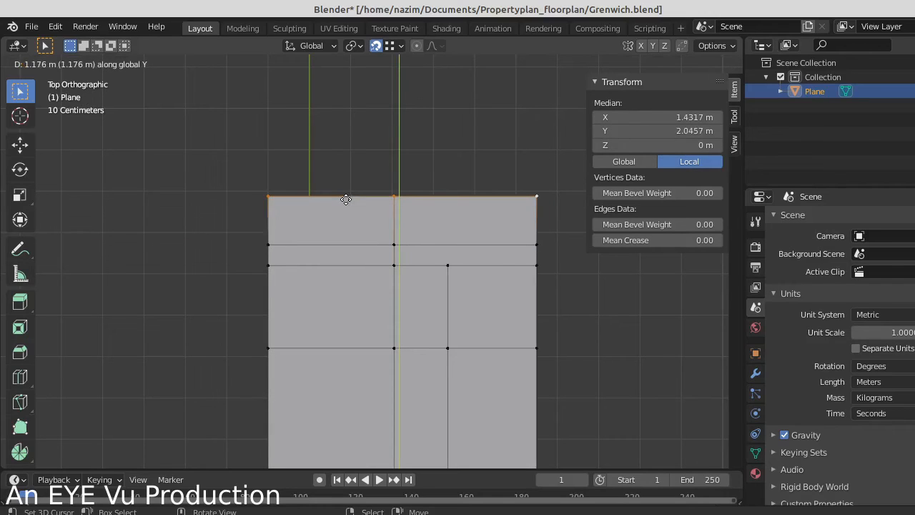
pyautogui.write('1.75')
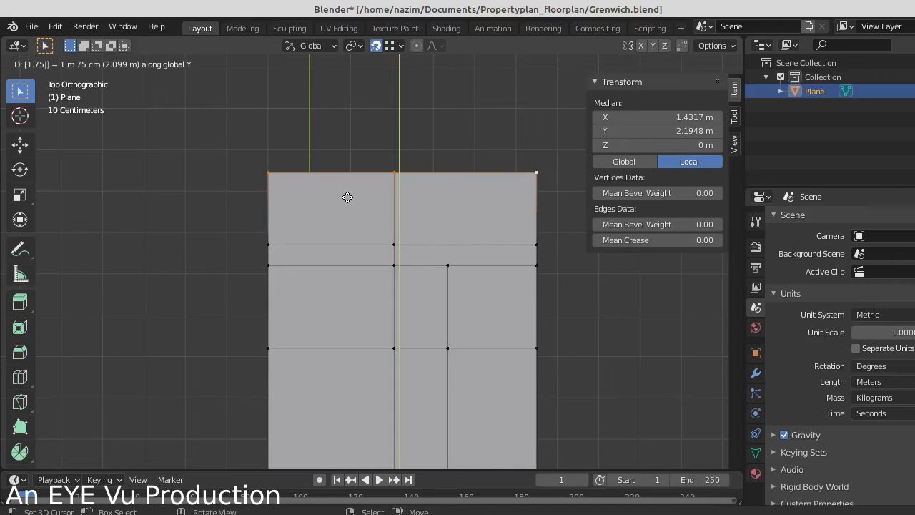
pyautogui.press('Return')
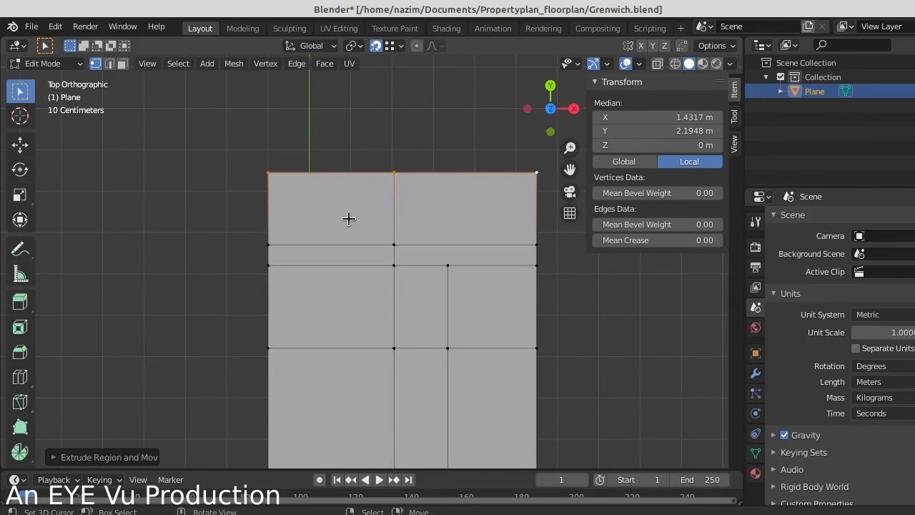
# Dissolve the horizontal edges separating the newly extruded area from the thin strip below it.
pyautogui.scroll(-6, 350, 207)
pyautogui.scroll(3, 386, 320)
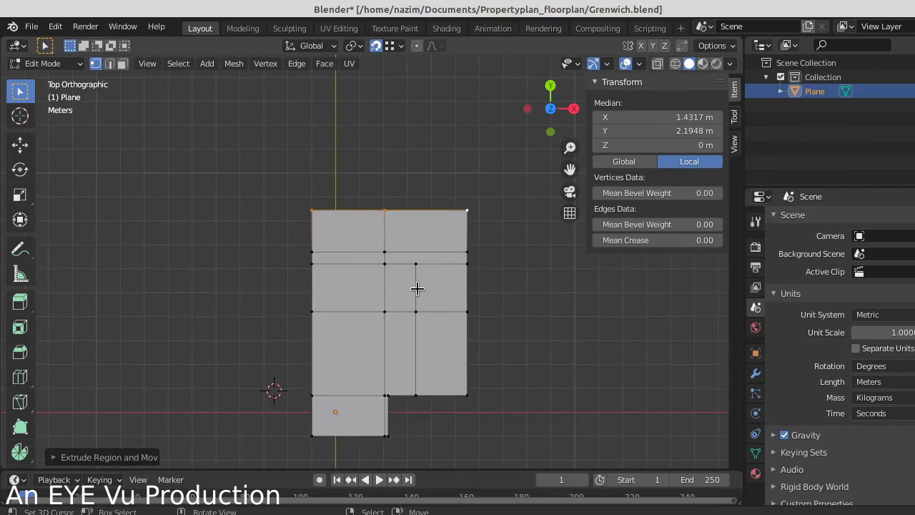
pyautogui.scroll(2, 418, 288)
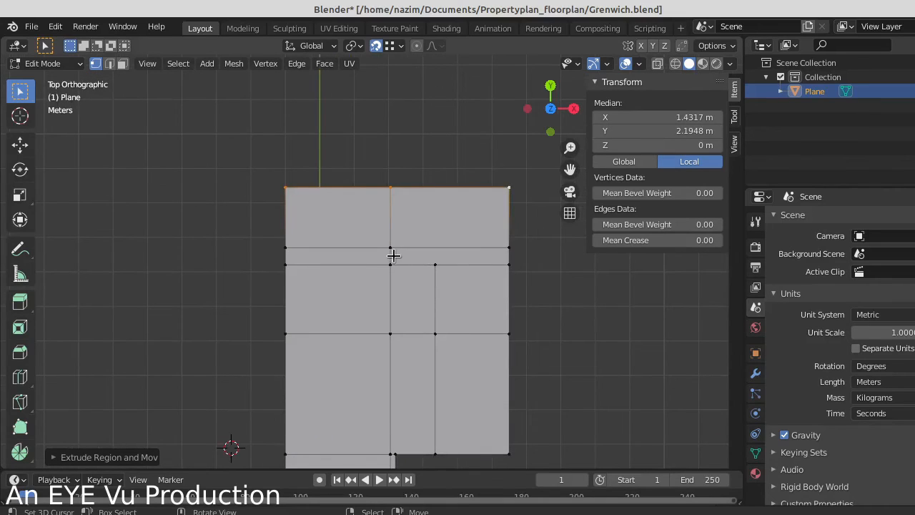
pyautogui.hotkey('alt', 'a')
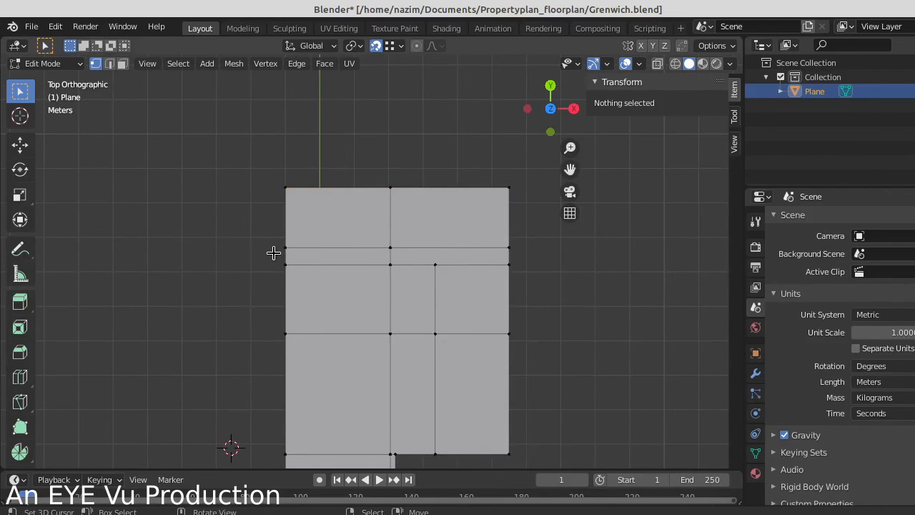
pyautogui.press('c')
pyautogui.moveTo(281, 246); pyautogui.dragTo(512, 246)
pyautogui.press('Escape')
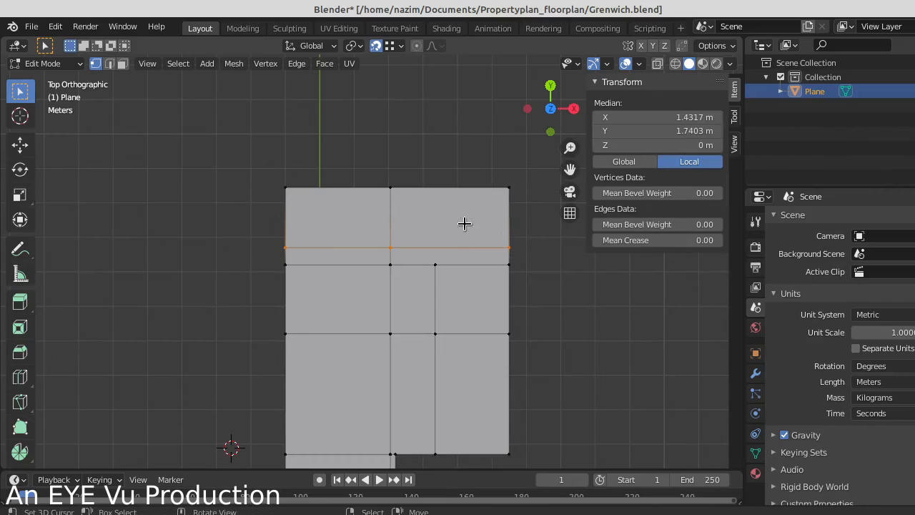
pyautogui.press('x')
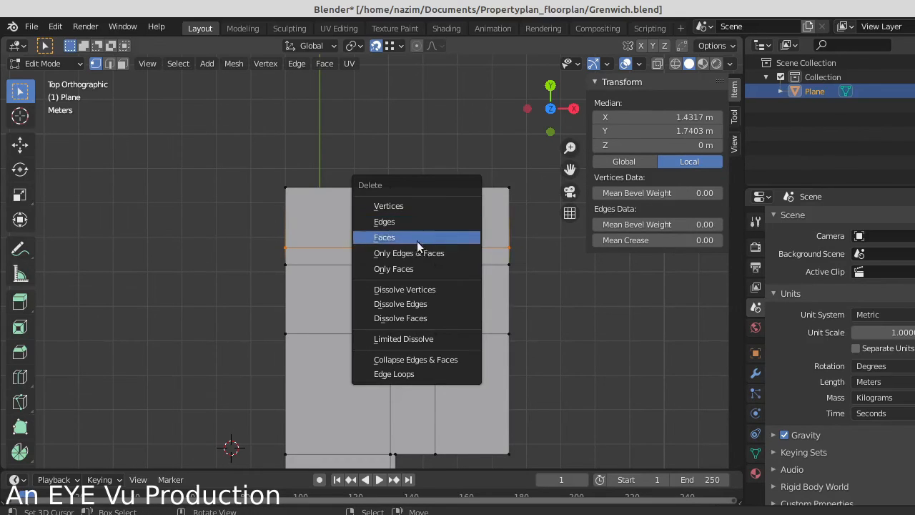
pyautogui.click(417, 303)
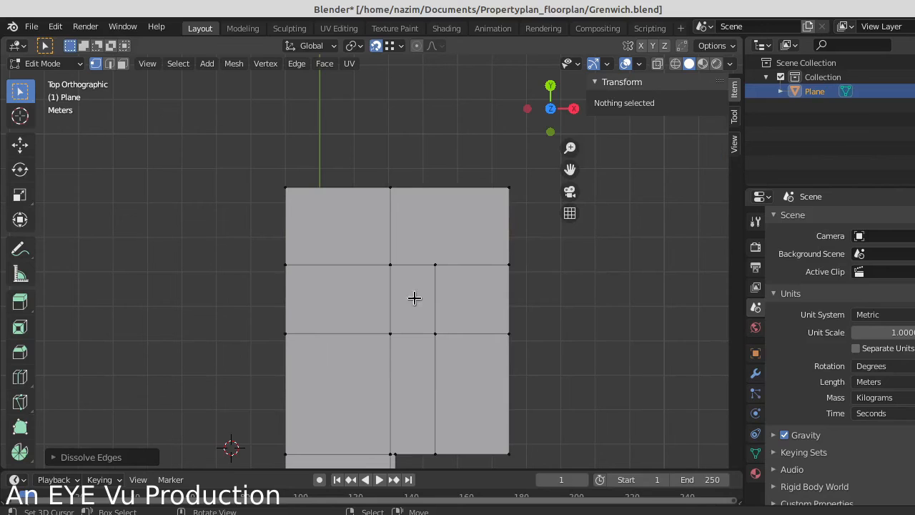
# Examine the merged top area by selecting its two left corner vertices, and view the deselected layout from a slight angle.
pyautogui.click(287, 264)
pyautogui.keyDown('shift'); pyautogui.click(286, 189); pyautogui.keyUp('shift')
pyautogui.hotkey('alt', 'a')
pyautogui.scroll(-5, 376, 273)
pyautogui.moveTo(432, 328)
pyautogui.mouseDown(button='middle')
pyautogui.moveTo(380, 297)
pyautogui.moveTo(308, 205)
pyautogui.moveTo(427, 324)
pyautogui.moveTo(443, 327)
pyautogui.mouseUp(button='middle')
pyautogui.scroll(3, 443, 327)
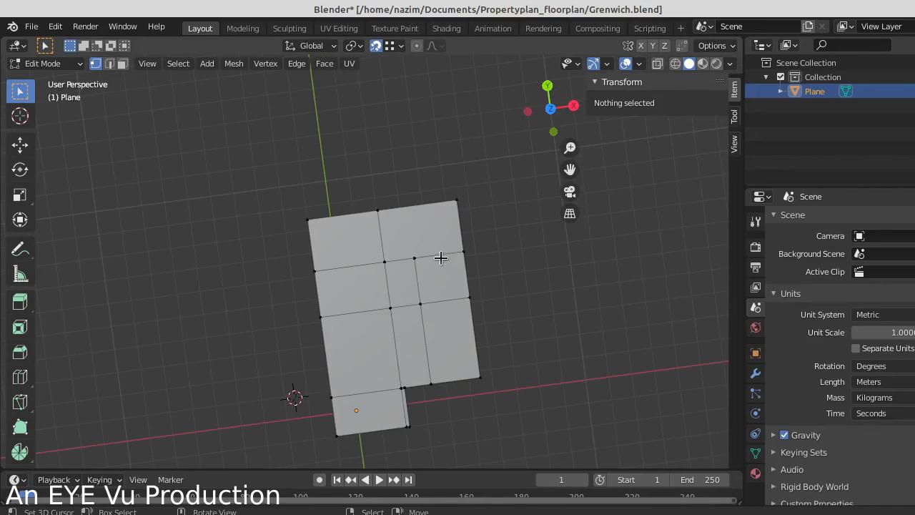
# Measure the right edge of the small middle-right room in top view, from its upper to its lower corner.
pyautogui.click(414, 258)
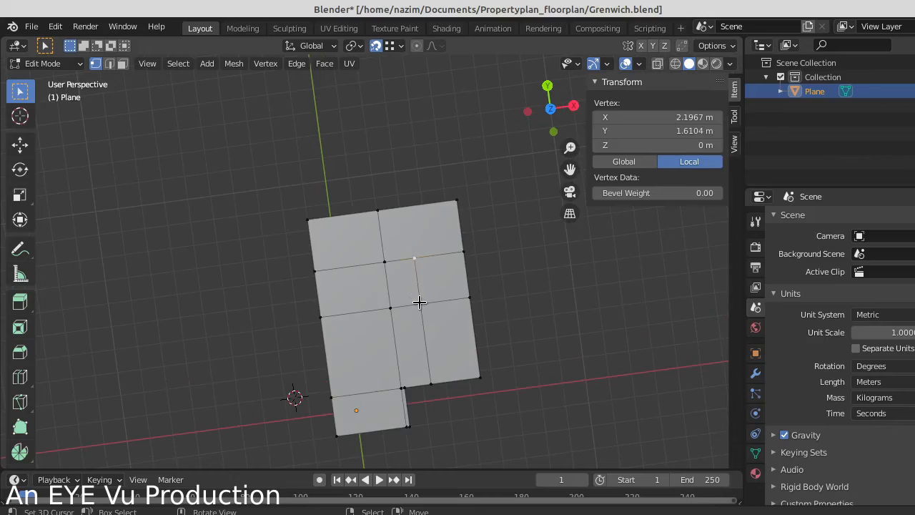
pyautogui.click(464, 248)
pyautogui.scroll(3, 481, 287)
pyautogui.press('KP_7')
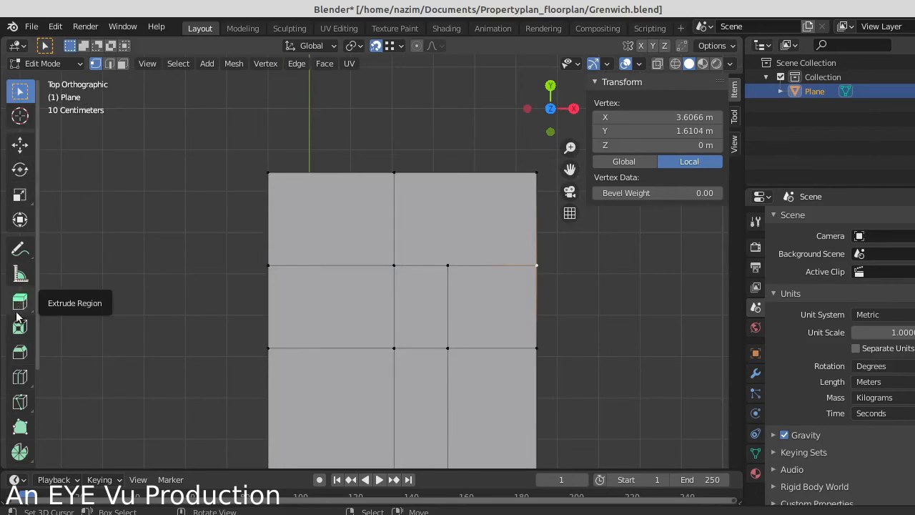
pyautogui.click(20, 278)
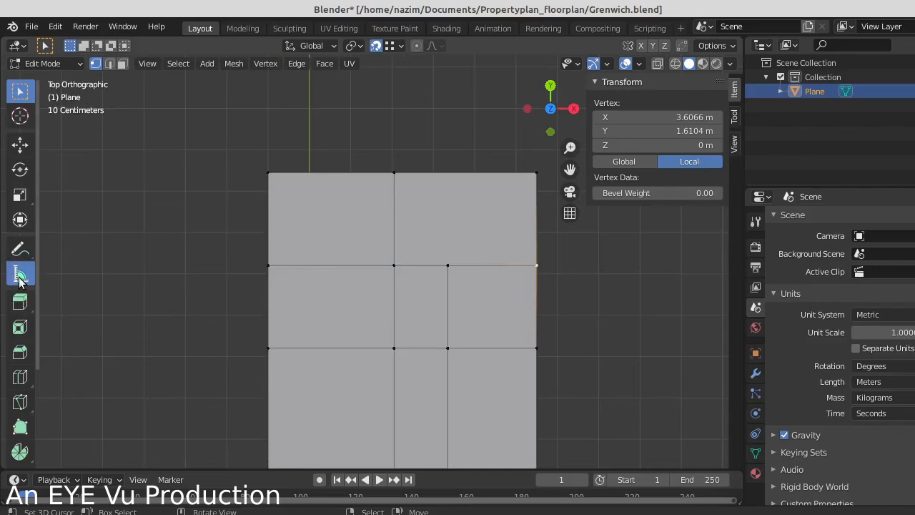
pyautogui.click(537, 266)
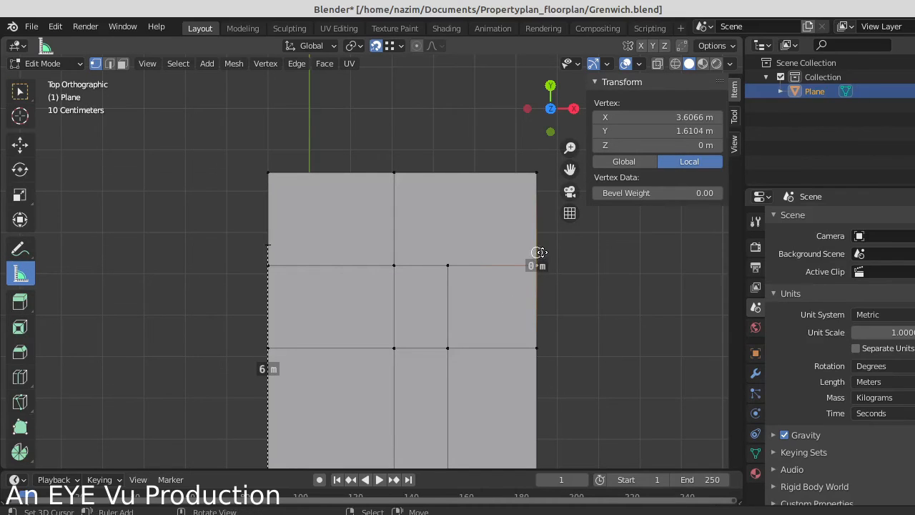
pyautogui.moveTo(537, 266); pyautogui.dragTo(538, 349)
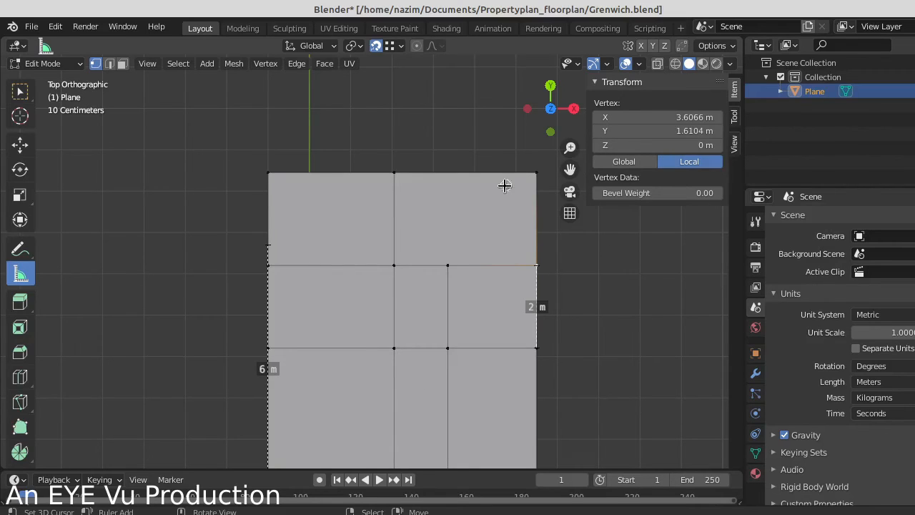
pyautogui.press('Tab')
pyautogui.press('Tab')
# Select the two adjoining faces below the small middle-right room by their corner vertices.
pyautogui.scroll(-4, 455, 308)
pyautogui.scroll(3, 450, 303)
pyautogui.keyDown('shift'); pyautogui.moveTo(450, 303); pyautogui.dragTo(466, 213, button='middle'); pyautogui.keyUp('shift')
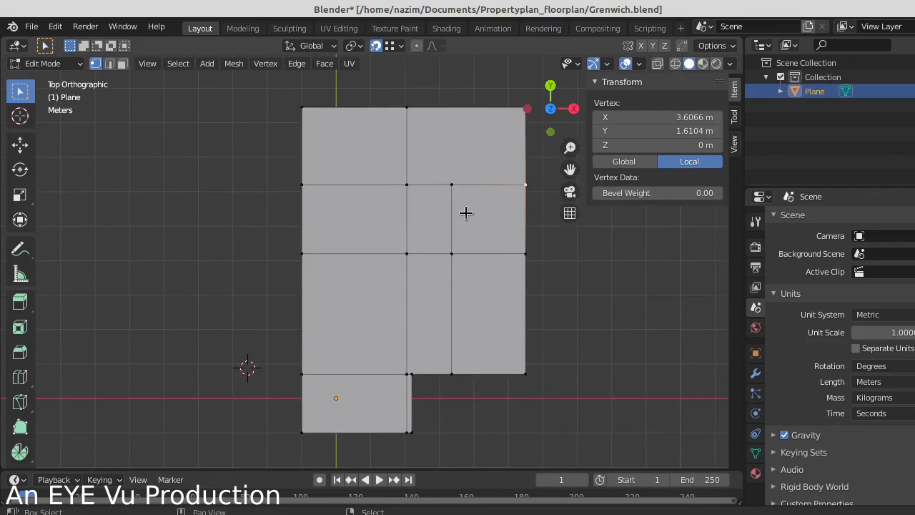
pyautogui.press('Tab')
pyautogui.press('Tab')
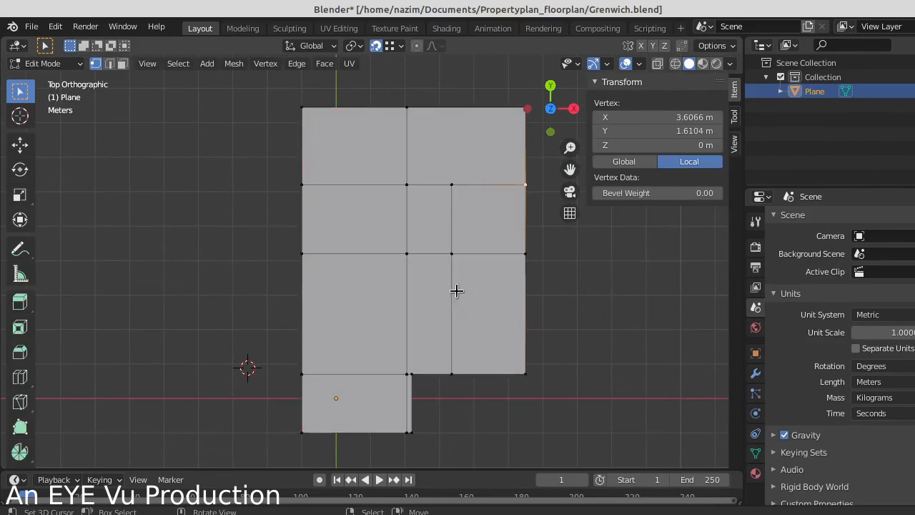
pyautogui.click(407, 253)
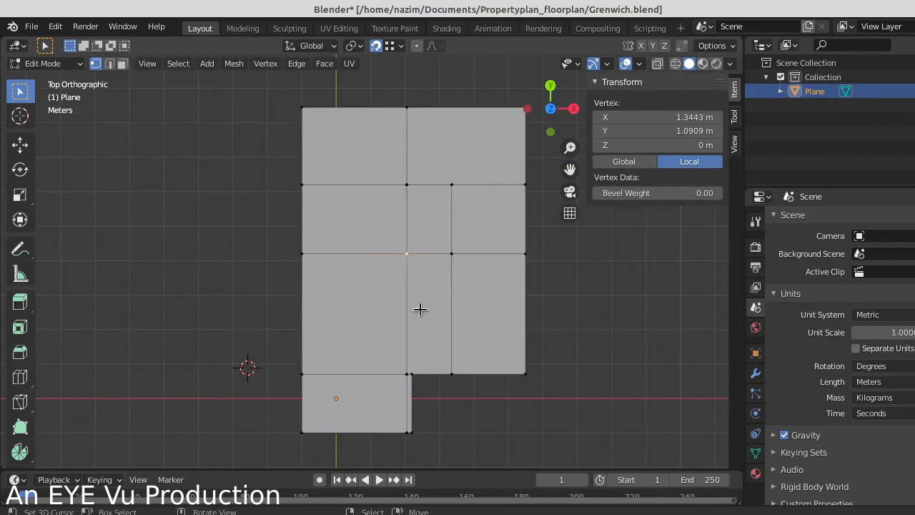
pyautogui.keyDown('shift'); pyautogui.click(407, 373); pyautogui.keyUp('shift')
pyautogui.keyDown('shift'); pyautogui.click(412, 373); pyautogui.keyUp('shift')
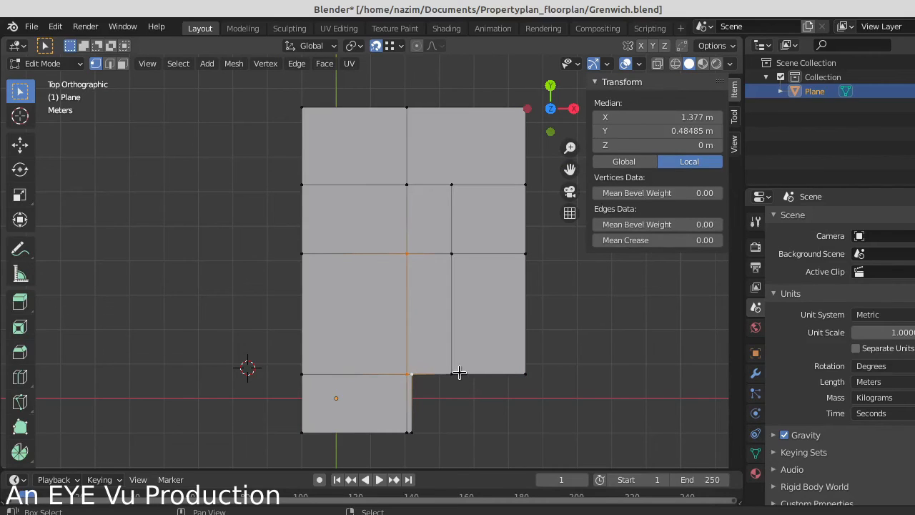
pyautogui.keyDown('shift'); pyautogui.click(453, 373); pyautogui.keyUp('shift')
pyautogui.keyDown('shift'); pyautogui.click(525, 373); pyautogui.keyUp('shift')
pyautogui.keyDown('shift'); pyautogui.click(524, 254); pyautogui.keyUp('shift')
pyautogui.keyDown('shift'); pyautogui.click(451, 254); pyautogui.keyUp('shift')
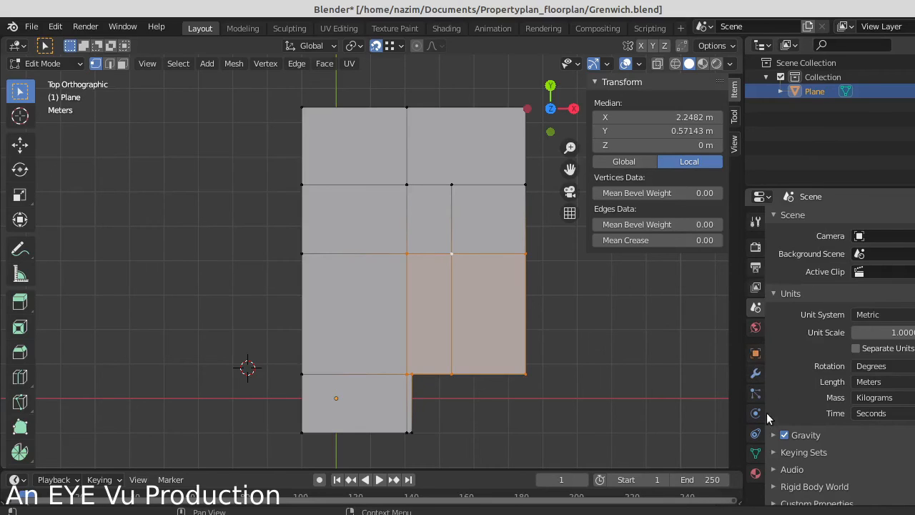
# Create a material with a saturated blue base color and assign it to the two selected faces.
pyautogui.click(755, 473)
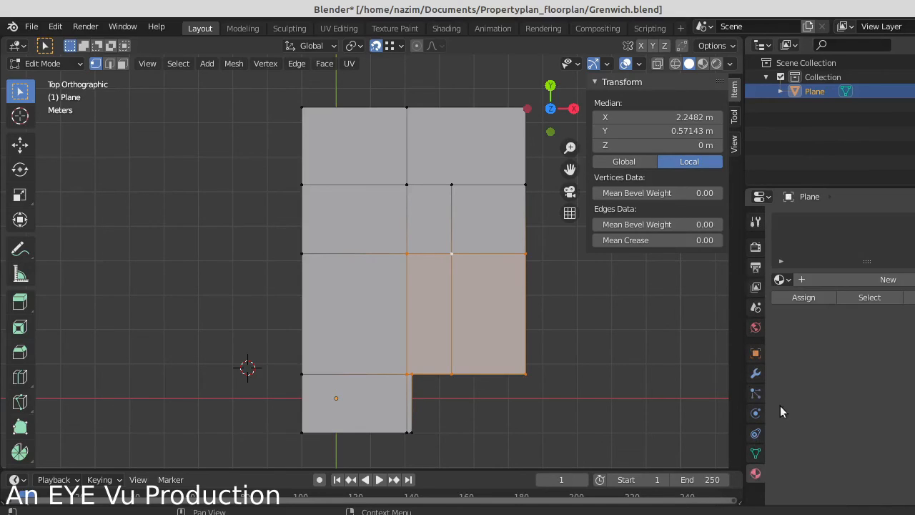
pyautogui.click(816, 282)
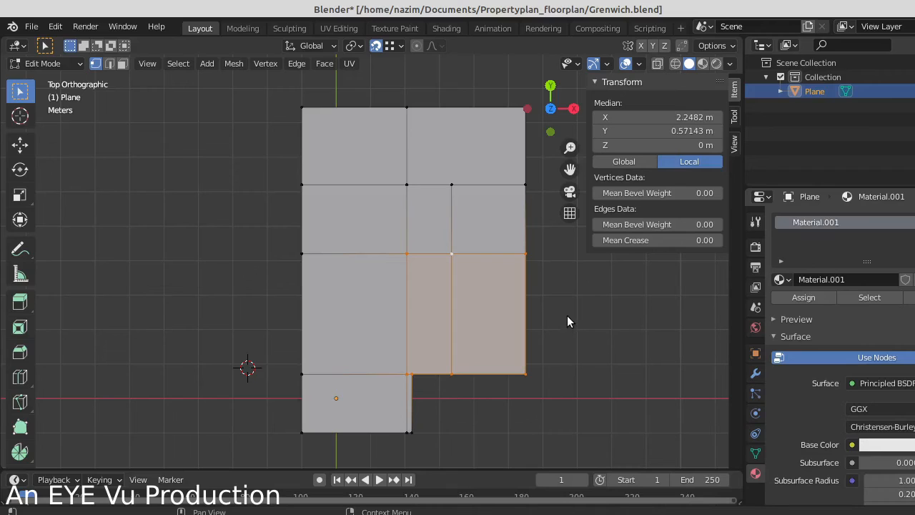
pyautogui.press('Tab')
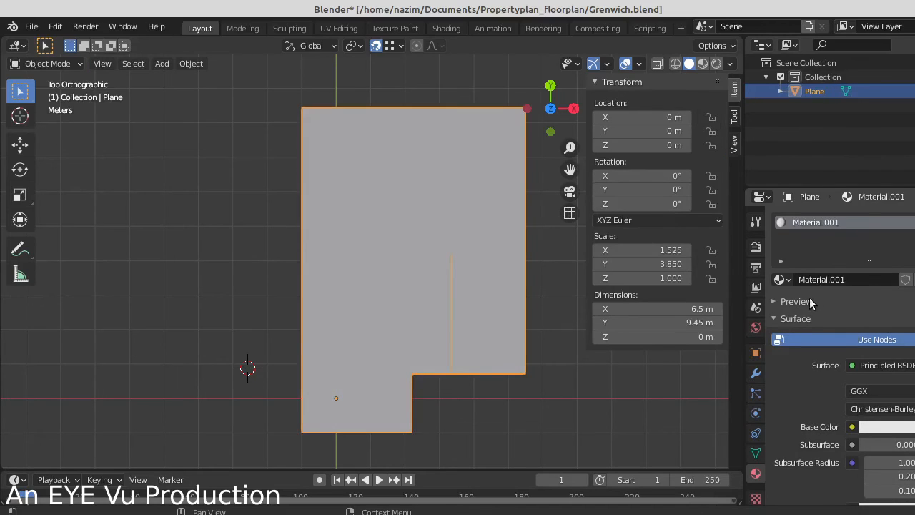
pyautogui.press('Tab')
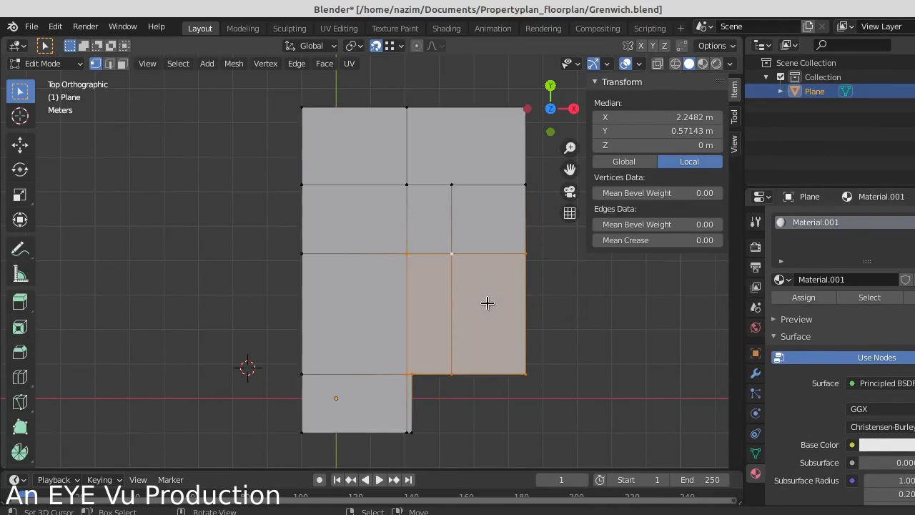
pyautogui.click(874, 444)
pyautogui.moveTo(883, 289); pyautogui.dragTo(914, 264)
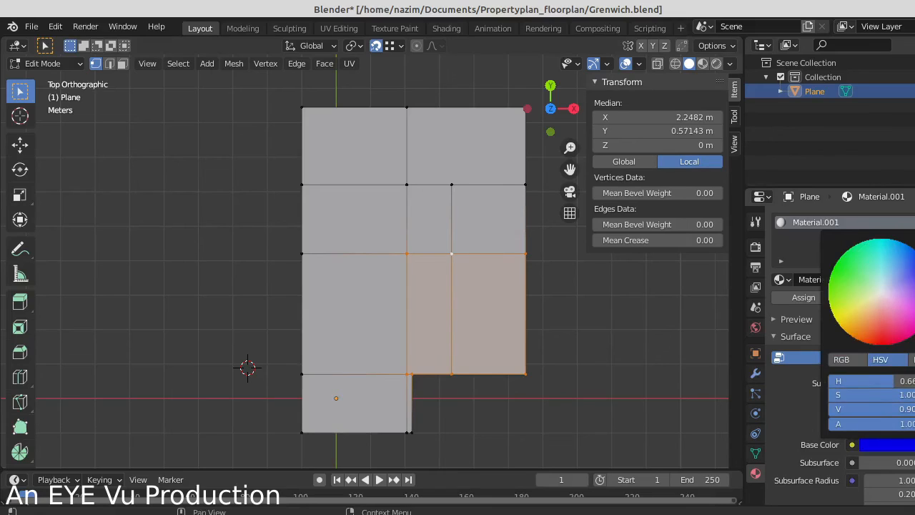
pyautogui.click(796, 298)
# Rename the blue material as Bedroom.
pyautogui.click(824, 280)
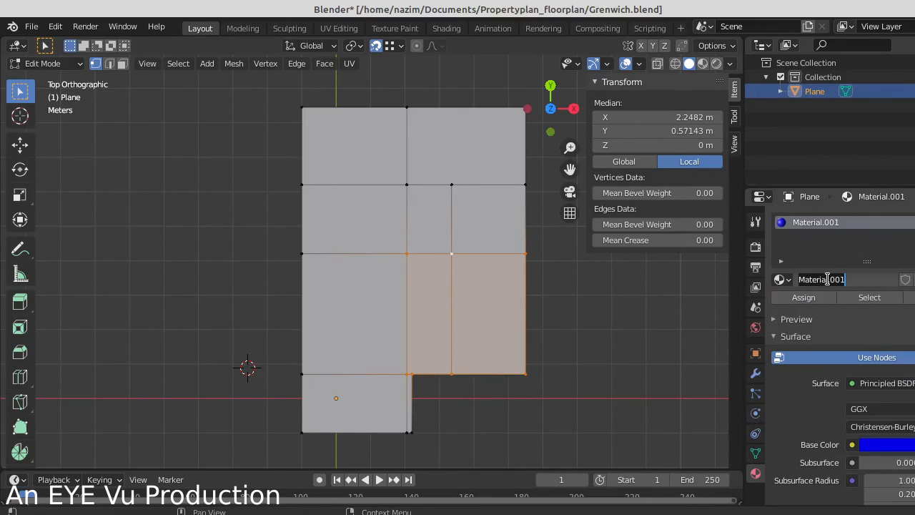
pyautogui.write('Bedroom')
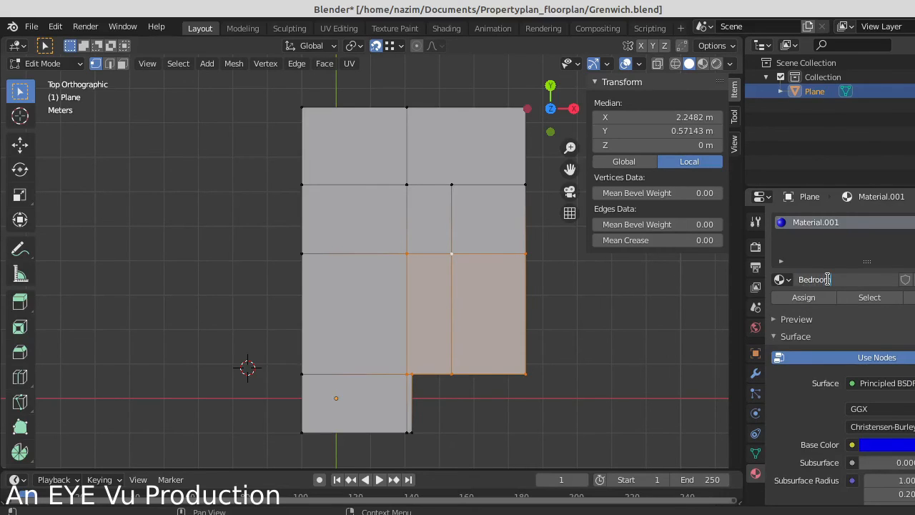
pyautogui.press('Return')
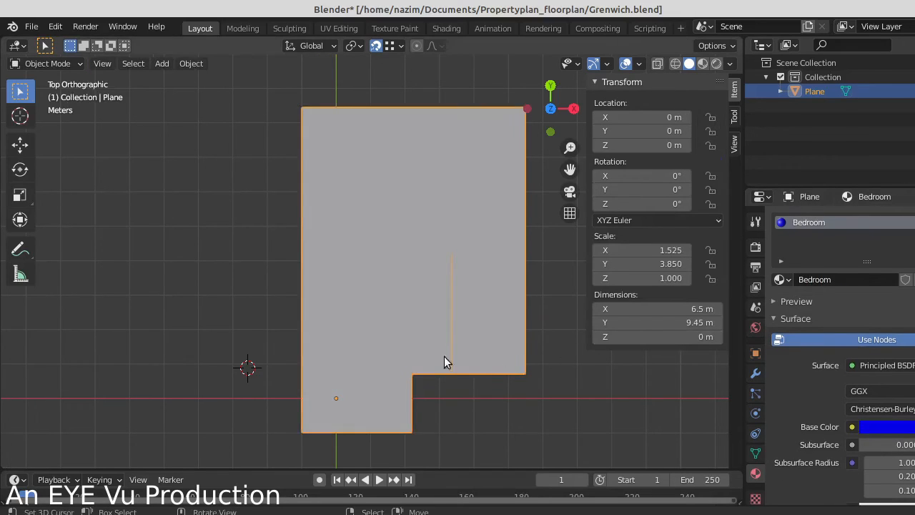
# Assign a new material slot to the bottom room and its adjoining narrow strip, with a material that has a bright green base color.
pyautogui.scroll(-2, 444, 356)
pyautogui.scroll(2, 470, 374)
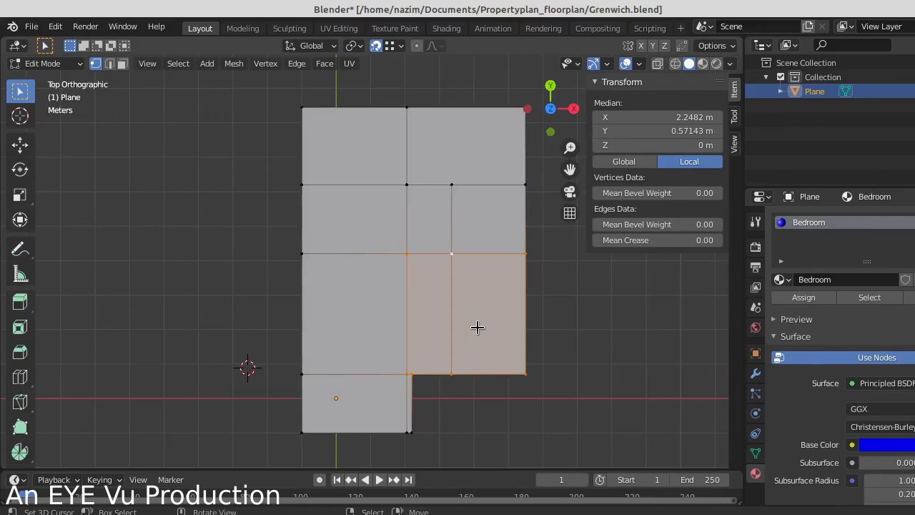
pyautogui.click(411, 374)
pyautogui.keyDown('shift'); pyautogui.click(303, 373); pyautogui.keyUp('shift')
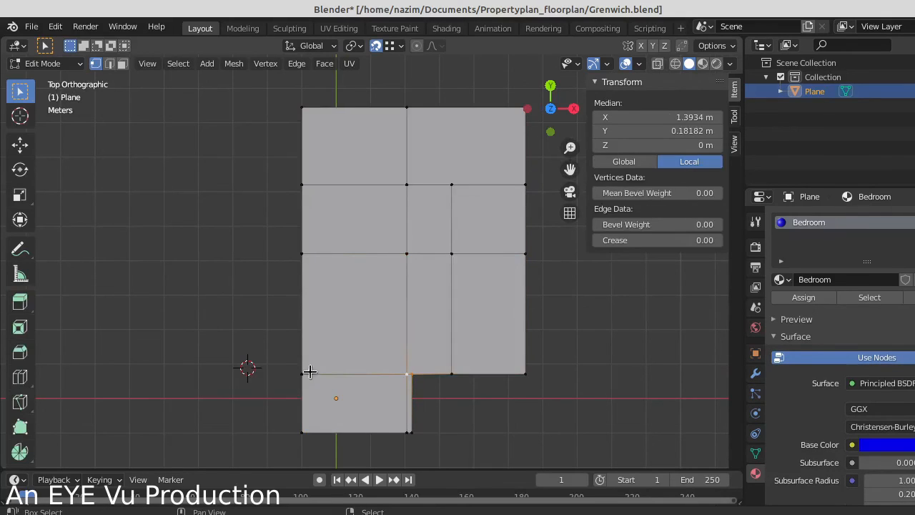
pyautogui.keyDown('shift'); pyautogui.click(303, 431); pyautogui.keyUp('shift')
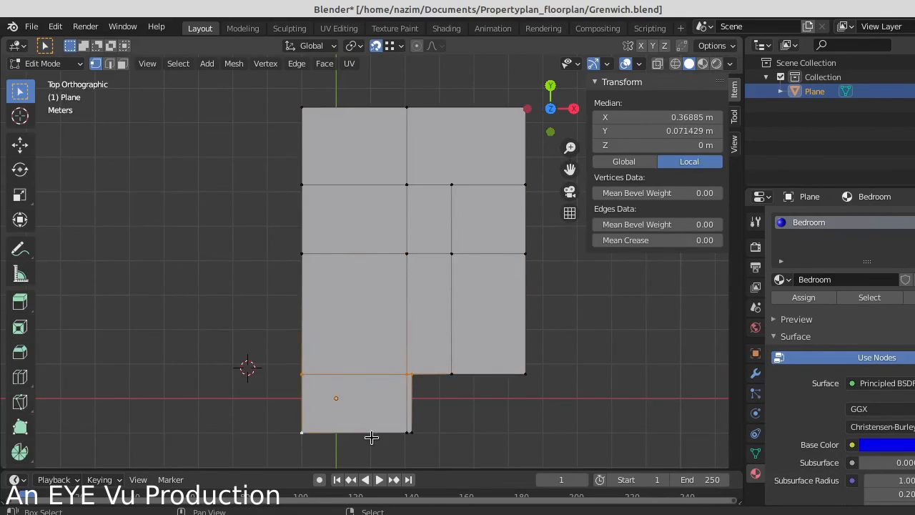
pyautogui.keyDown('shift'); pyautogui.click(410, 432); pyautogui.keyUp('shift')
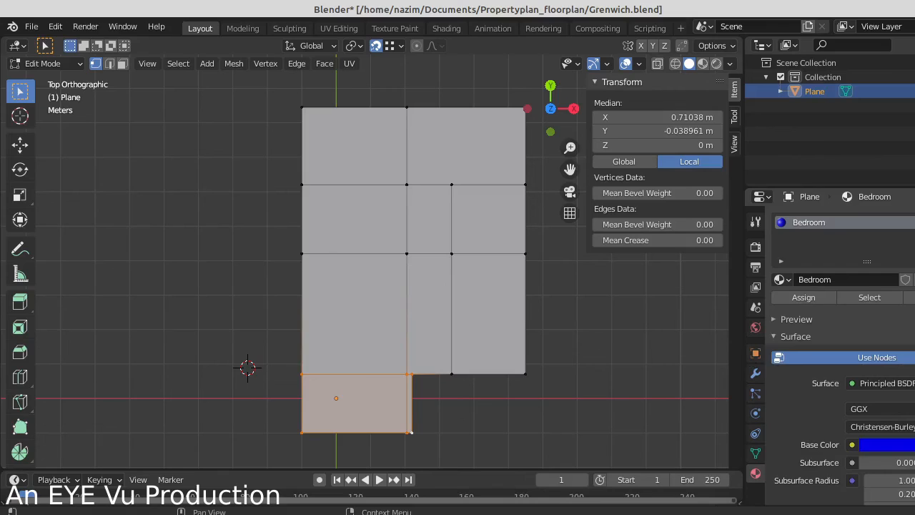
pyautogui.click(914, 222)
pyautogui.click(806, 329)
pyautogui.click(802, 308)
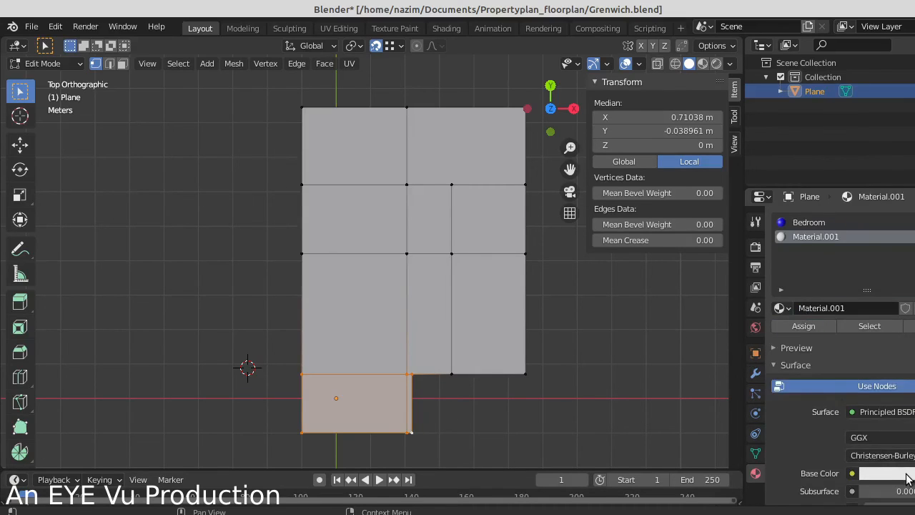
pyautogui.click(909, 479)
pyautogui.moveTo(883, 317); pyautogui.dragTo(834, 294)
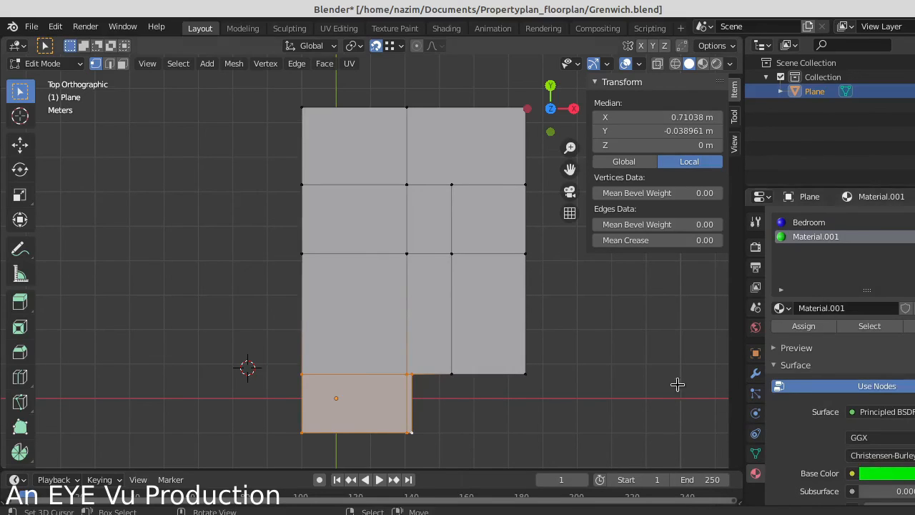
# Select the three stacked faces of the left column above the bottom room by their corner vertices.
pyautogui.click(406, 369)
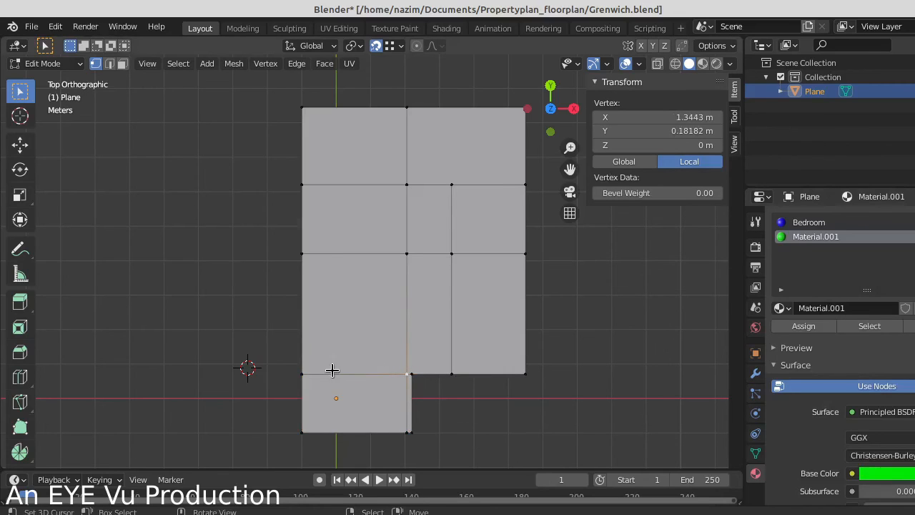
pyautogui.keyDown('shift'); pyautogui.click(297, 372); pyautogui.keyUp('shift')
pyautogui.keyDown('shift'); pyautogui.click(304, 257); pyautogui.keyUp('shift')
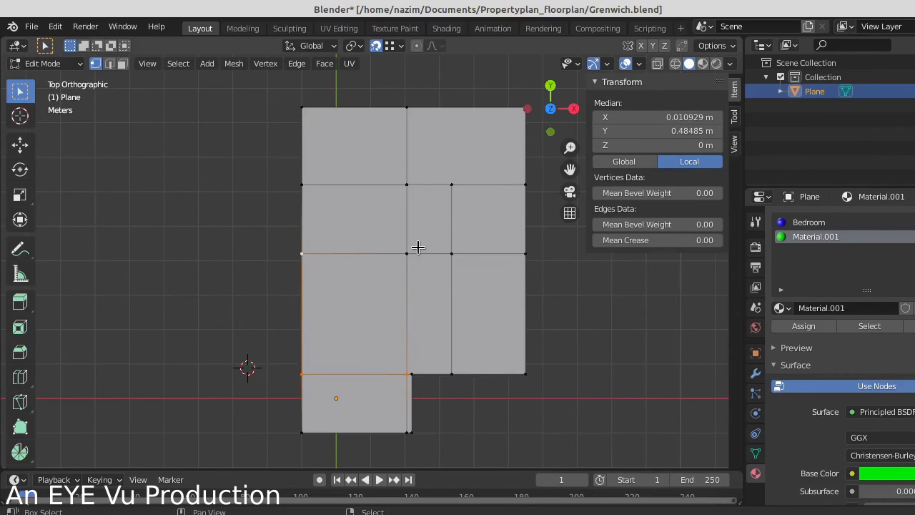
pyautogui.keyDown('shift'); pyautogui.click(395, 258); pyautogui.keyUp('shift')
pyautogui.keyDown('shift'); pyautogui.click(407, 108); pyautogui.keyUp('shift')
pyautogui.keyDown('shift'); pyautogui.click(301, 108); pyautogui.keyUp('shift')
pyautogui.keyDown('shift'); pyautogui.click(302, 185); pyautogui.keyUp('shift')
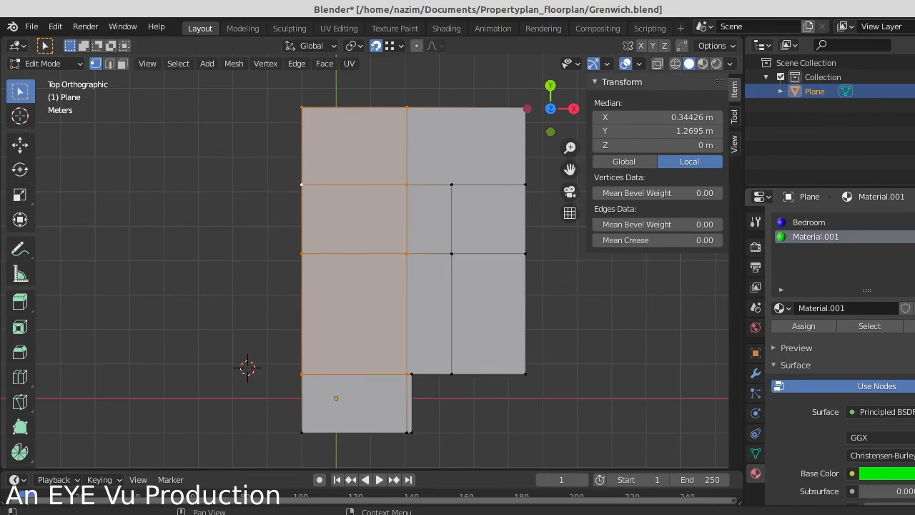
# Add a third material slot with a new material named Living/Dining.
pyautogui.click(914, 221)
pyautogui.click(874, 309)
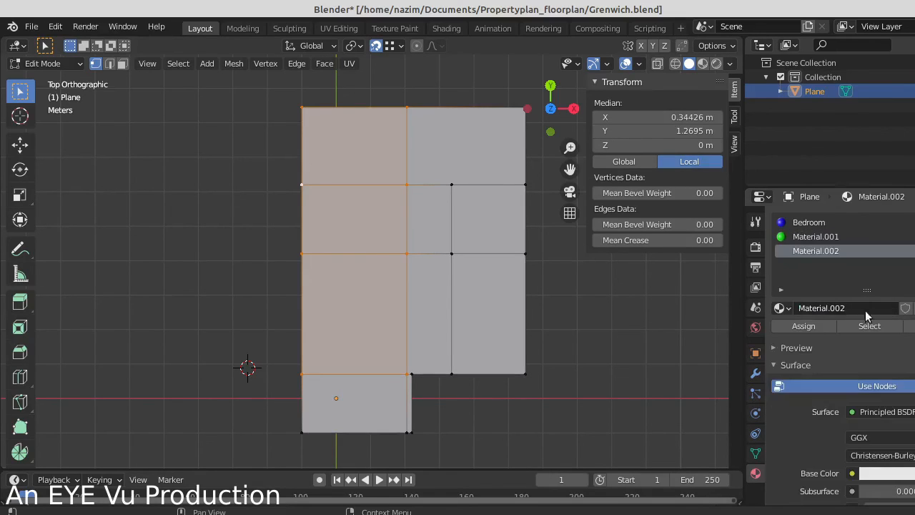
pyautogui.click(833, 308)
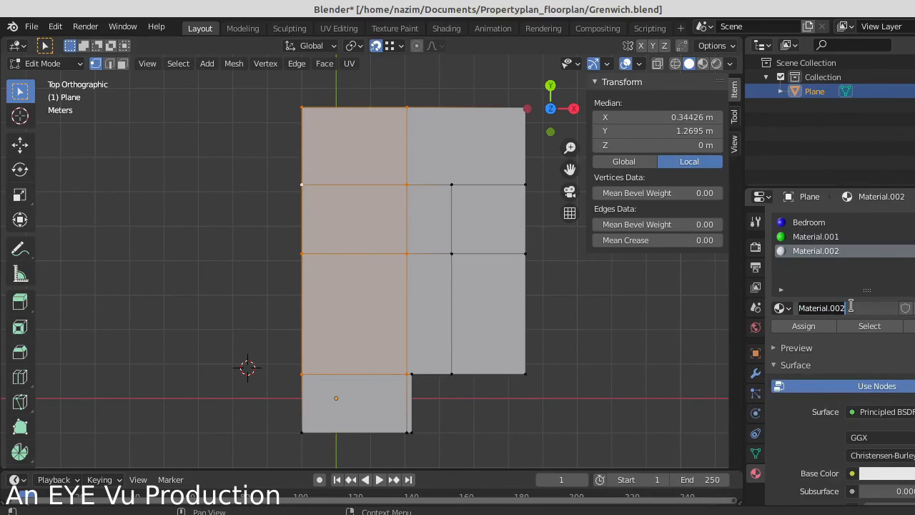
pyautogui.write('Living/Dining')
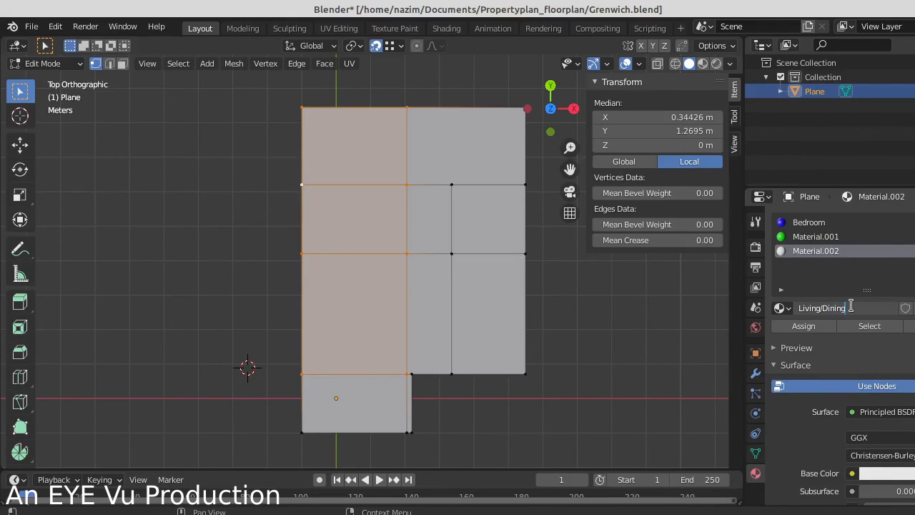
pyautogui.press('Return')
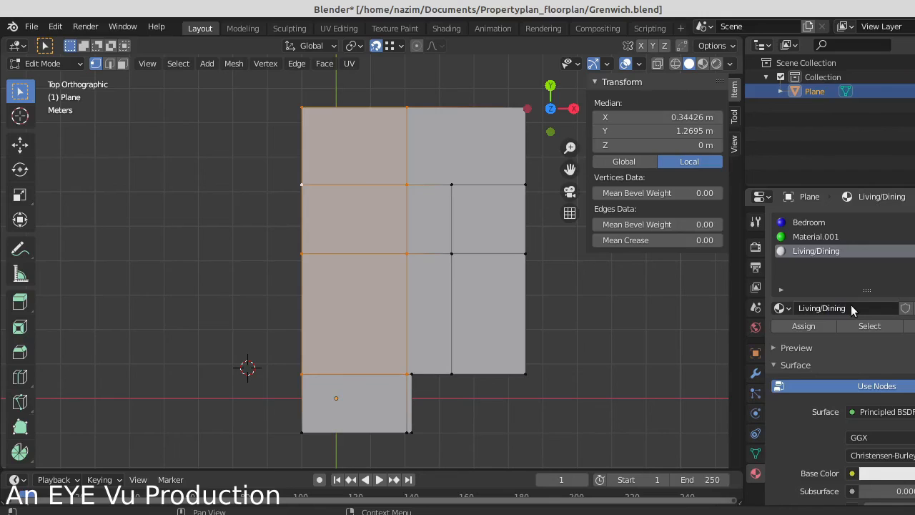
# Assign the Living/Dining material to the selected left column faces and give it a yellow base color.
pyautogui.click(819, 321)
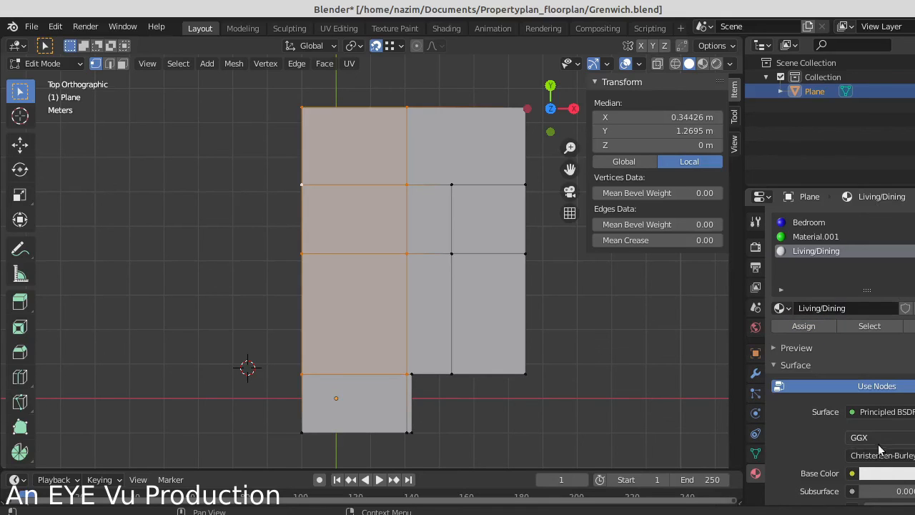
pyautogui.click(887, 474)
pyautogui.moveTo(875, 318); pyautogui.dragTo(844, 352)
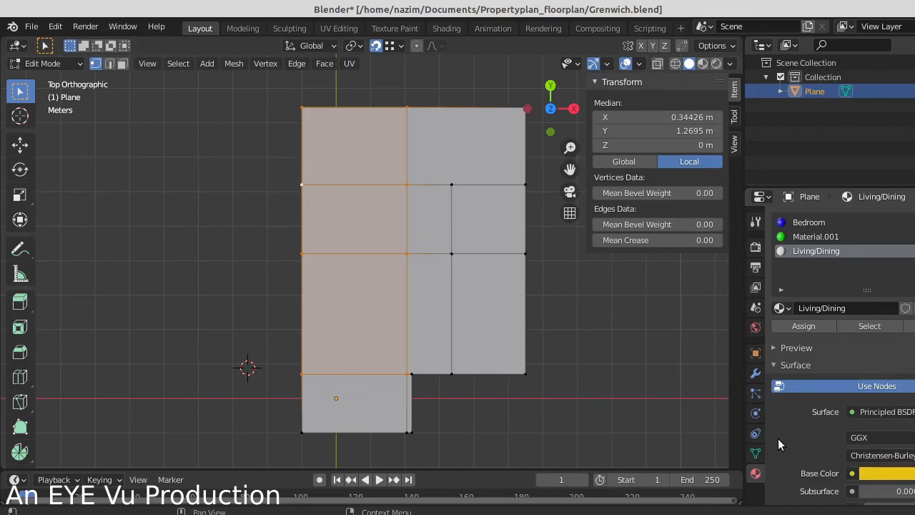
# Select the small middle-right room's face by its four corner vertices.
pyautogui.scroll(-3, 378, 362)
pyautogui.scroll(3, 401, 300)
pyautogui.click(449, 256)
pyautogui.keyDown('shift'); pyautogui.click(451, 187); pyautogui.keyUp('shift')
pyautogui.keyDown('shift'); pyautogui.click(532, 185); pyautogui.keyUp('shift')
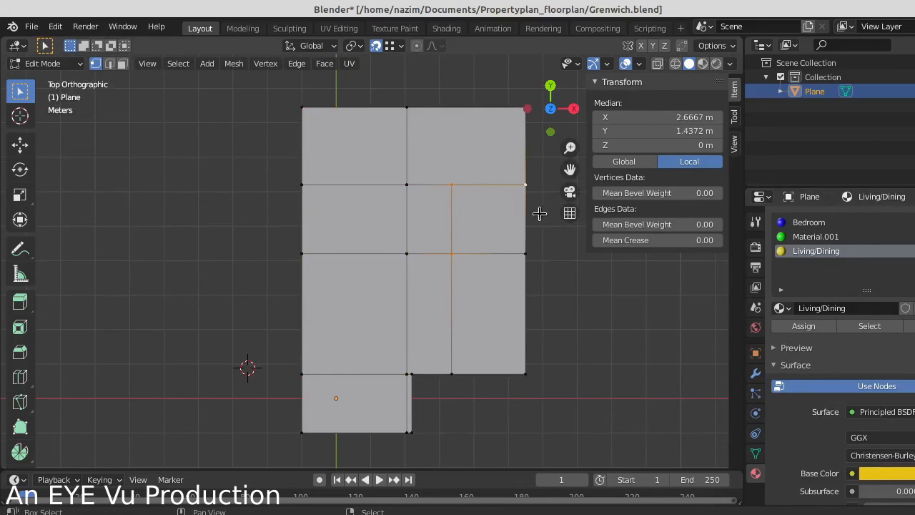
pyautogui.keyDown('shift'); pyautogui.click(532, 253); pyautogui.keyUp('shift')
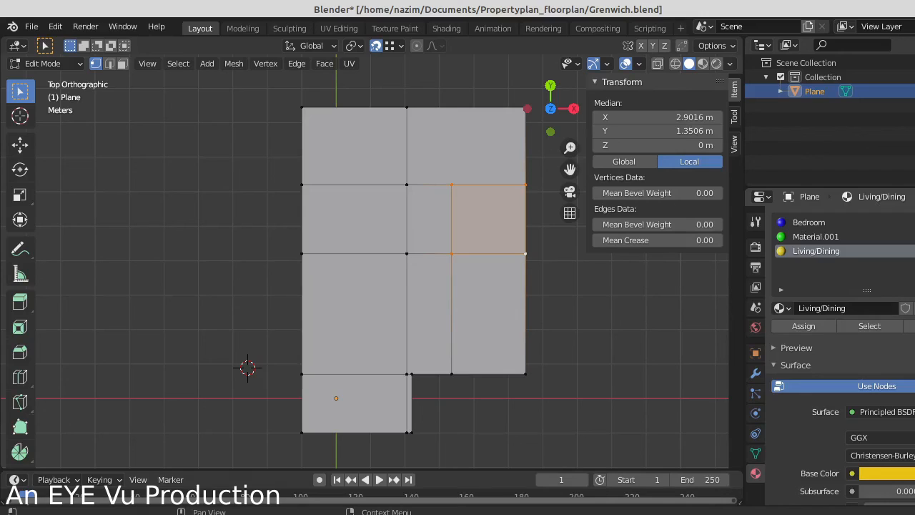
# Assign a new material in a fourth slot to the selected middle-right room's face and give it a red base color.
pyautogui.click(914, 222)
pyautogui.click(820, 309)
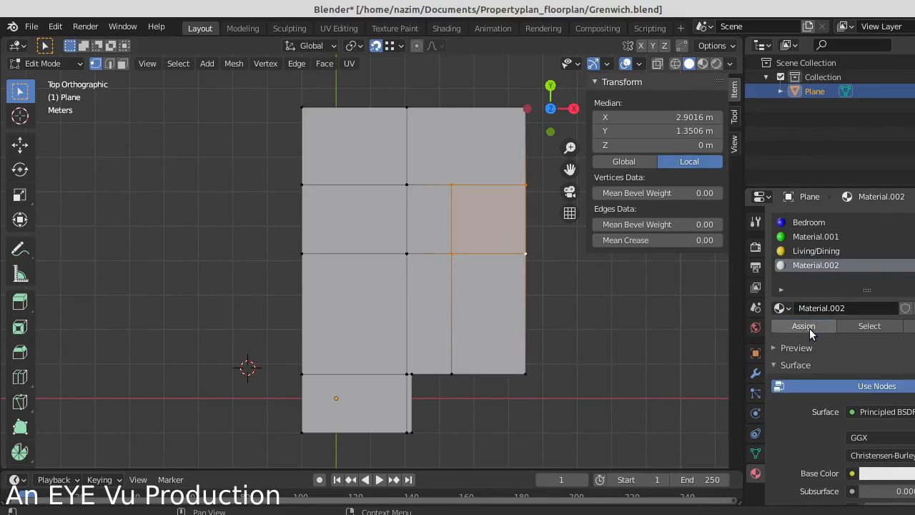
pyautogui.click(883, 475)
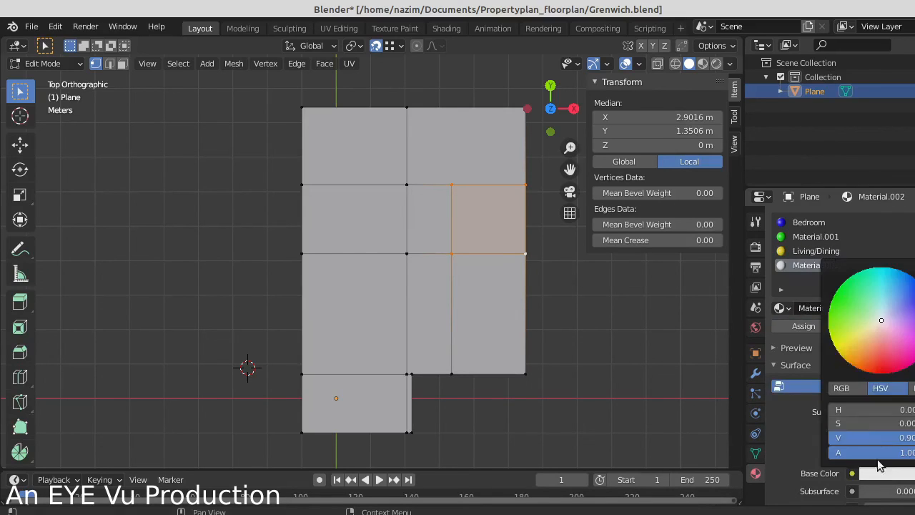
pyautogui.moveTo(891, 349)
pyautogui.mouseDown()
pyautogui.moveTo(912, 341)
pyautogui.moveTo(914, 304)
pyautogui.moveTo(902, 346)
pyautogui.moveTo(877, 361)
pyautogui.mouseUp()
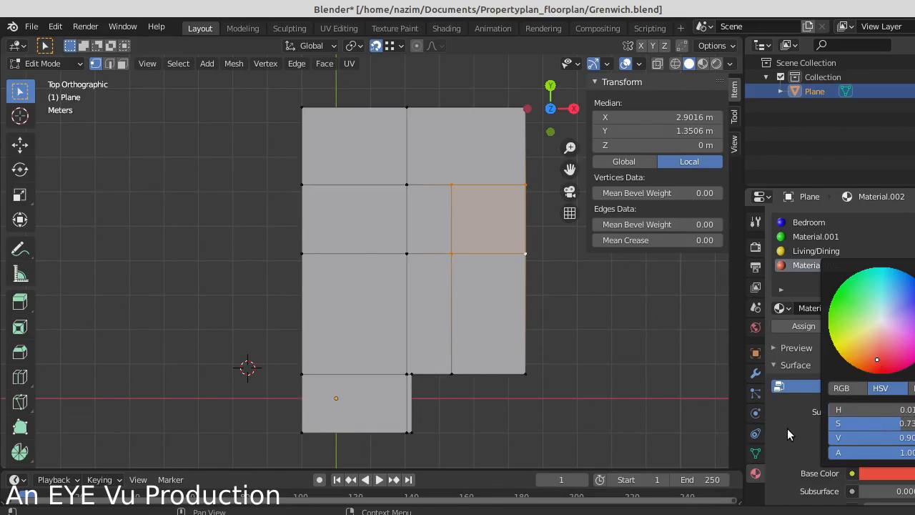
# Rename the new red material as Toilet.
pyautogui.doubleClick(805, 307)
pyautogui.press('BackSpace')
pyautogui.write('Toilet')
pyautogui.press('Return')
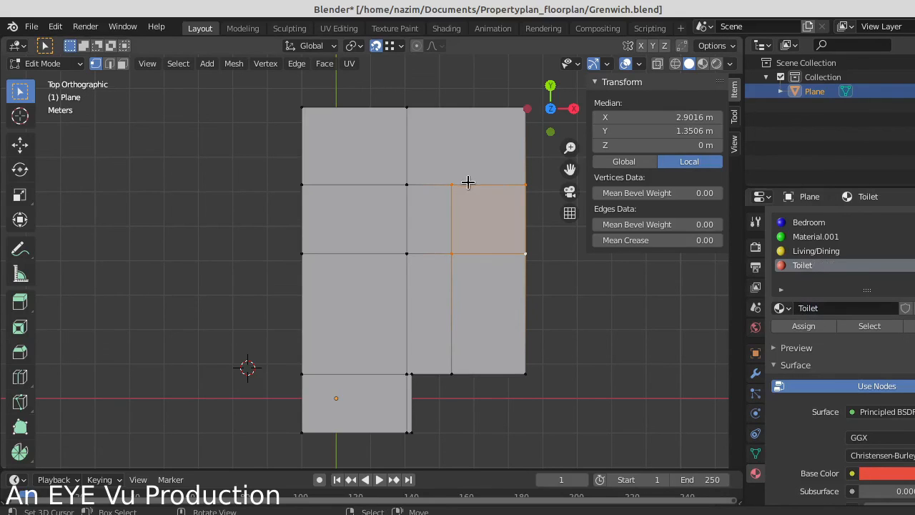
pyautogui.hotkey('alt', 'a')
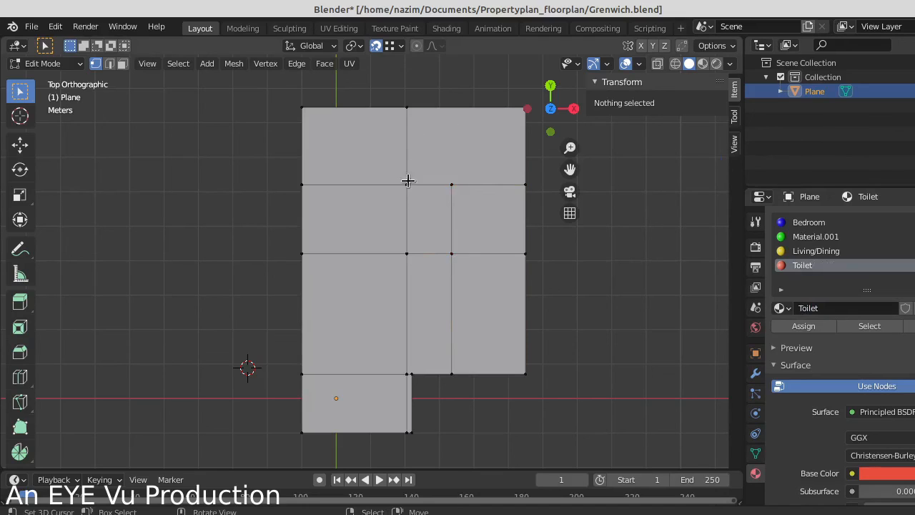
pyautogui.click(450, 373)
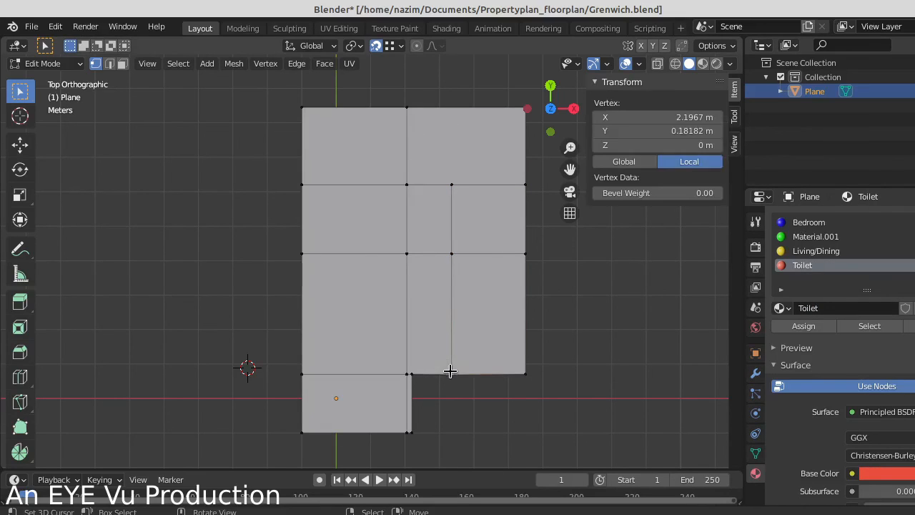
pyautogui.keyDown('shift'); pyautogui.click(452, 253); pyautogui.keyUp('shift')
pyautogui.keyDown('shift'); pyautogui.click(526, 253); pyautogui.keyUp('shift')
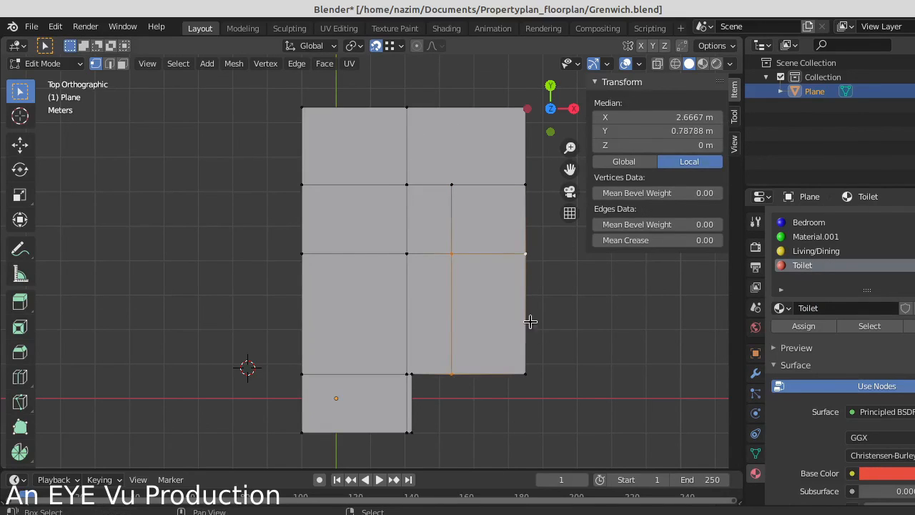
pyautogui.keyDown('shift'); pyautogui.click(525, 373); pyautogui.keyUp('shift')
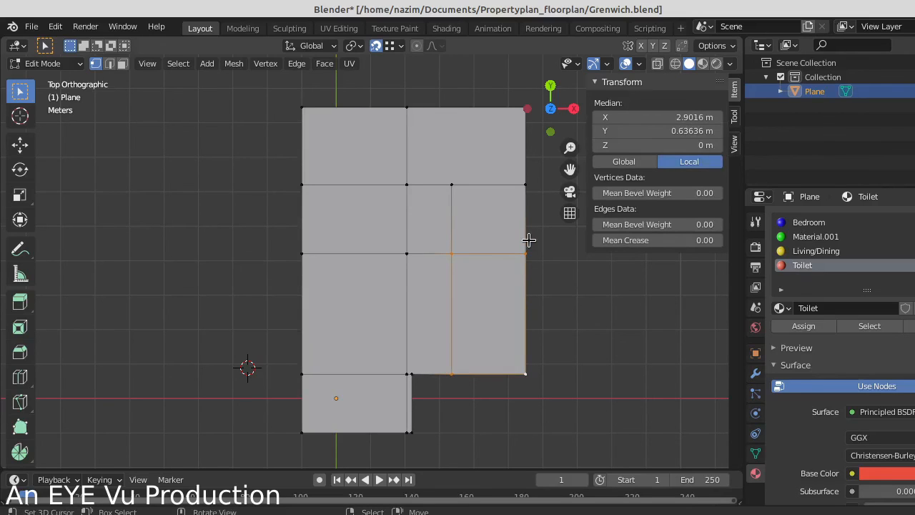
pyautogui.click(459, 339)
# Return to Object Mode and display the floor plan with Material Preview shading.
pyautogui.press('Tab')
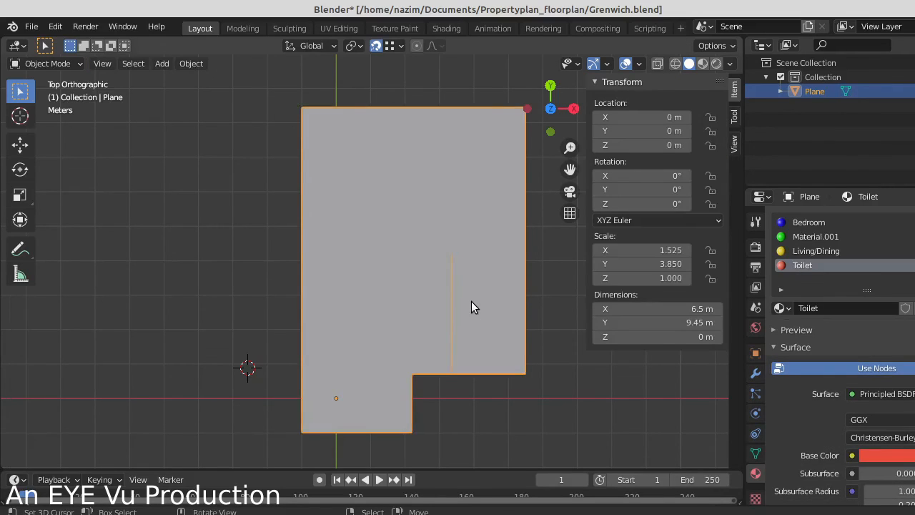
pyautogui.hotkey('shift', 'z')
pyautogui.hotkey('shift', 'z')
pyautogui.moveTo(471, 303); pyautogui.dragTo(465, 302, button='middle')
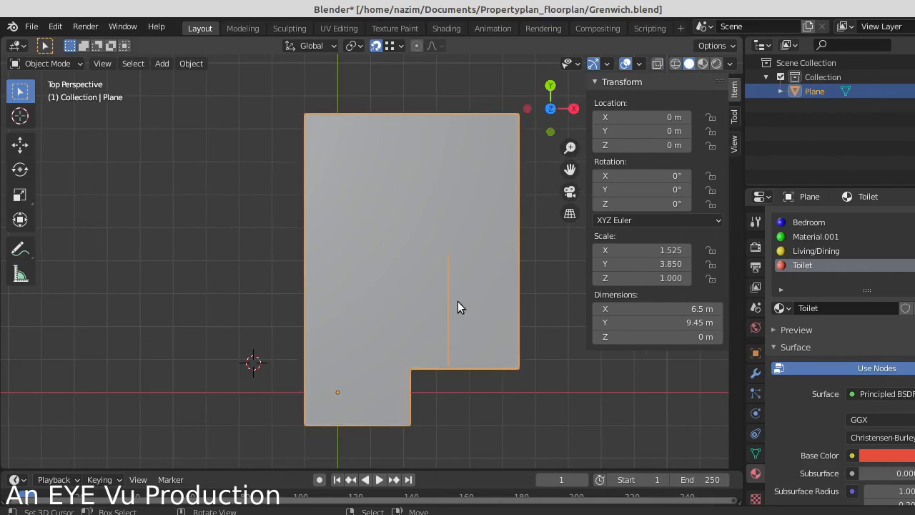
pyautogui.press('Tab')
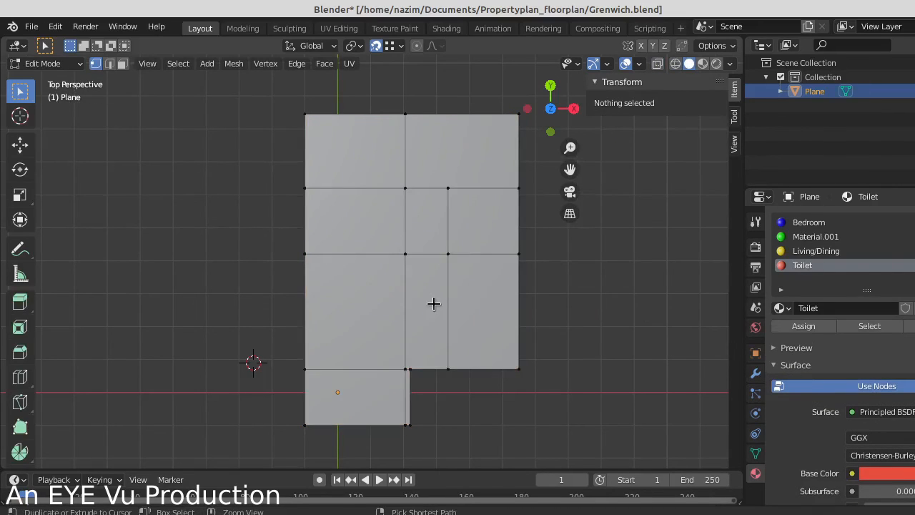
pyautogui.press('Tab')
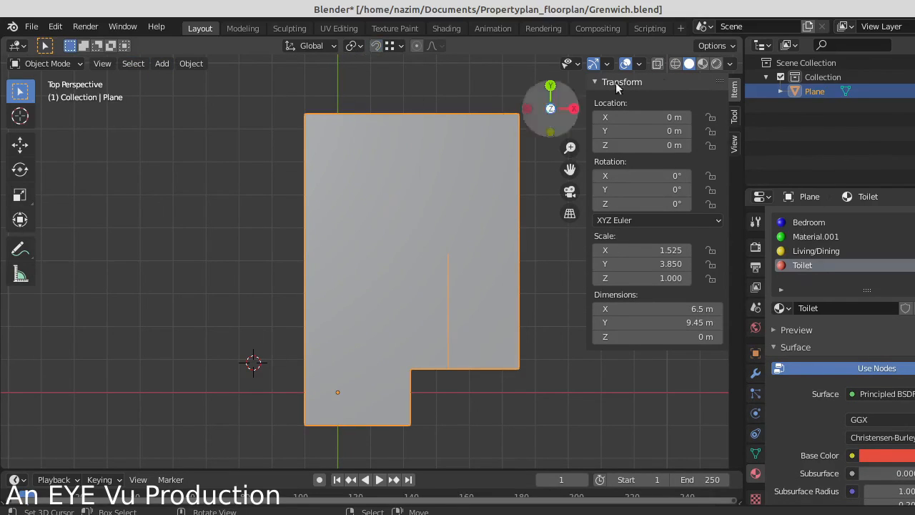
pyautogui.click(718, 65)
pyautogui.moveTo(496, 332)
pyautogui.mouseDown(button='middle')
pyautogui.moveTo(450, 229)
pyautogui.moveTo(486, 298)
pyautogui.moveTo(413, 296)
pyautogui.moveTo(361, 278)
pyautogui.moveTo(333, 293)
pyautogui.moveTo(339, 341)
pyautogui.moveTo(357, 358)
pyautogui.mouseUp(button='middle')
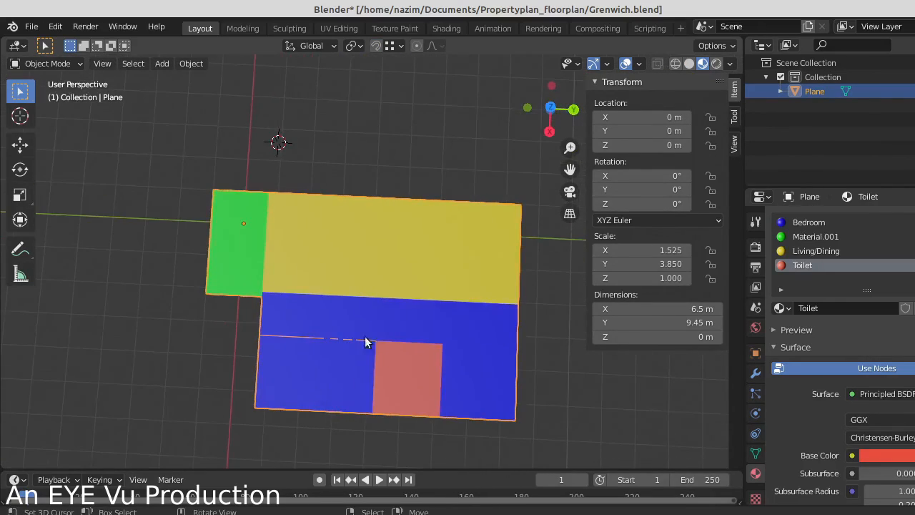
# In Edit Mode, select the small blue face between the Toilet and Living/Dining areas by its four corner vertices.
pyautogui.press('Tab')
pyautogui.scroll(4, 409, 367)
pyautogui.keyDown('shift'); pyautogui.moveTo(415, 361); pyautogui.dragTo(381, 255, button='middle'); pyautogui.keyUp('shift')
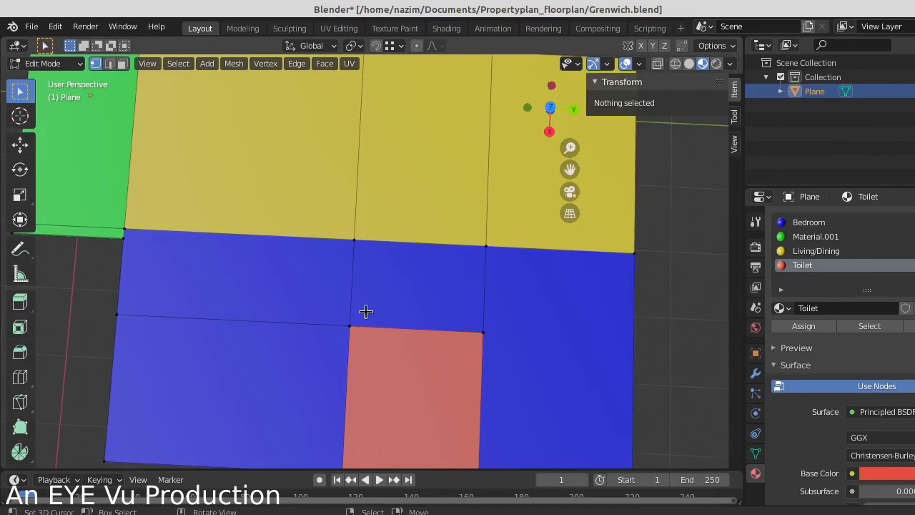
pyautogui.click(349, 323)
pyautogui.keyDown('shift'); pyautogui.click(353, 243); pyautogui.keyUp('shift')
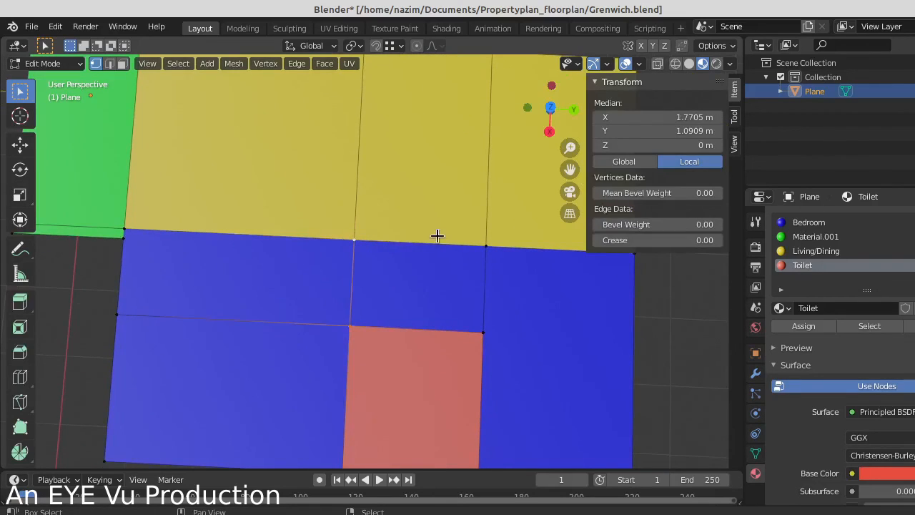
pyautogui.keyDown('shift'); pyautogui.click(487, 244); pyautogui.keyUp('shift')
pyautogui.keyDown('shift'); pyautogui.click(483, 330); pyautogui.keyUp('shift')
# Add the large blue face at the far end of the plan, beyond the Toilet, to the selection by its corner vertices.
pyautogui.moveTo(487, 337); pyautogui.dragTo(495, 396, button='middle')
pyautogui.keyDown('shift'); pyautogui.click(462, 401); pyautogui.keyUp('shift')
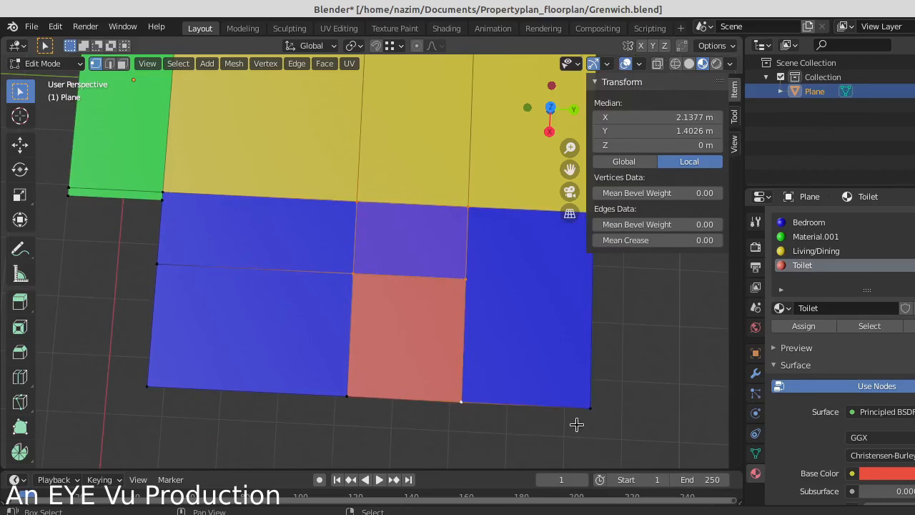
pyautogui.keyDown('shift'); pyautogui.click(590, 408); pyautogui.keyUp('shift')
pyautogui.keyDown('shift'); pyautogui.moveTo(592, 279); pyautogui.dragTo(501, 283, button='middle'); pyautogui.keyUp('shift')
pyautogui.keyDown('shift'); pyautogui.click(500, 245); pyautogui.keyUp('shift')
pyautogui.scroll(-1, 511, 271)
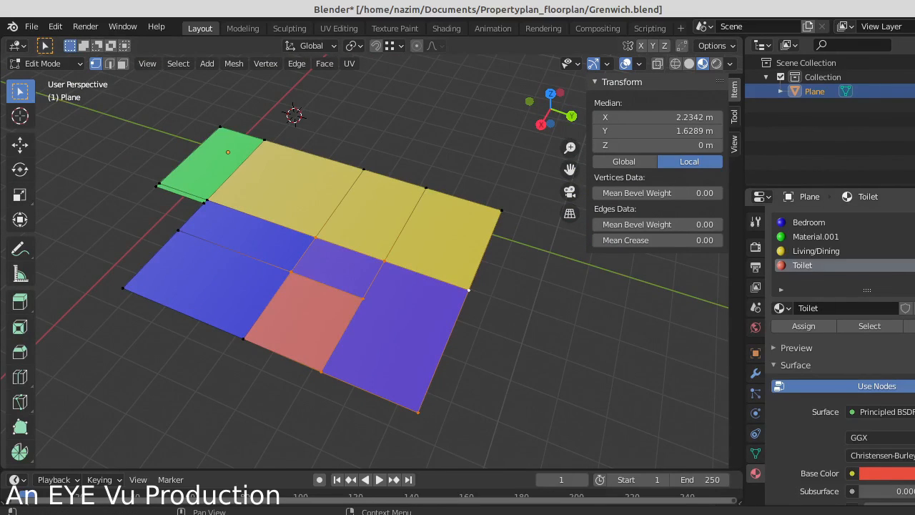
# Add a fifth material slot with a new material named Hallway.
pyautogui.click(914, 222)
pyautogui.click(882, 307)
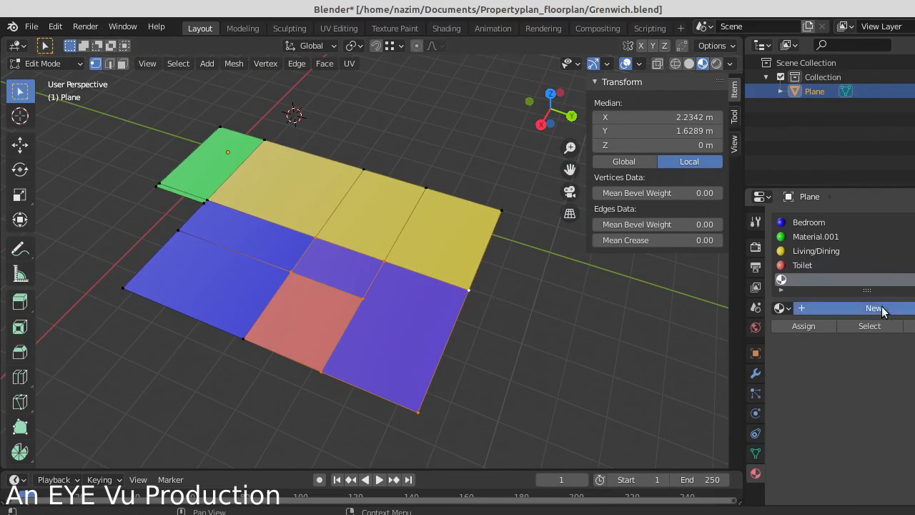
pyautogui.click(860, 308)
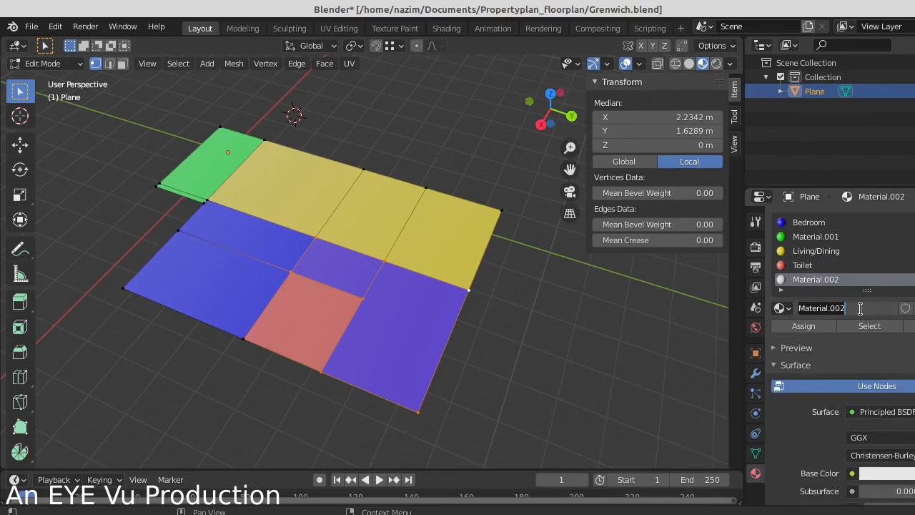
pyautogui.write('Hallway')
pyautogui.press('Return')
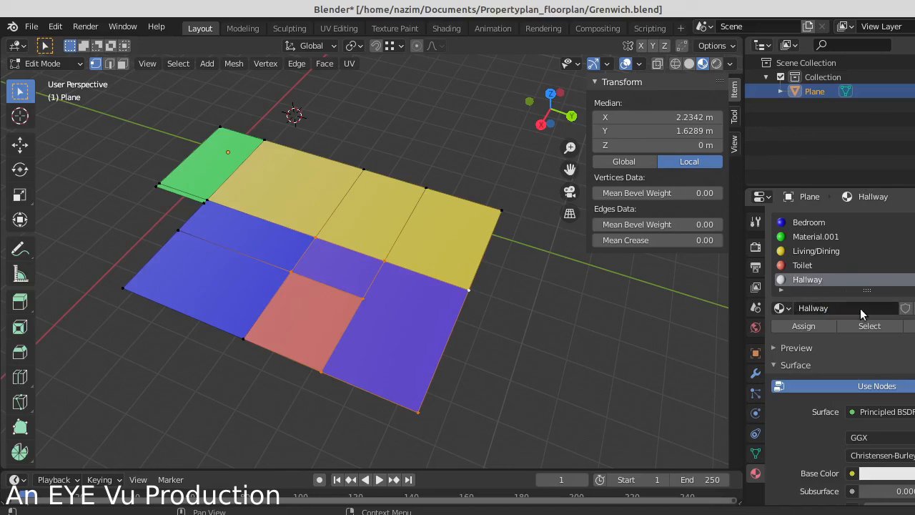
# Assign the Hallway material to the two selected faces and return to Object Mode.
pyautogui.click(804, 326)
pyautogui.press('Tab')
pyautogui.moveTo(375, 327); pyautogui.dragTo(504, 387, button='middle')
pyautogui.scroll(-5, 459, 308)
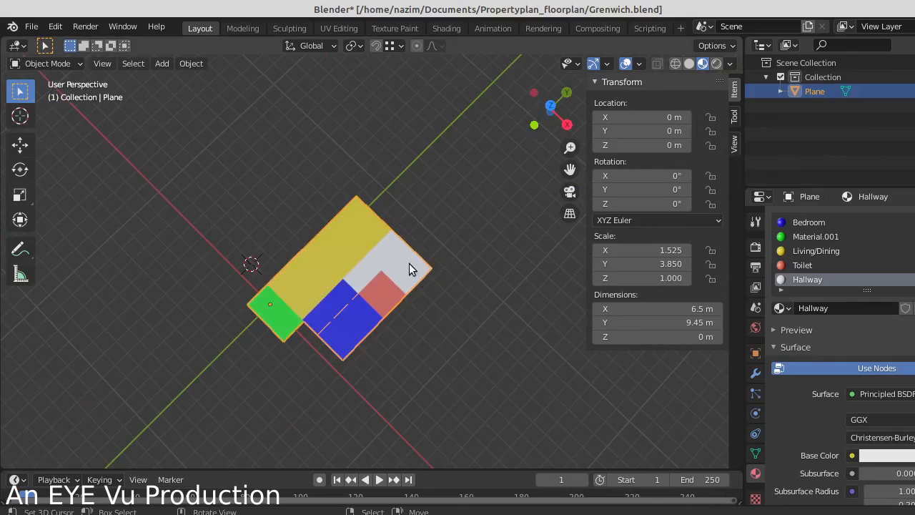
# Examine the colored room areas of the whole floor plan from several angles and distances.
pyautogui.moveTo(389, 352); pyautogui.dragTo(298, 306, button='middle')
pyautogui.scroll(6, 424, 348)
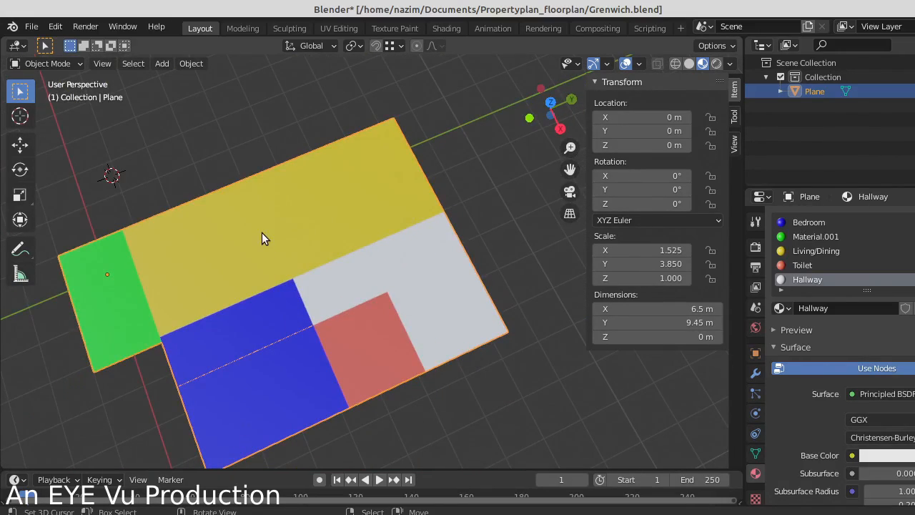
pyautogui.scroll(-4, 259, 286)
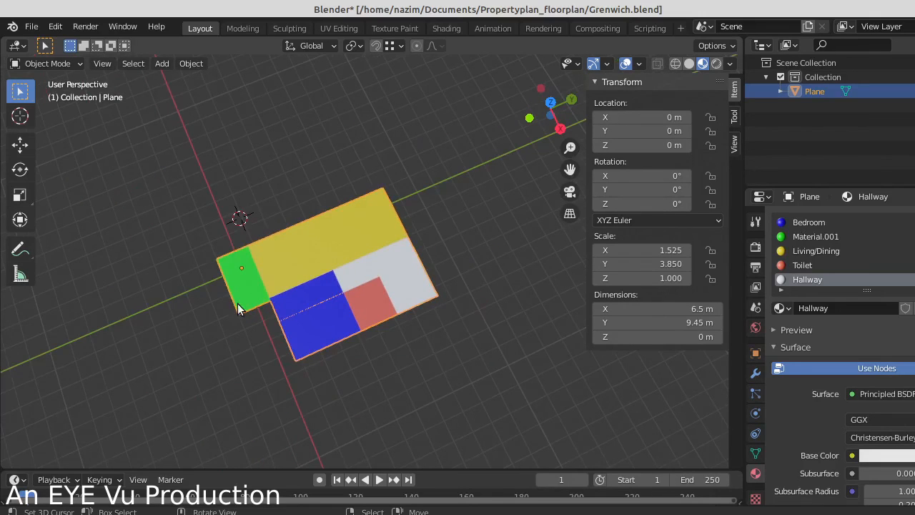
pyautogui.scroll(5, 318, 286)
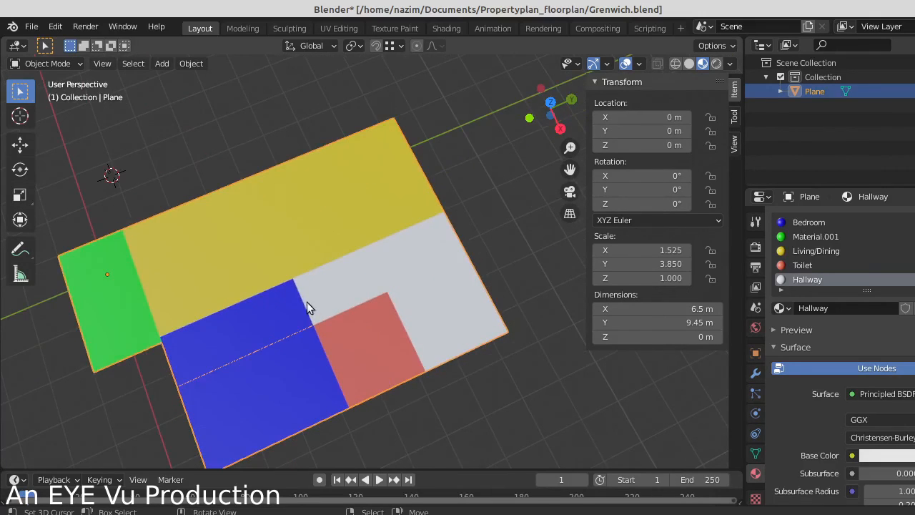
pyautogui.moveTo(256, 310); pyautogui.dragTo(452, 289, button='middle')
pyautogui.scroll(4, 444, 304)
pyautogui.scroll(-4, 441, 307)
pyautogui.scroll(-4, 441, 309)
pyautogui.moveTo(428, 349); pyautogui.dragTo(249, 326, button='middle')
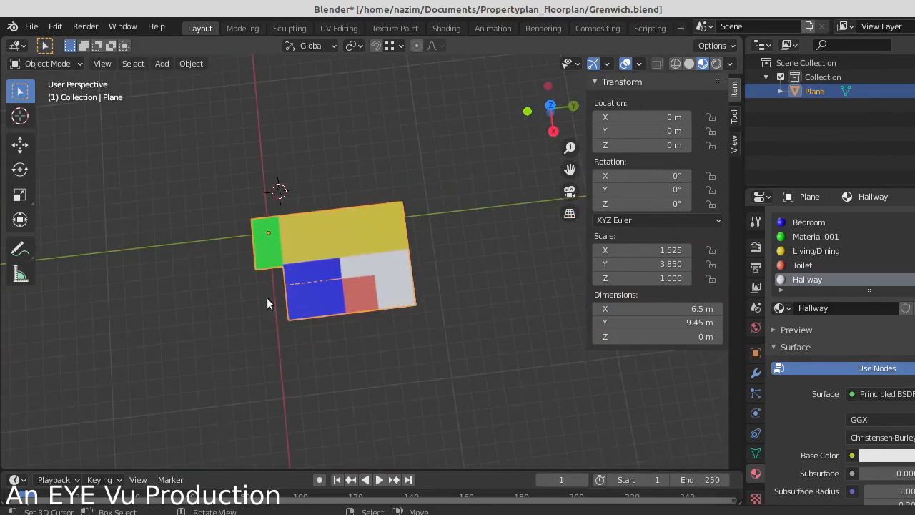
pyautogui.scroll(3, 285, 306)
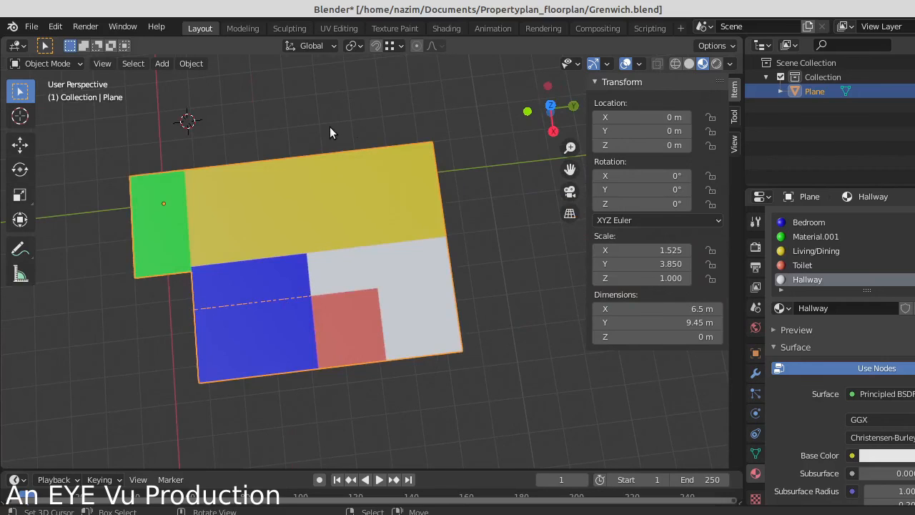
pyautogui.scroll(-5, 303, 289)
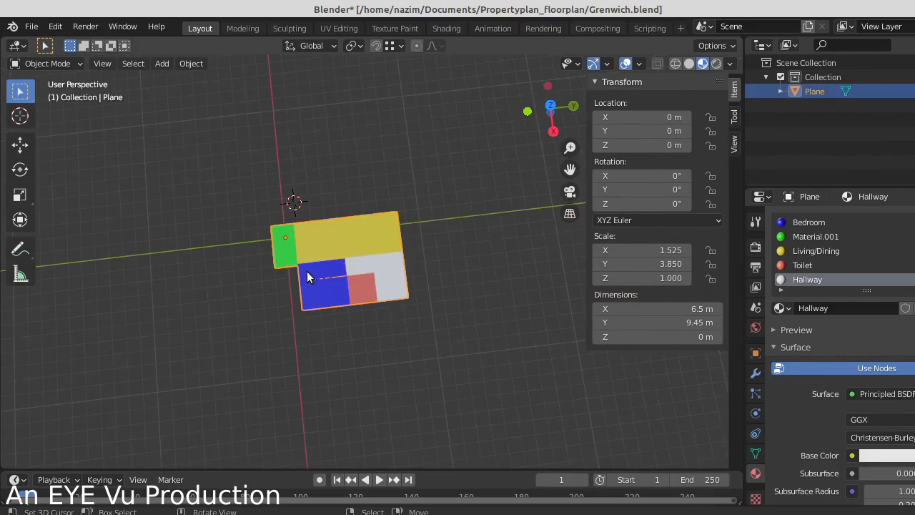
pyautogui.scroll(6, 306, 282)
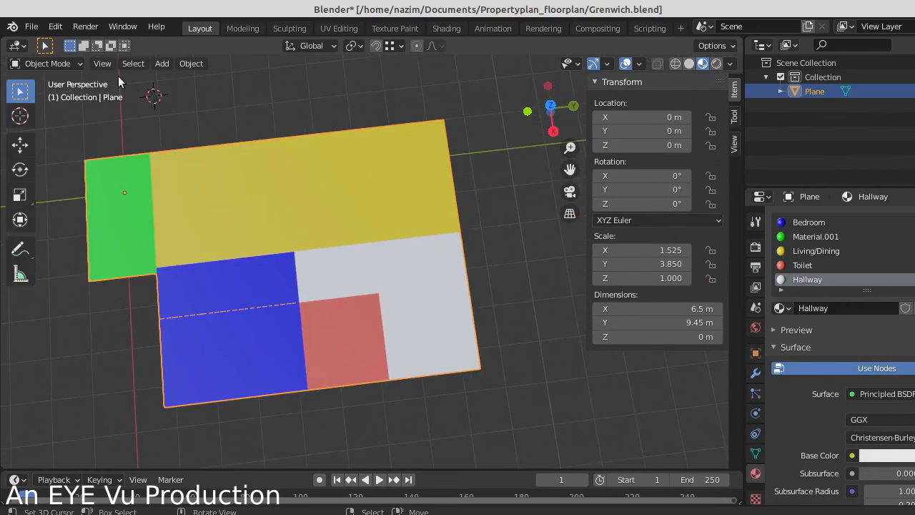
# Save the changes to Grenwich.blend.
pyautogui.click(31, 28)
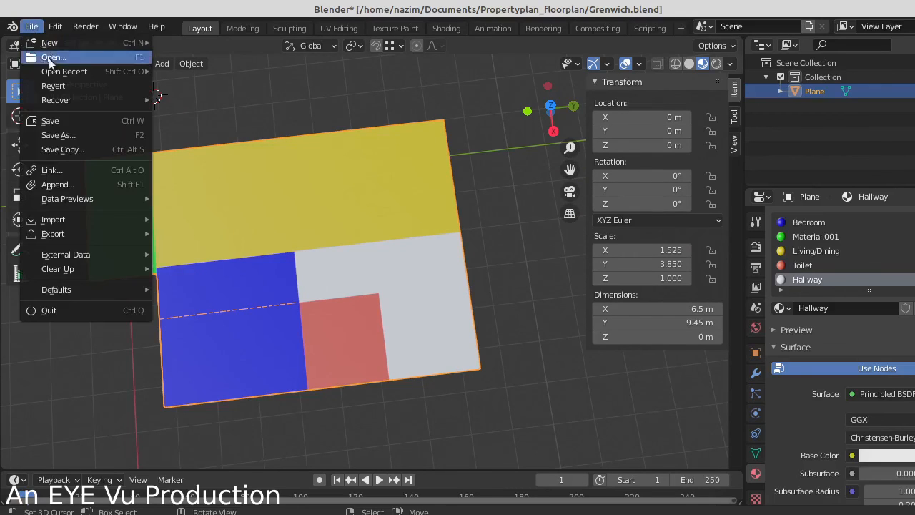
pyautogui.click(61, 121)
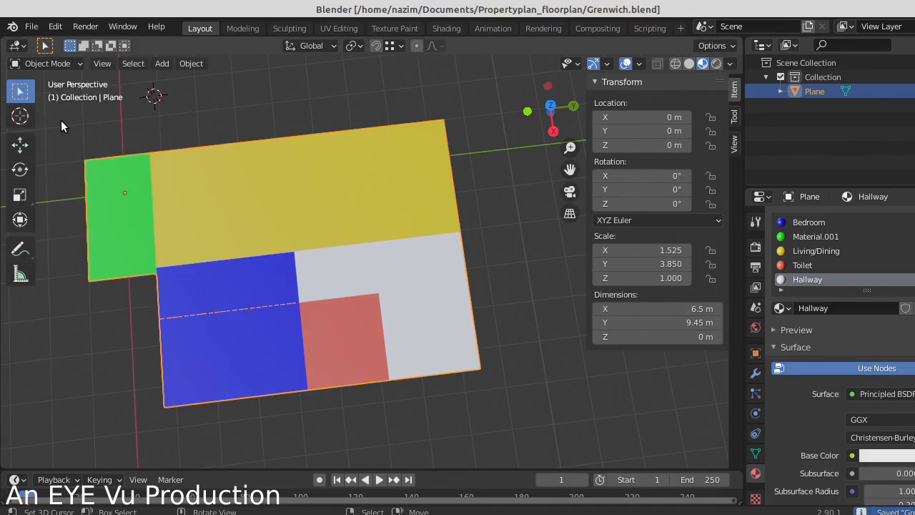